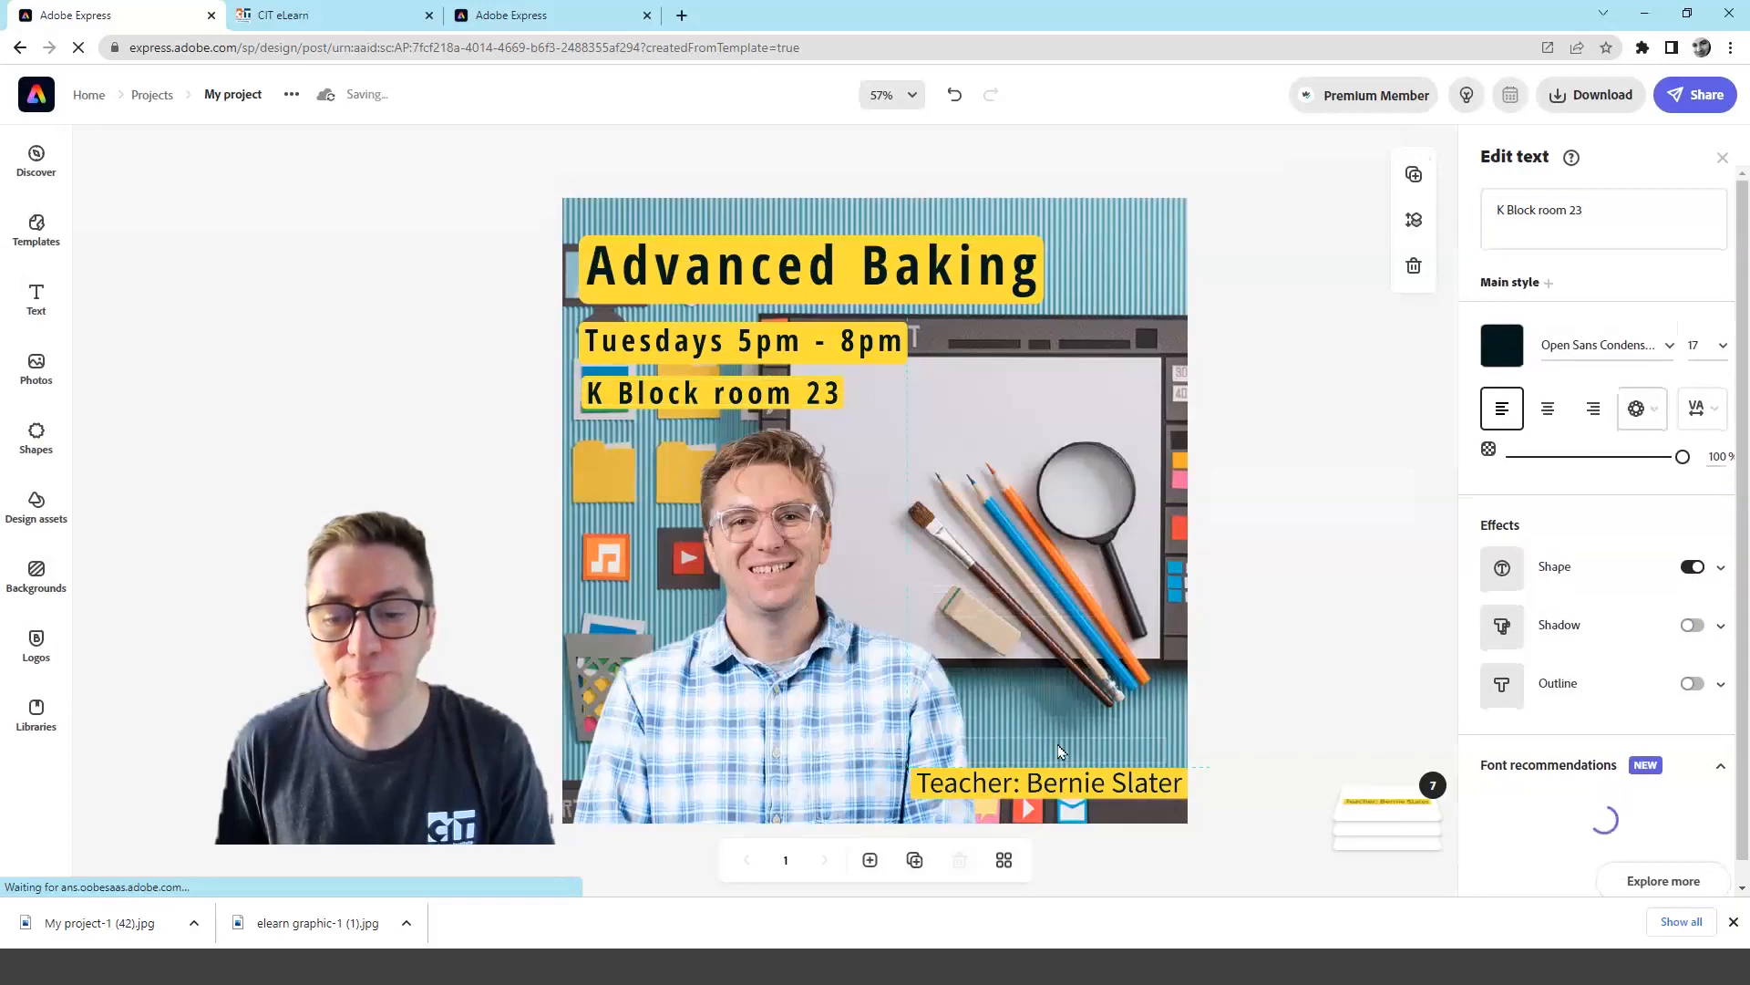
Move the "K Block room 23" text to the lower-right corner of the graphic, just above the teacher line
{"action": "left_click", "coordinate": [642, 445]}
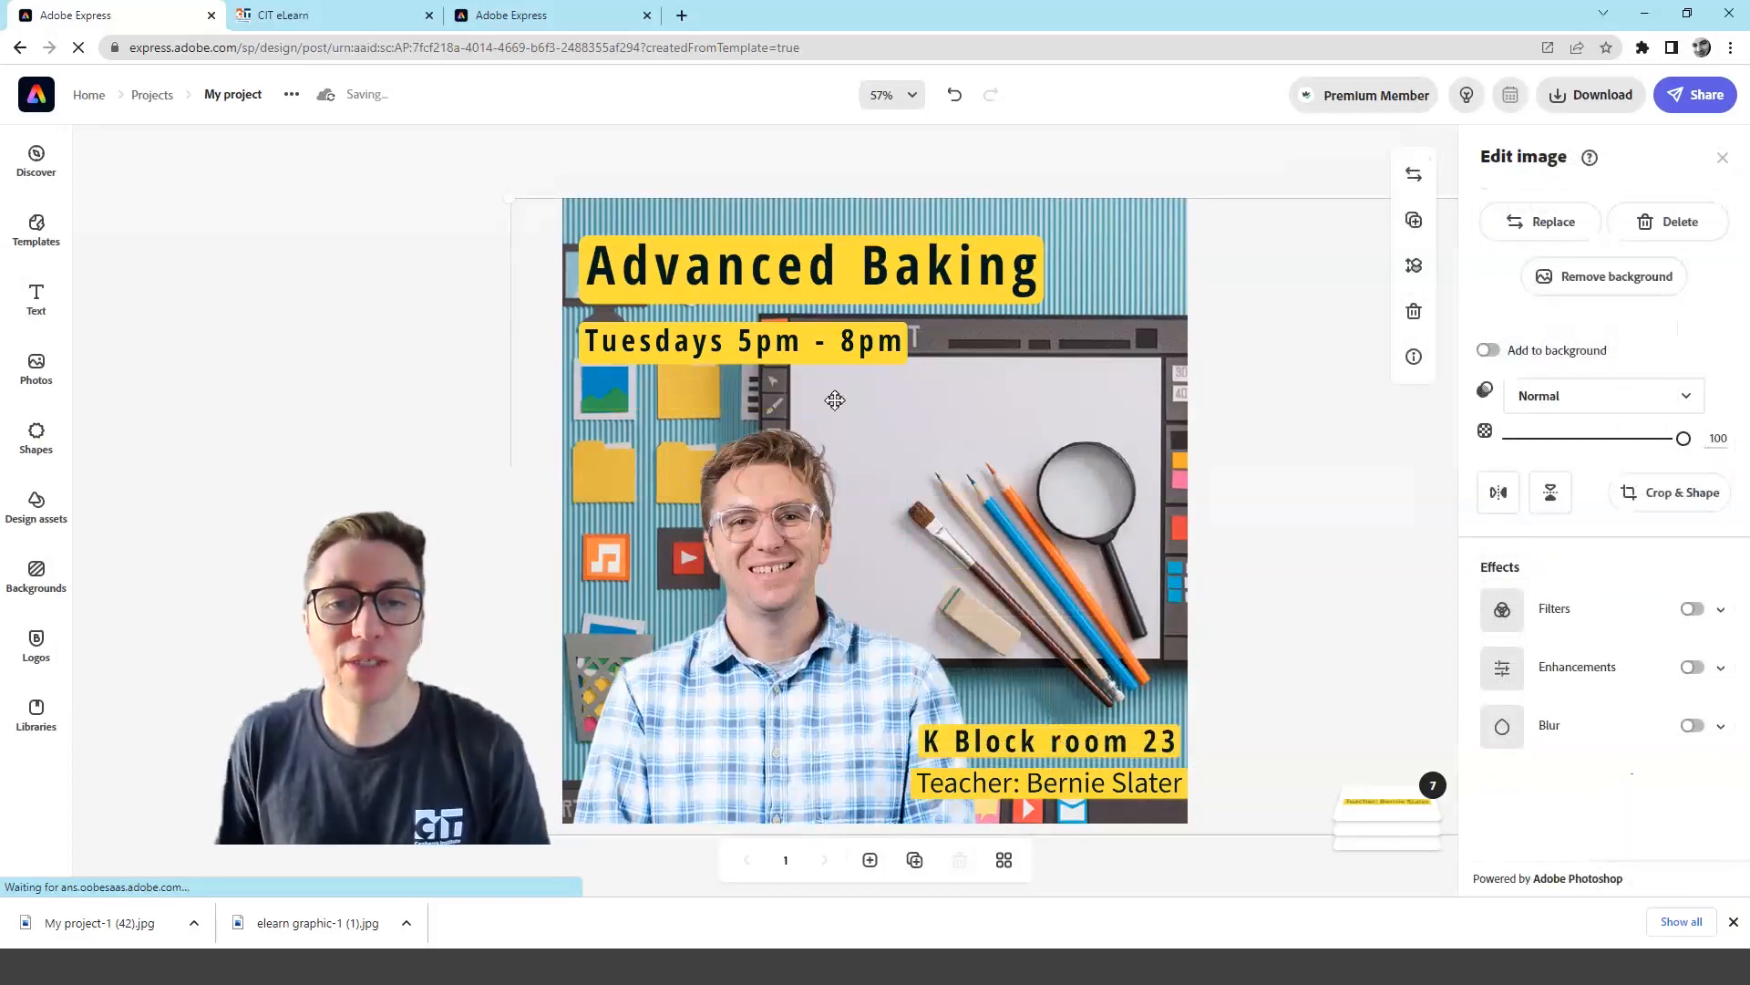
Look at the available fonts and the letter-spacing setting for the "Advanced Baking" title
{"action": "left_click", "coordinate": [878, 273]}
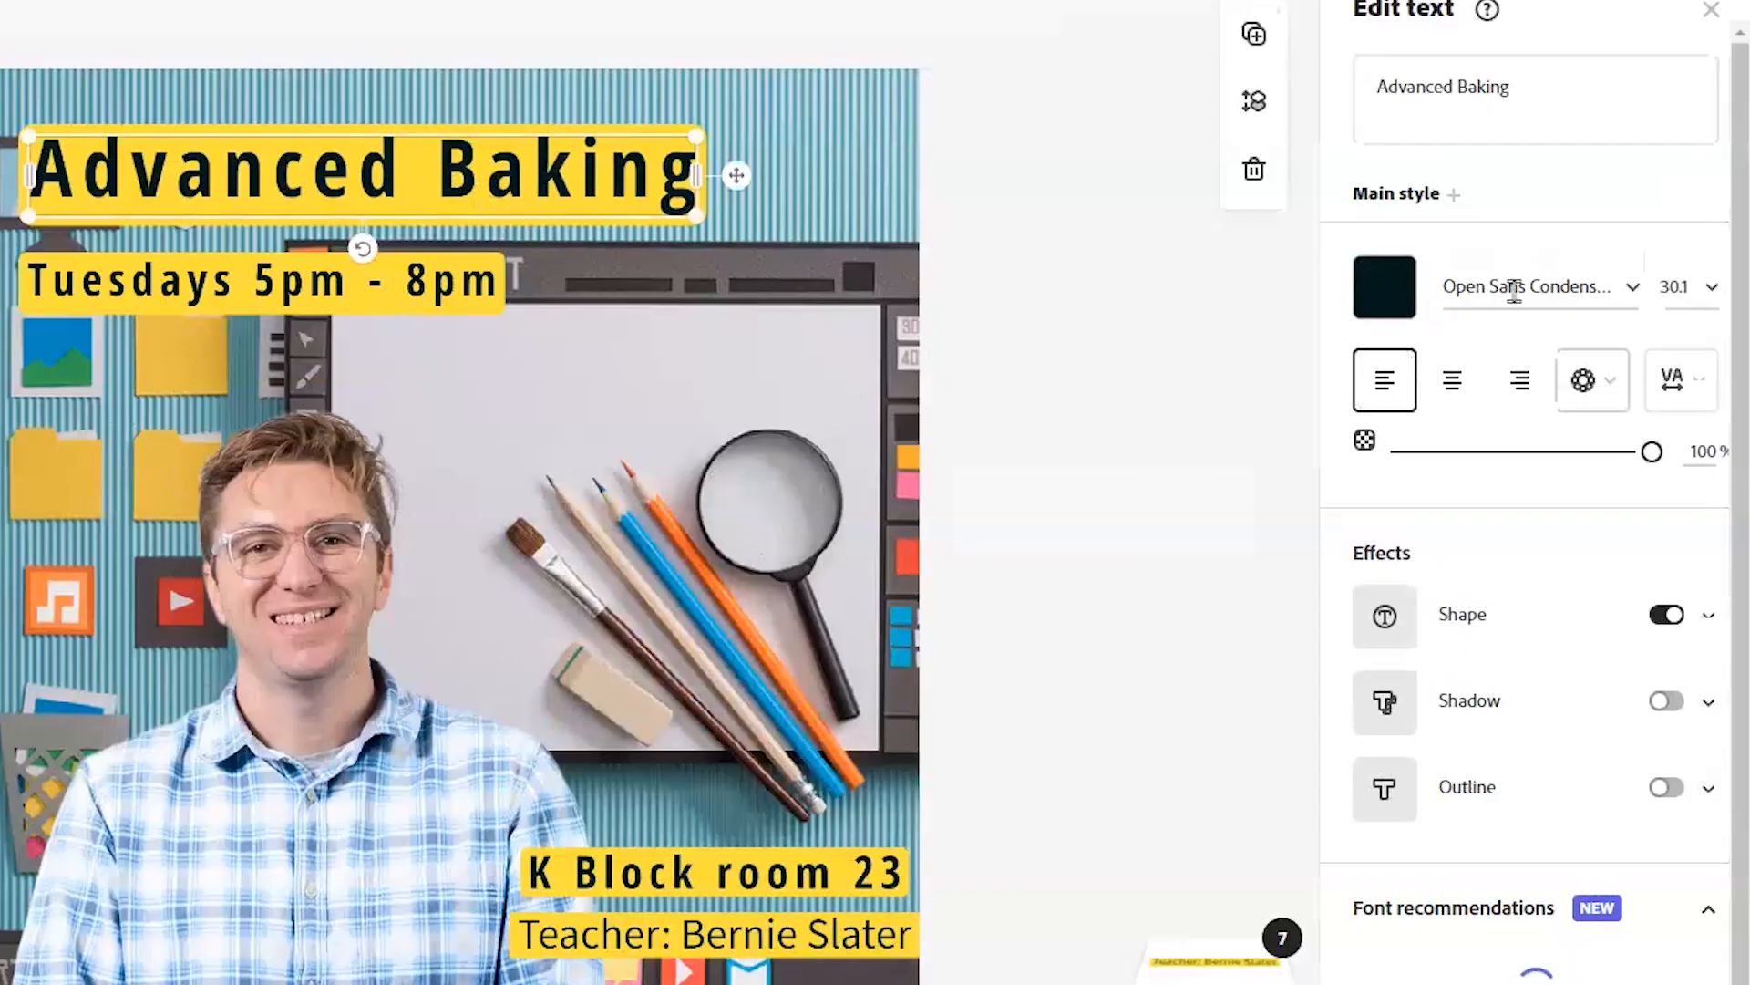
{"action": "left_click", "coordinate": [1631, 296]}
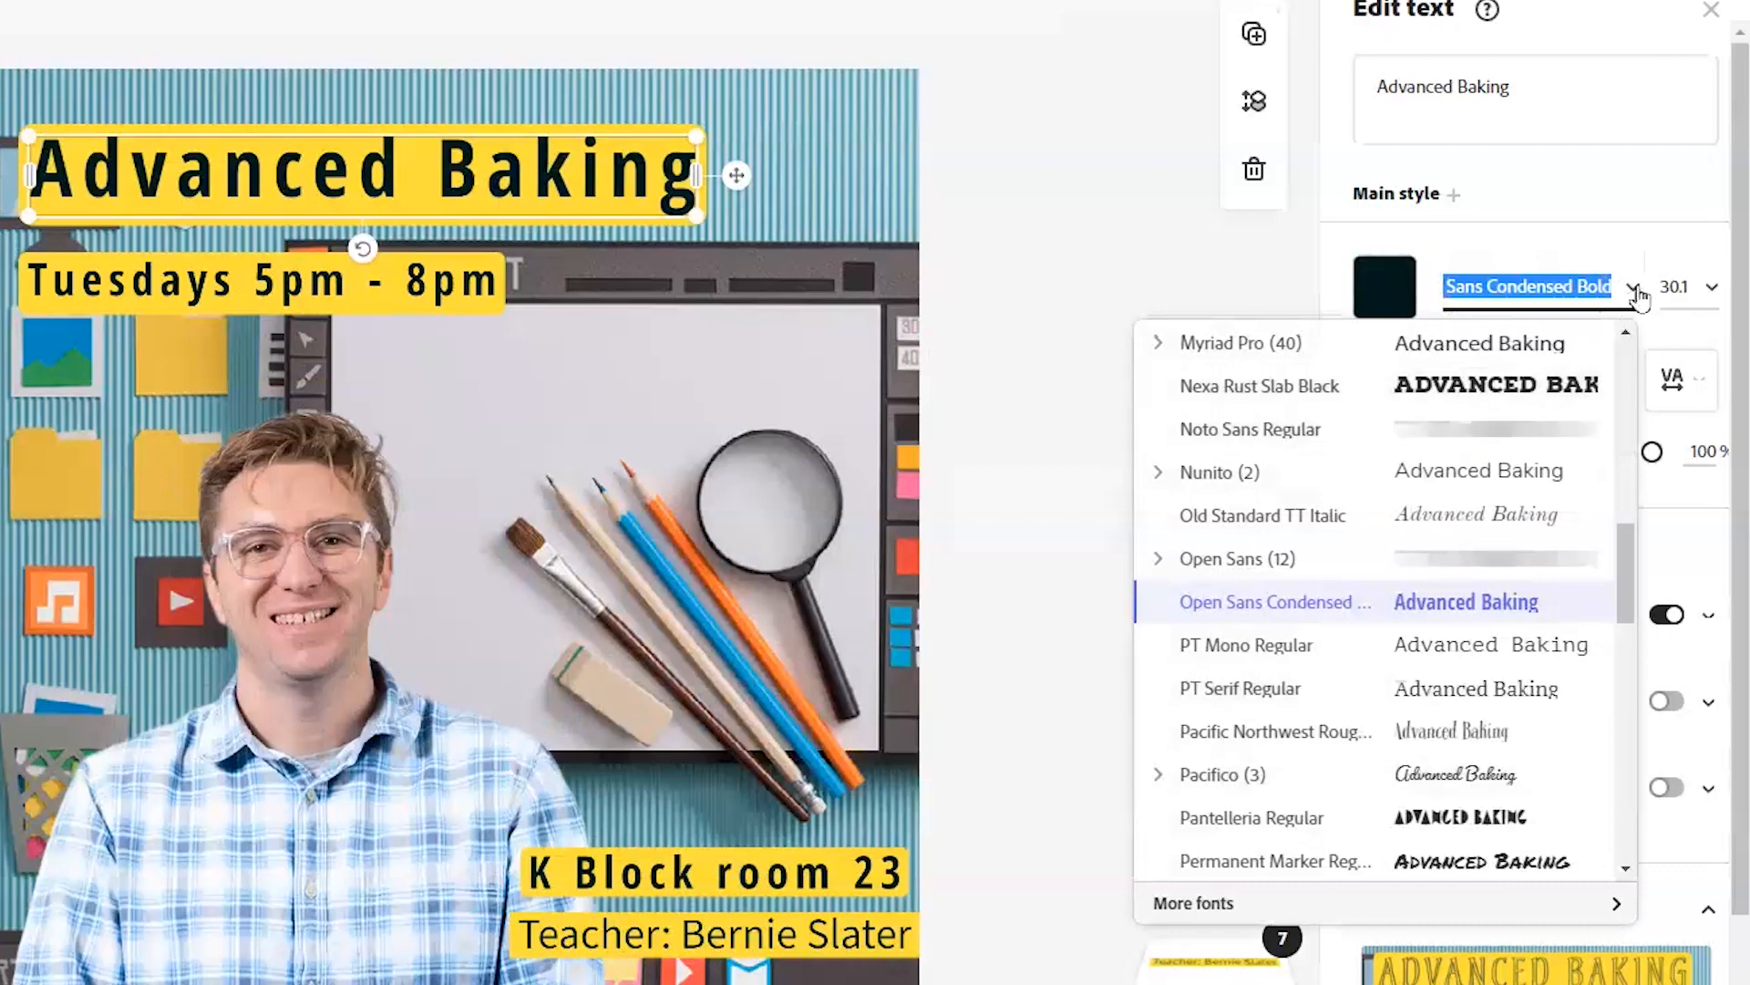
{"action": "left_click", "coordinate": [1632, 288]}
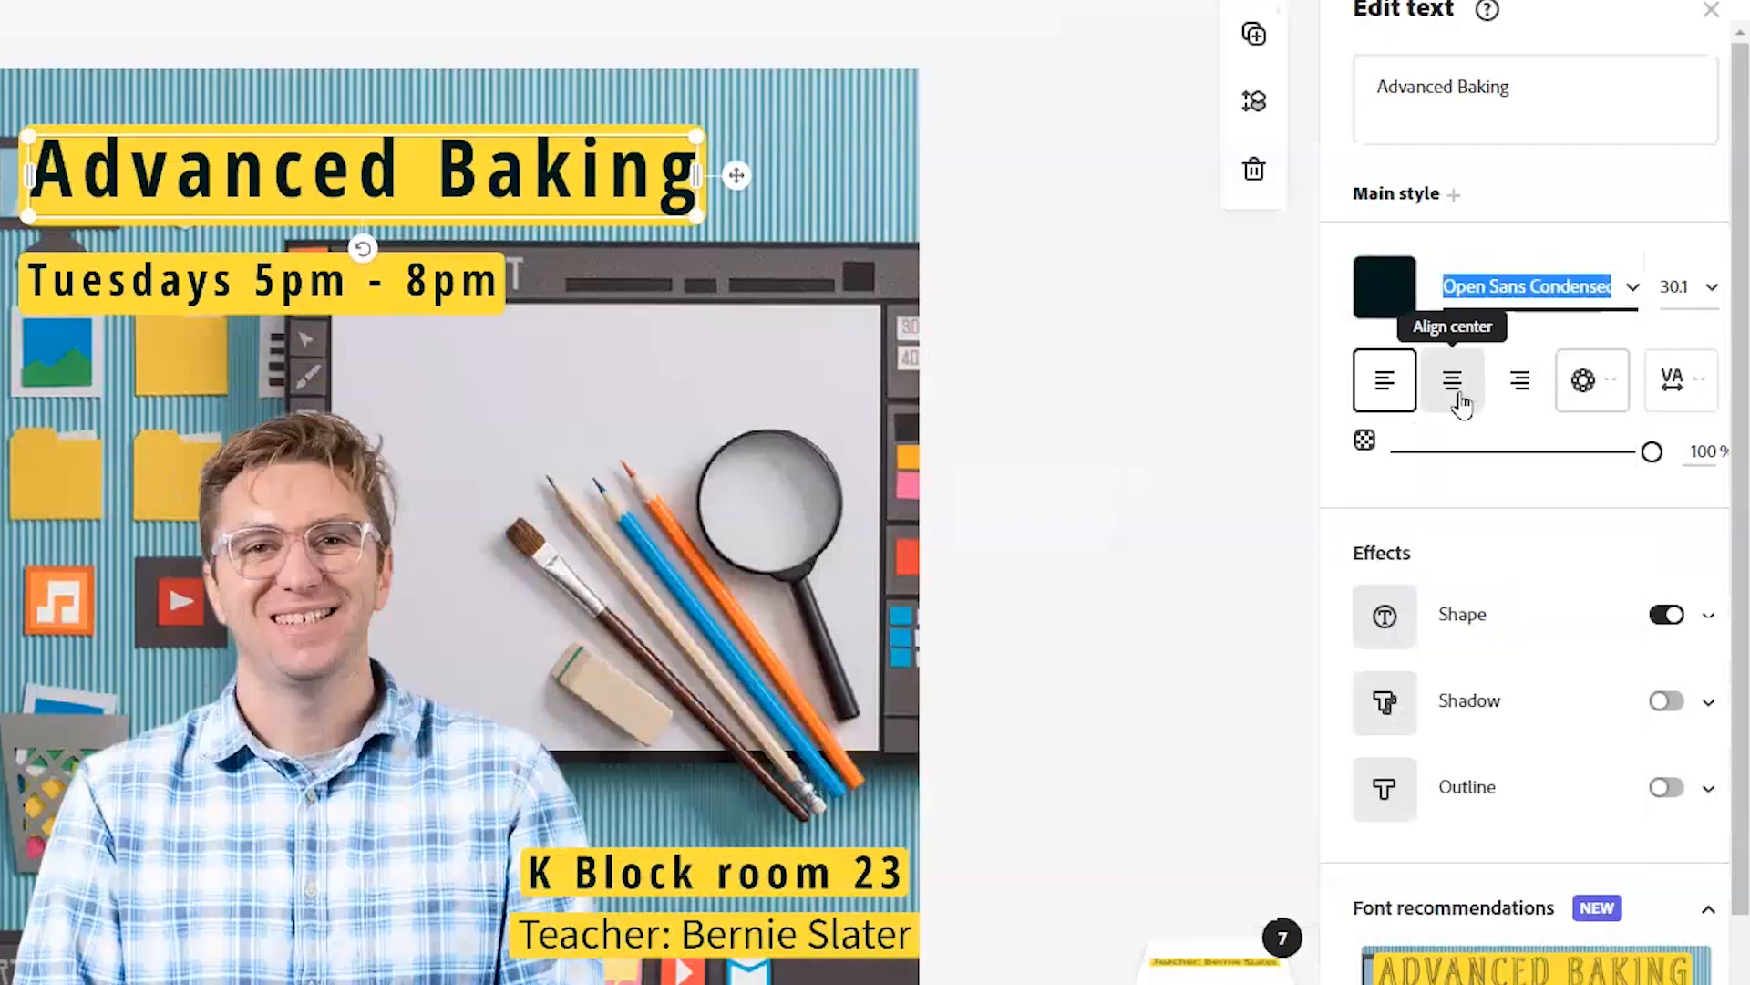
{"action": "left_click", "coordinate": [1687, 381]}
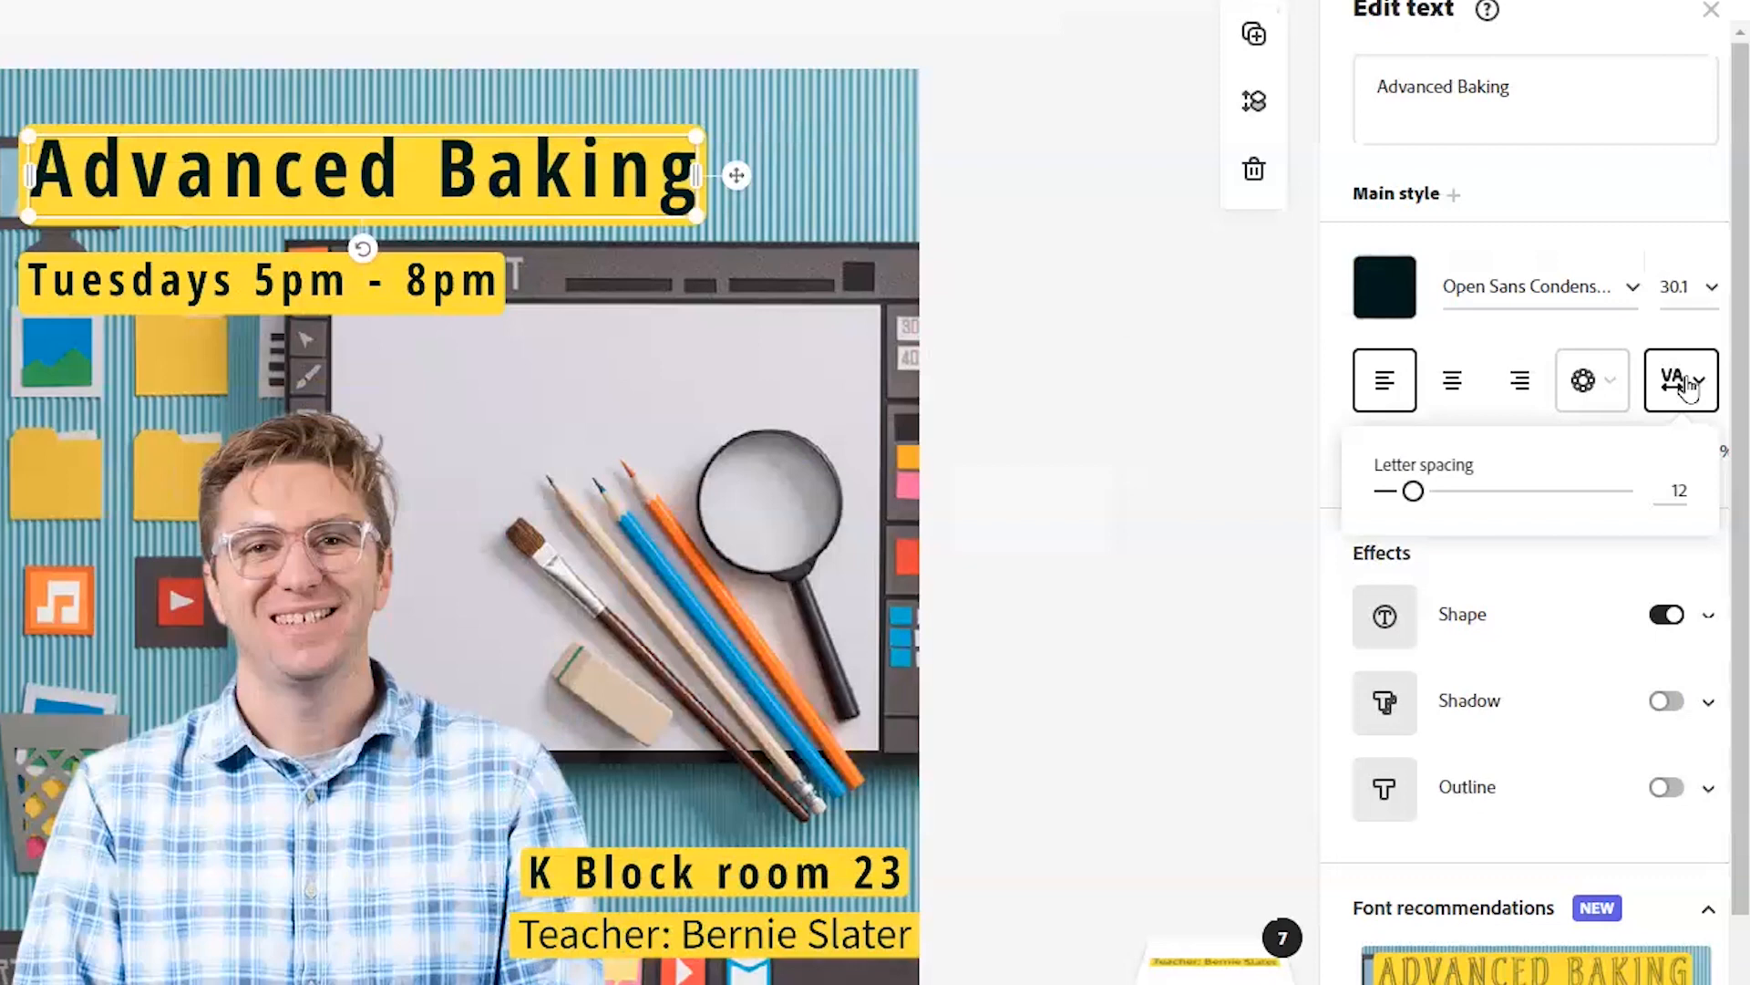
{"action": "left_click", "coordinate": [1684, 381]}
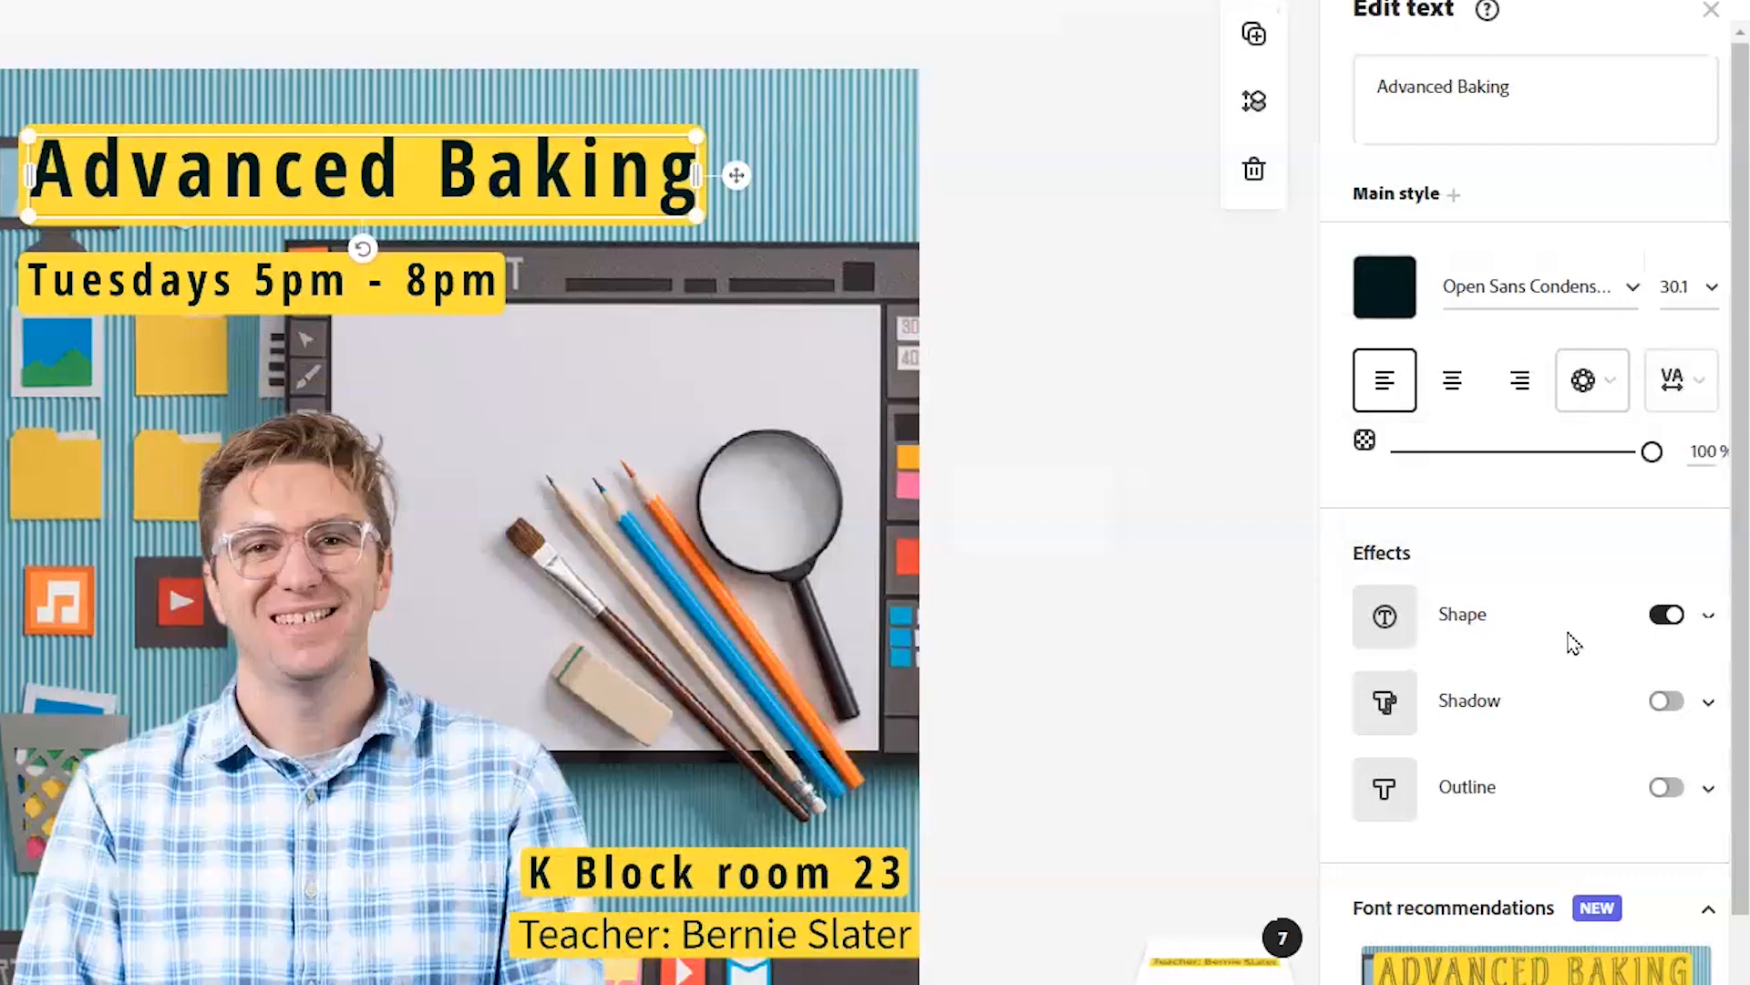
Turn the title's background shape off and on again, and try a dark teal palette colour for it
{"action": "left_click", "coordinate": [1665, 617]}
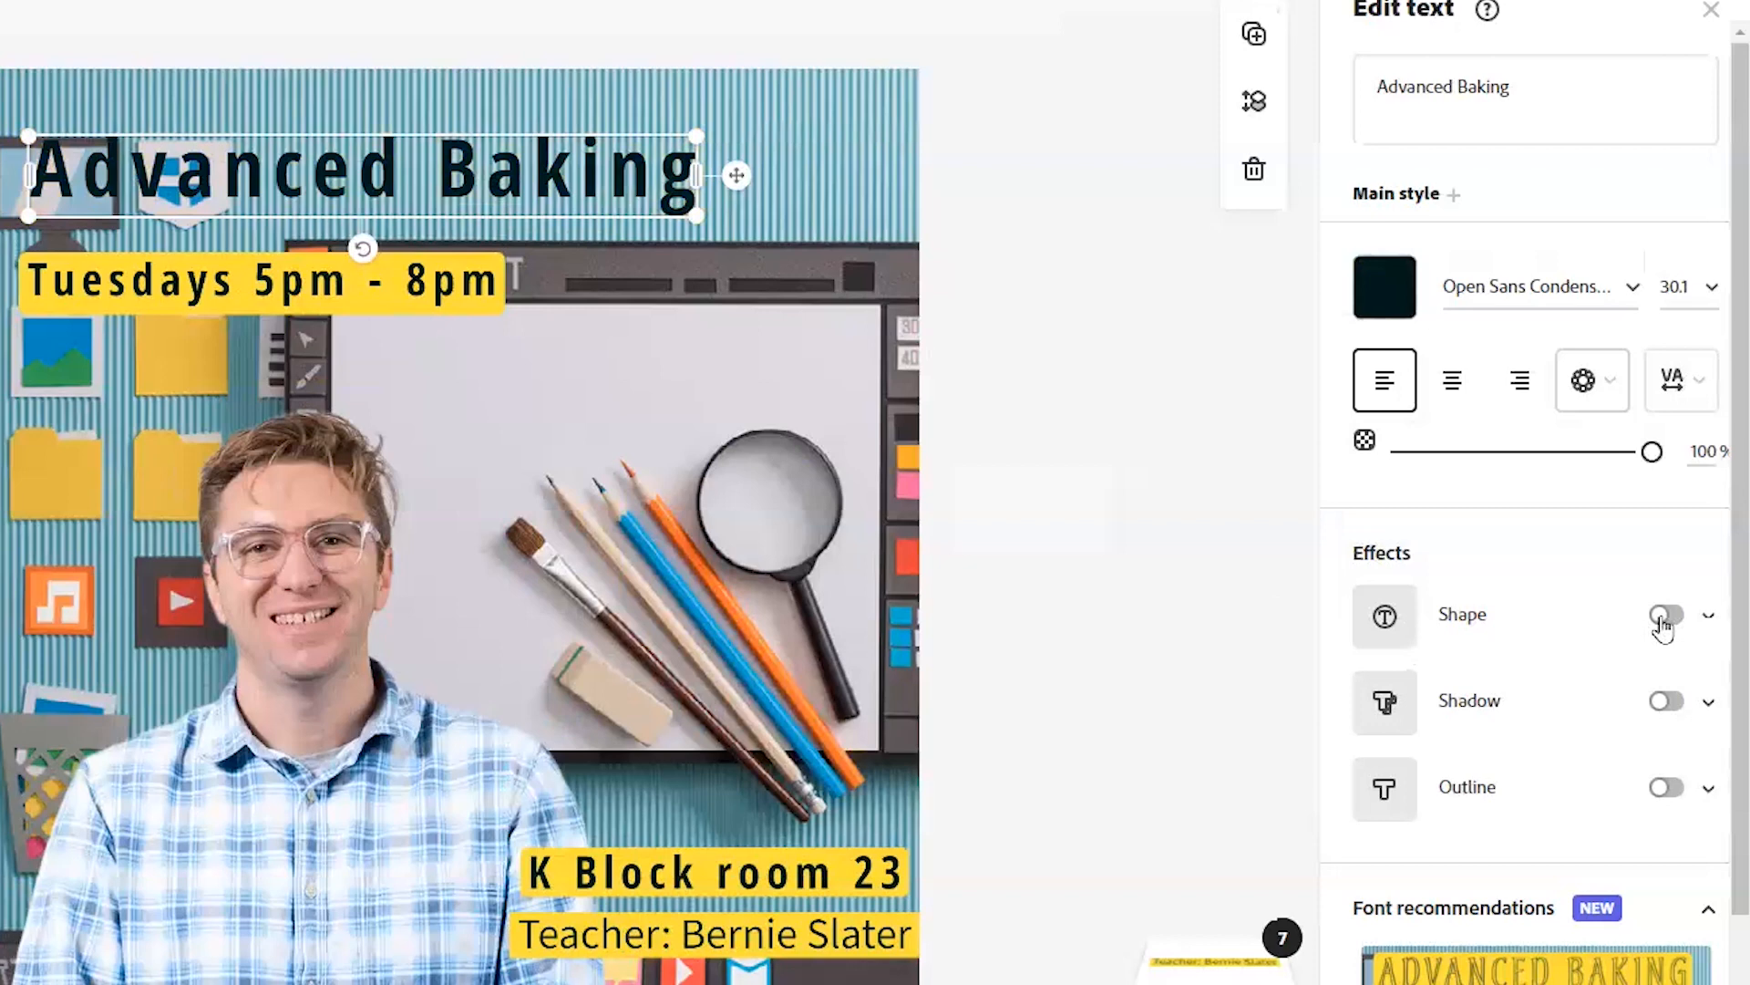
{"action": "left_click", "coordinate": [1669, 618]}
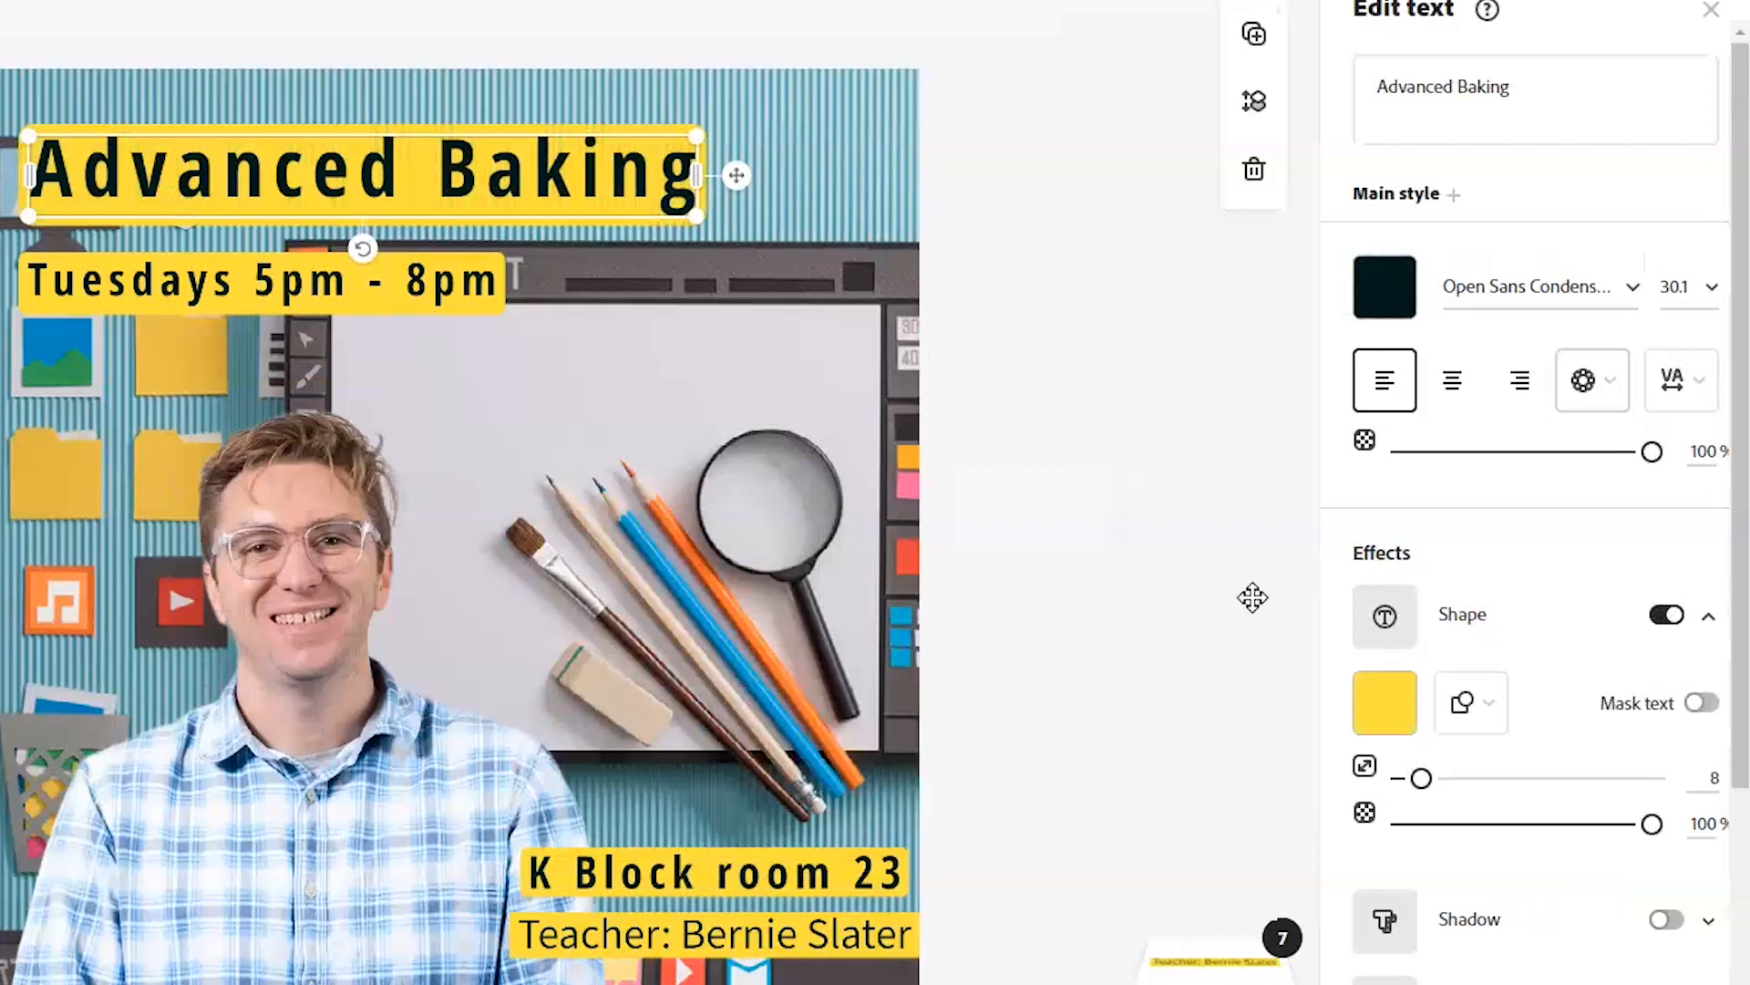
{"action": "left_click", "coordinate": [1385, 716]}
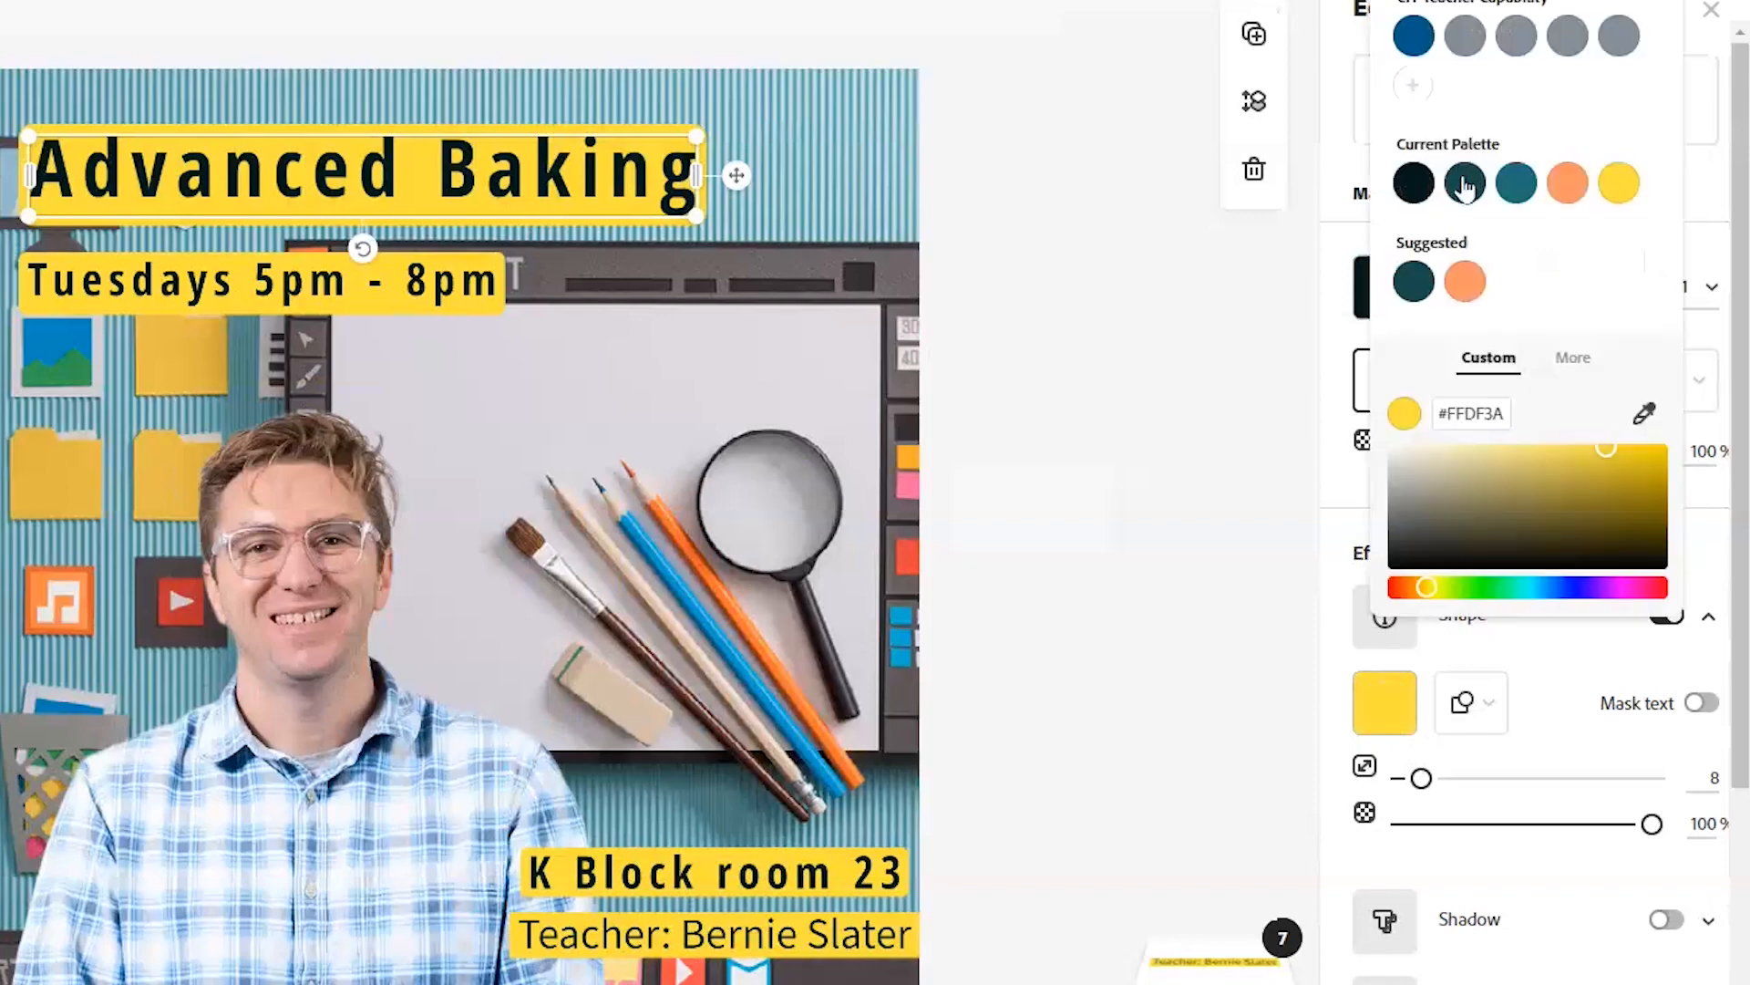
{"action": "left_click", "coordinate": [1465, 185]}
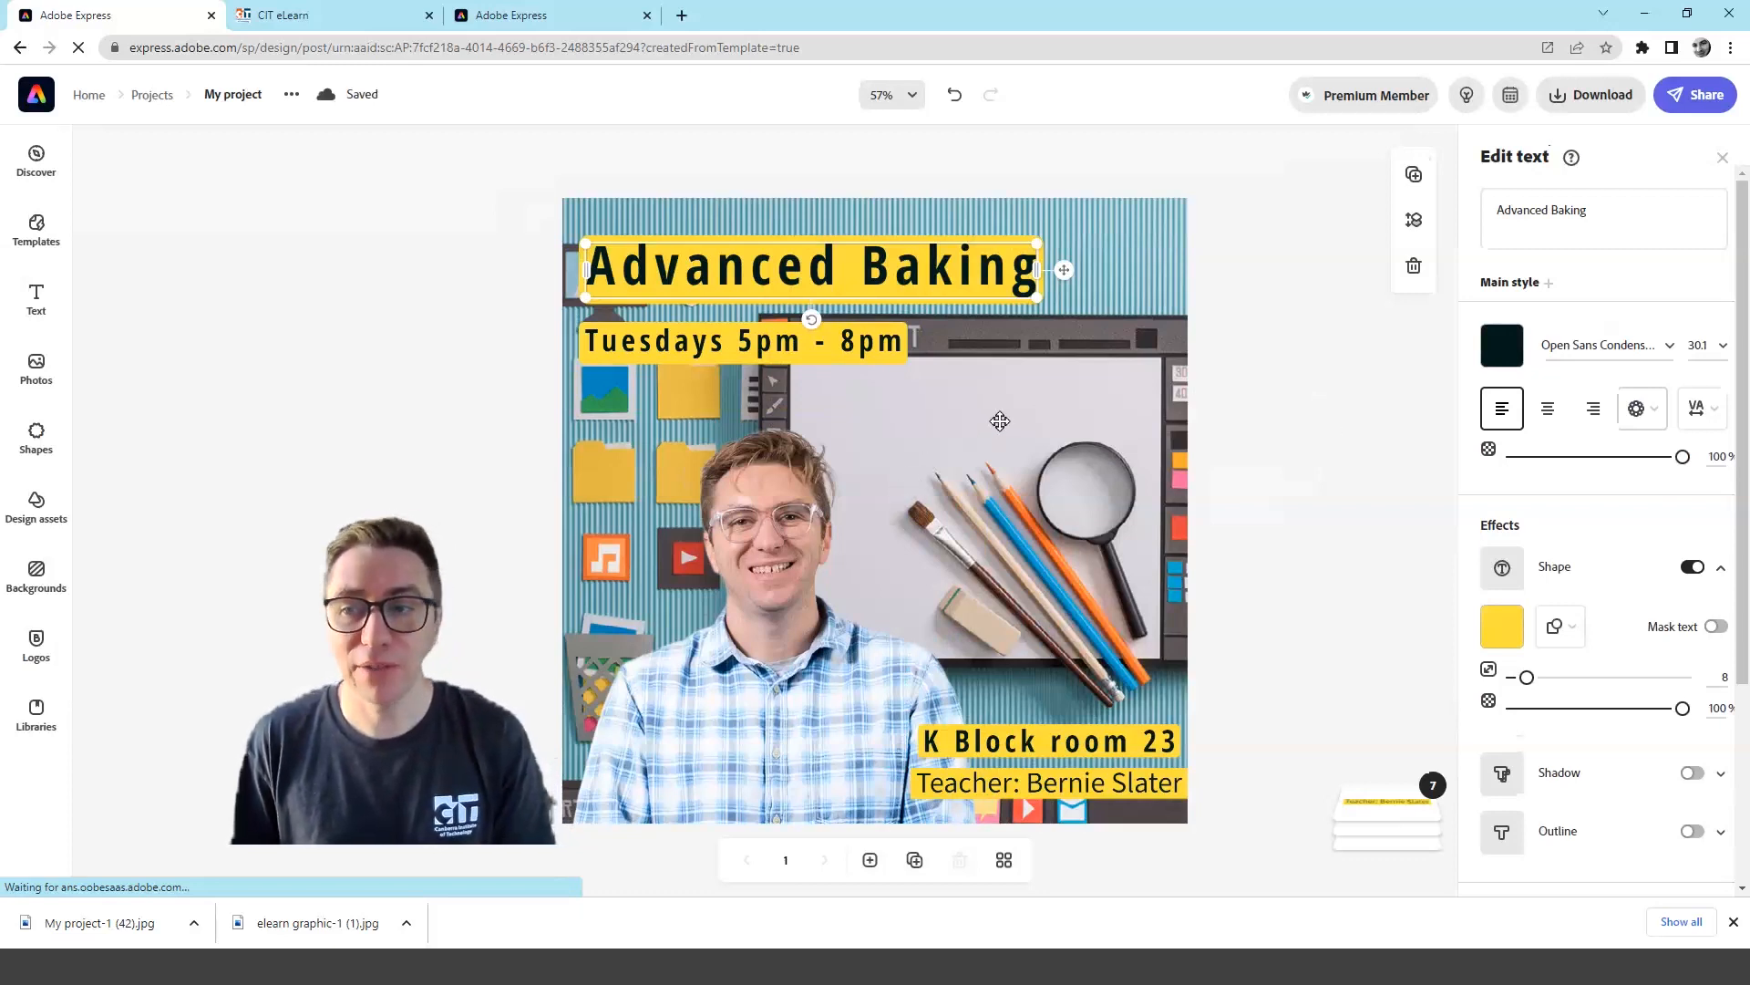
Replace the background photo with the pink baking-ingredients picture found by searching "baking", and reposition it within the graphic
{"action": "left_click", "coordinate": [1000, 422]}
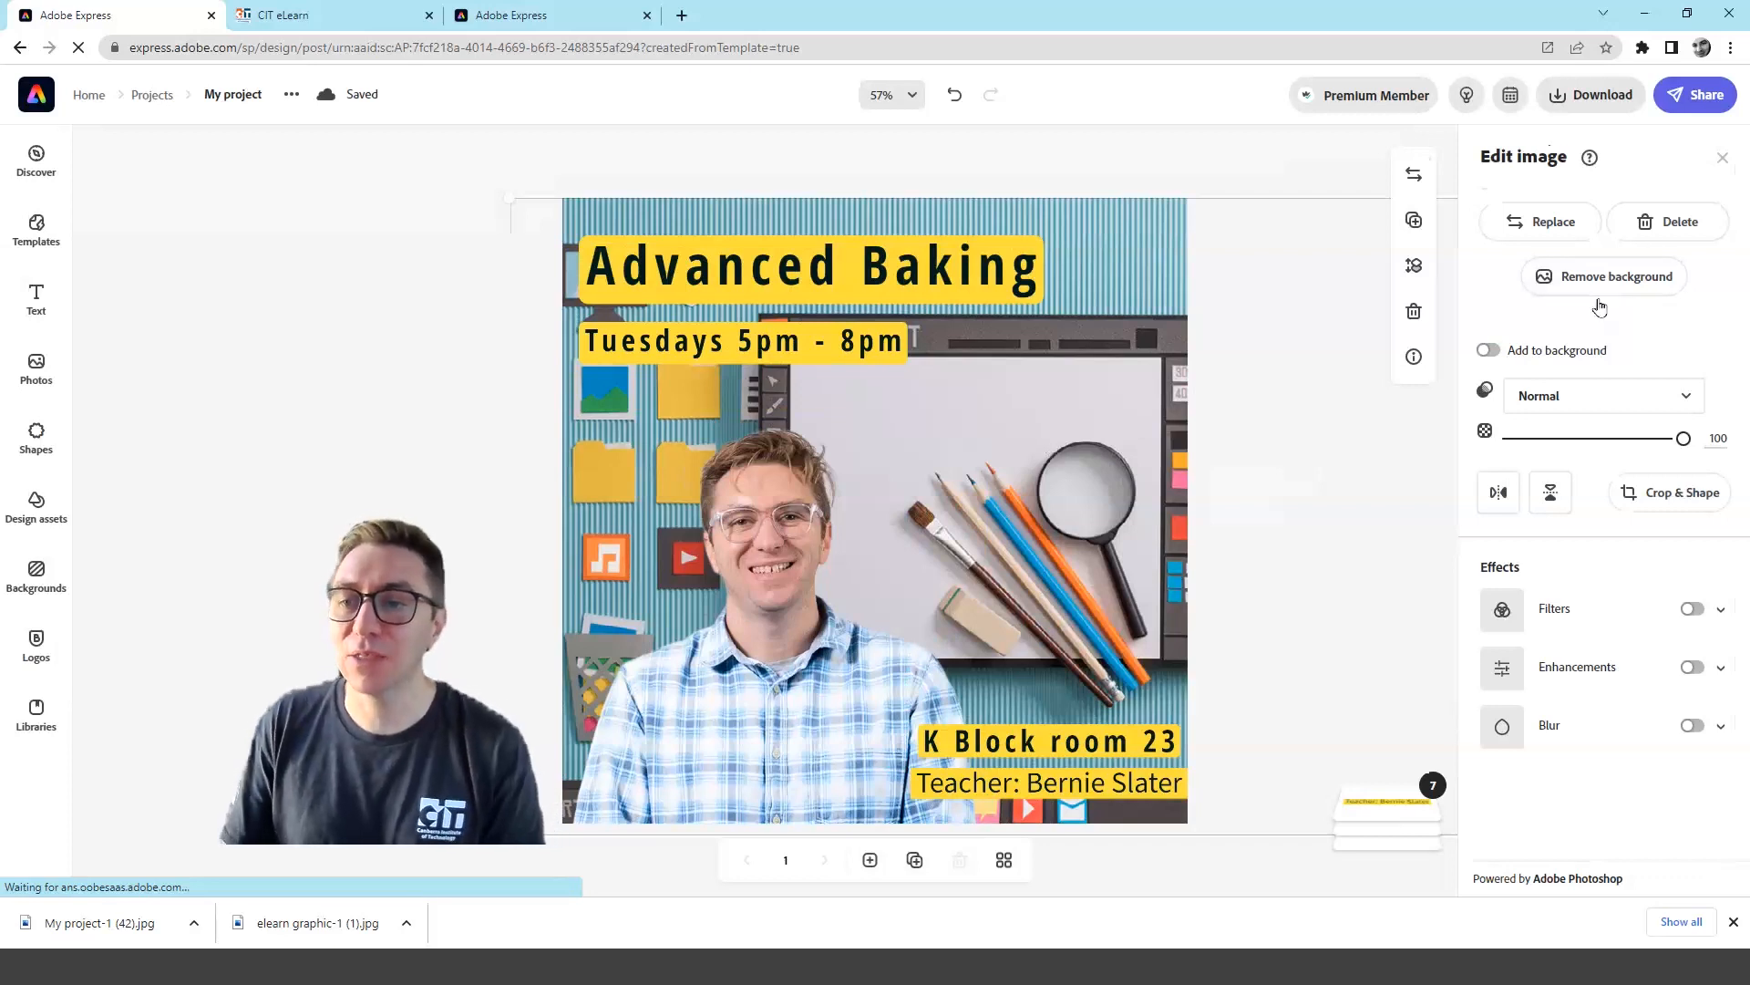
{"action": "left_click", "coordinate": [1547, 228]}
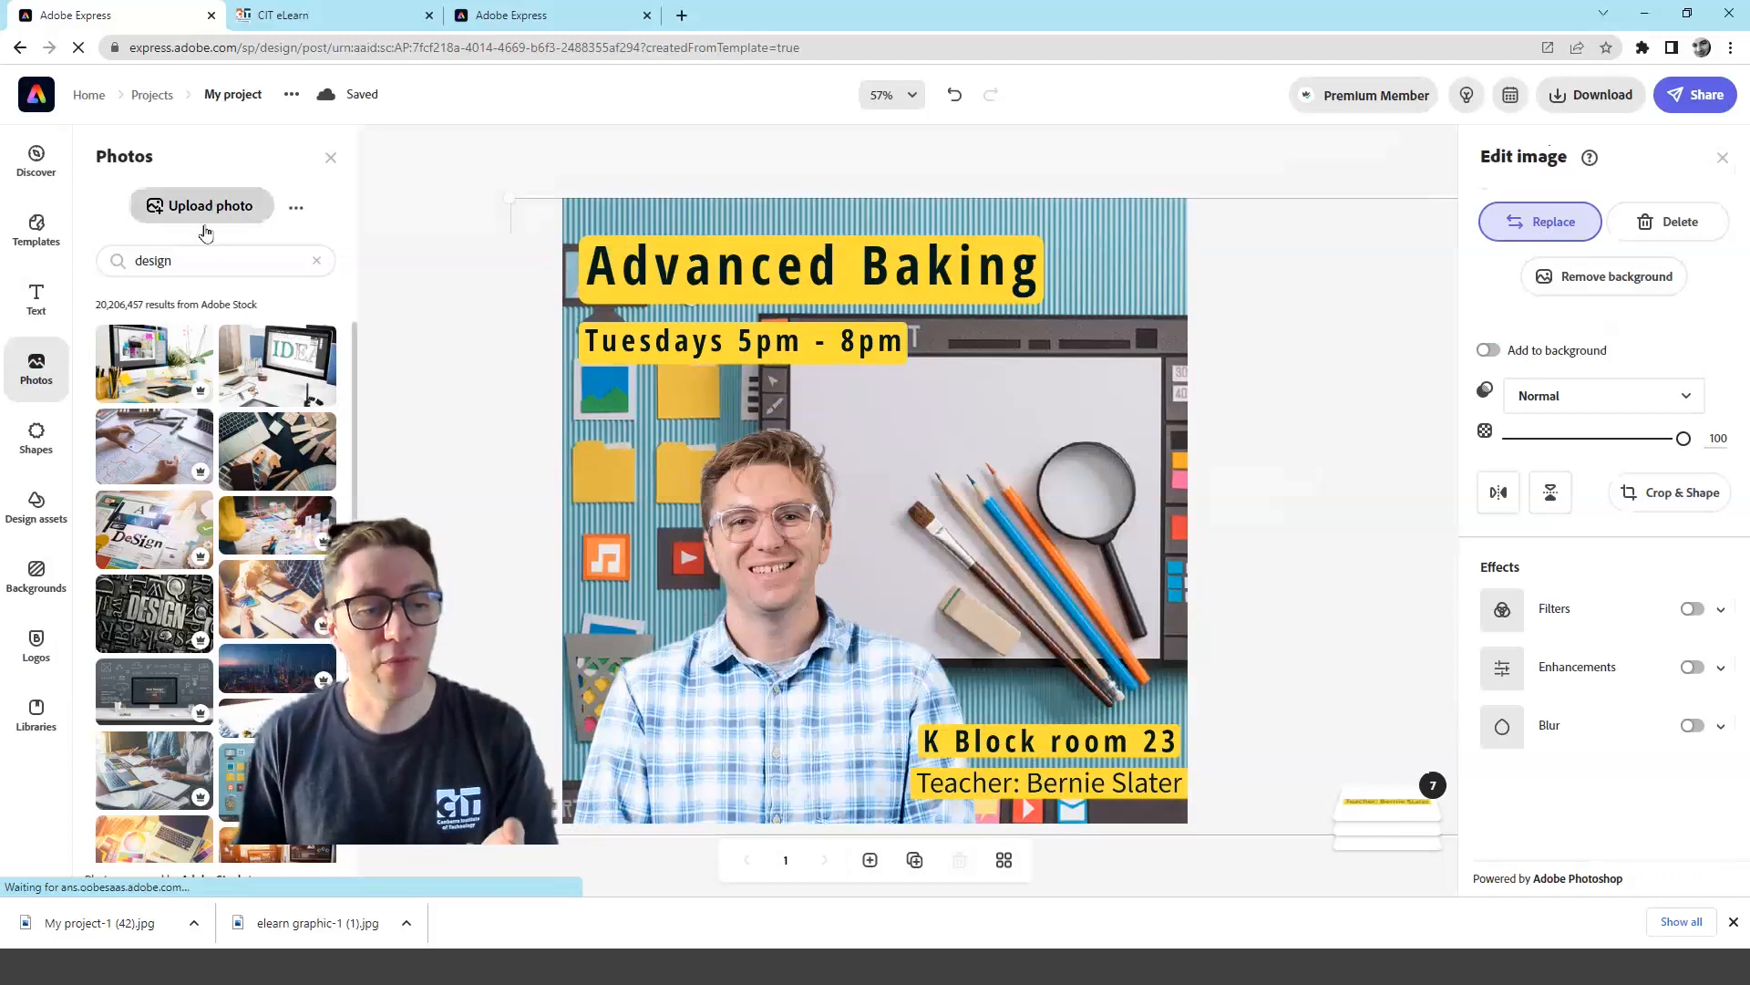
{"action": "left_click_drag", "start_coordinate": [193, 260], "coordinate": [116, 244]}
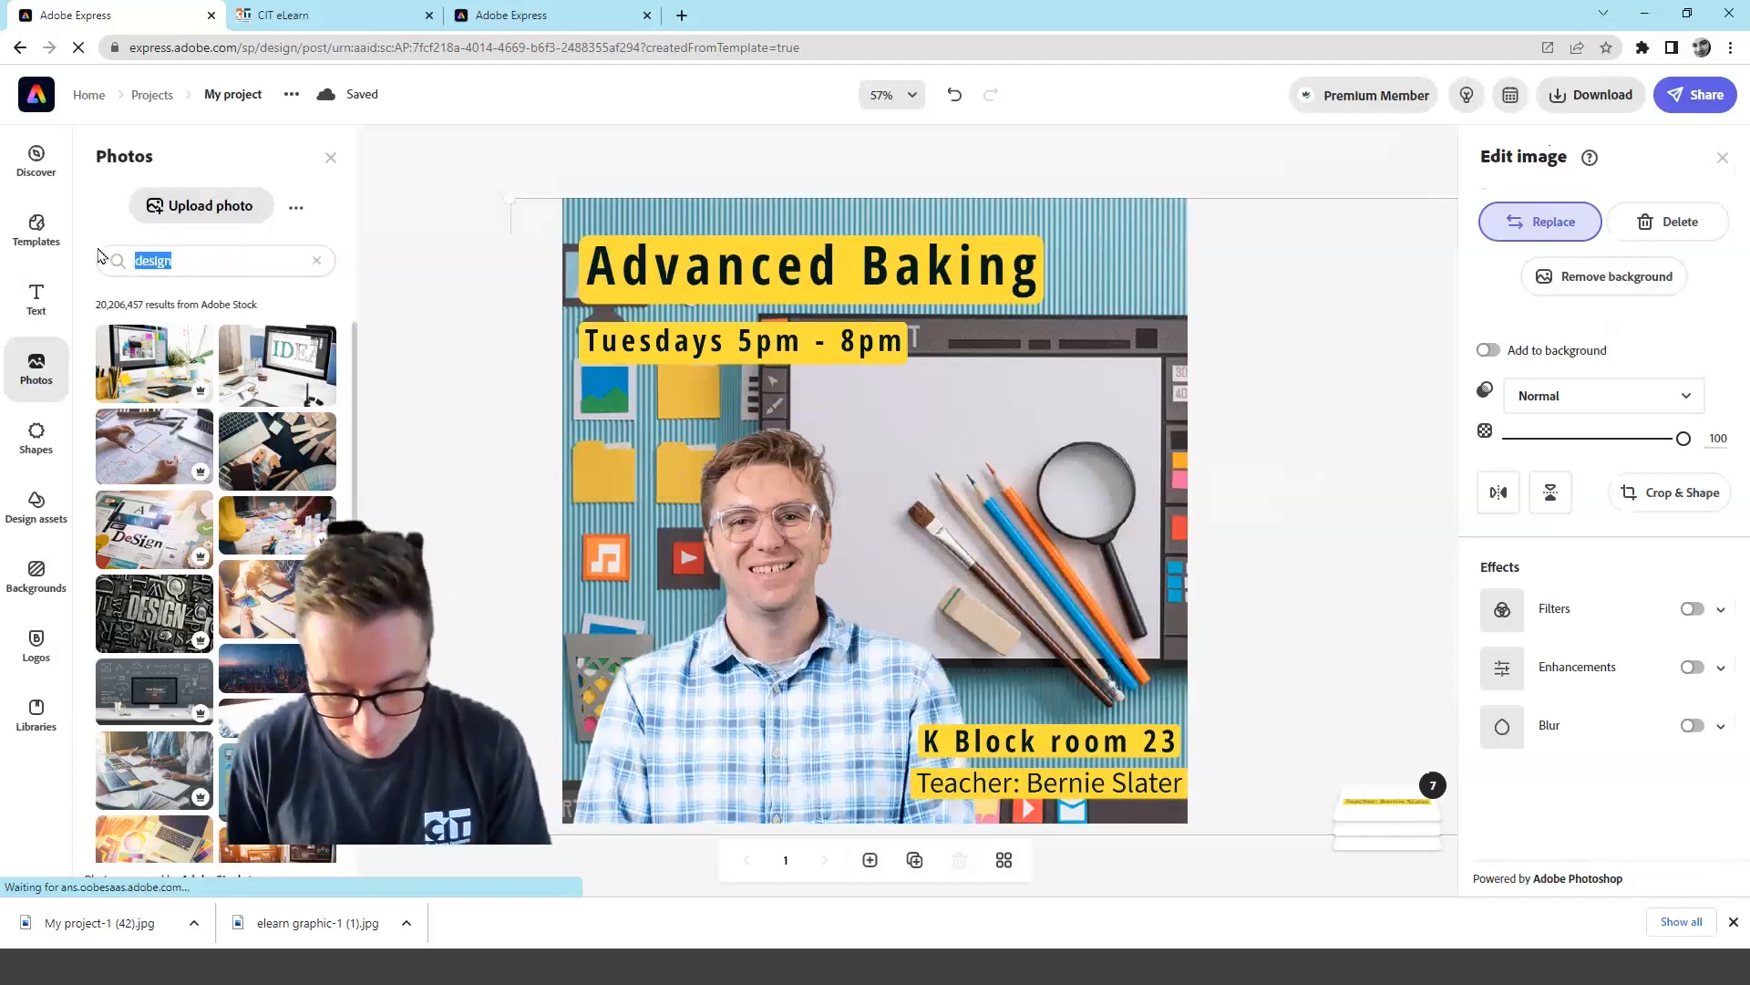
{"action": "type", "text": "baking"}
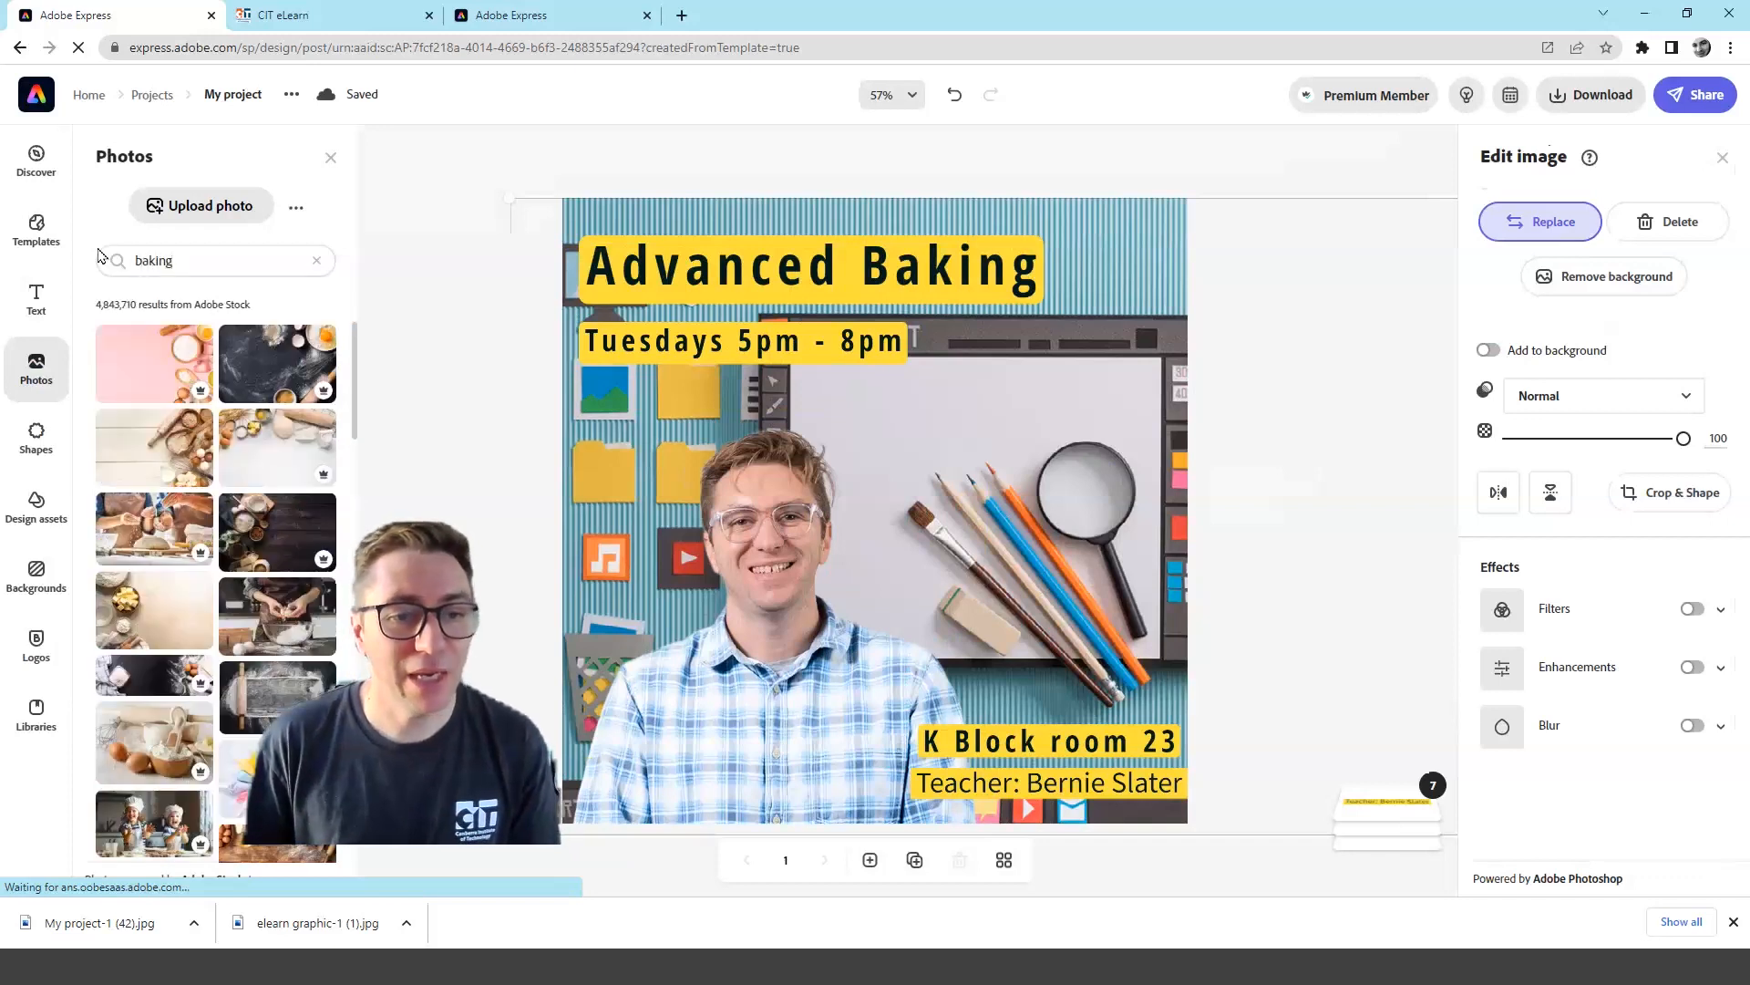
{"action": "left_click", "coordinate": [143, 366]}
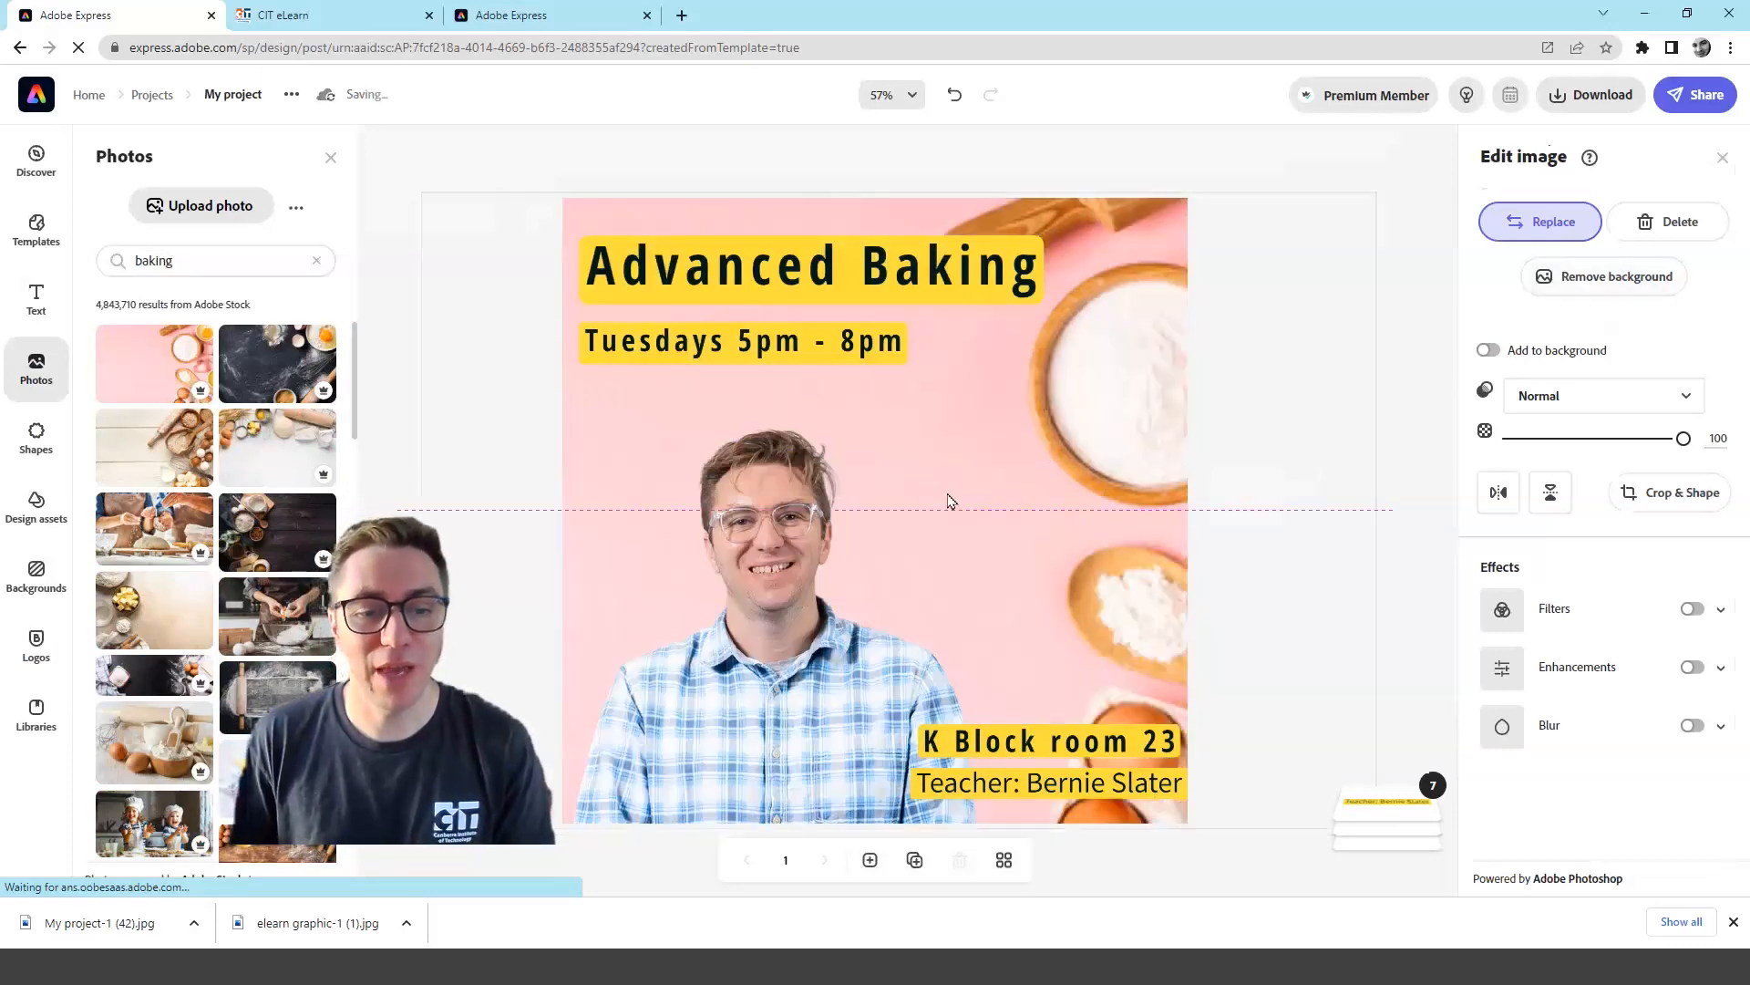
{"action": "left_click_drag", "start_coordinate": [419, 222], "coordinate": [910, 501]}
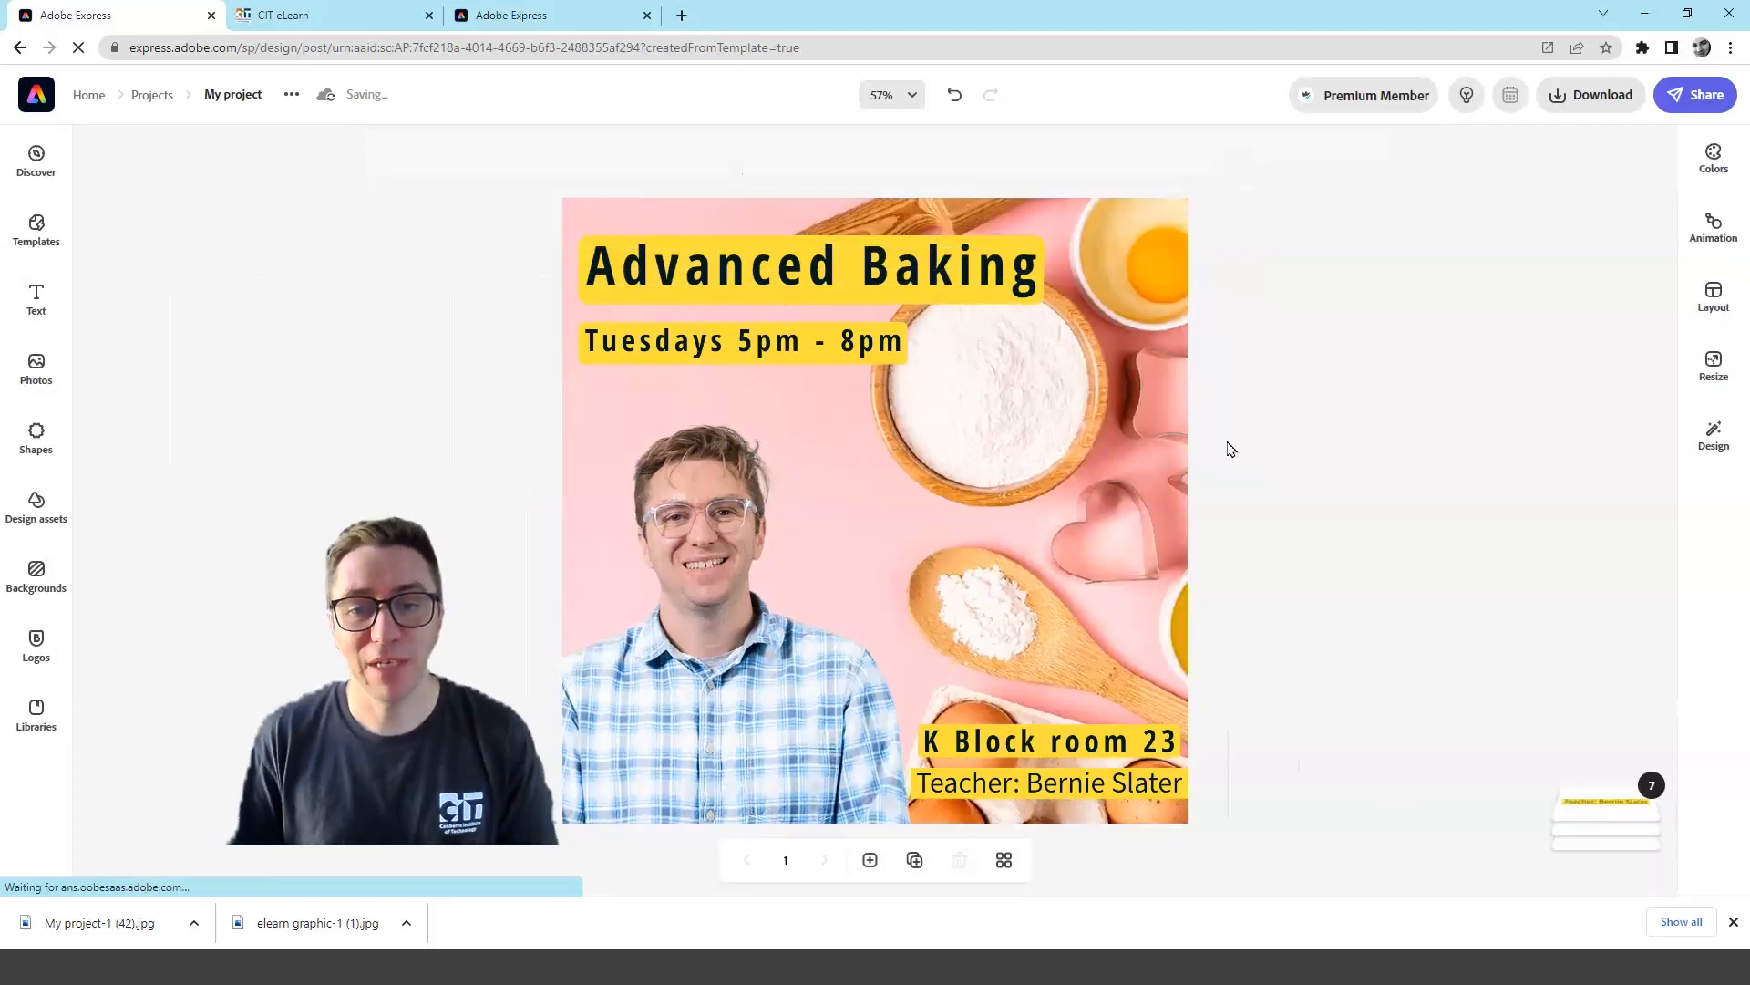
Replace the portrait cutout with the white-hatted baker photo found by searching "baker", and move it lower in the graphic
{"action": "left_click", "coordinate": [1035, 482]}
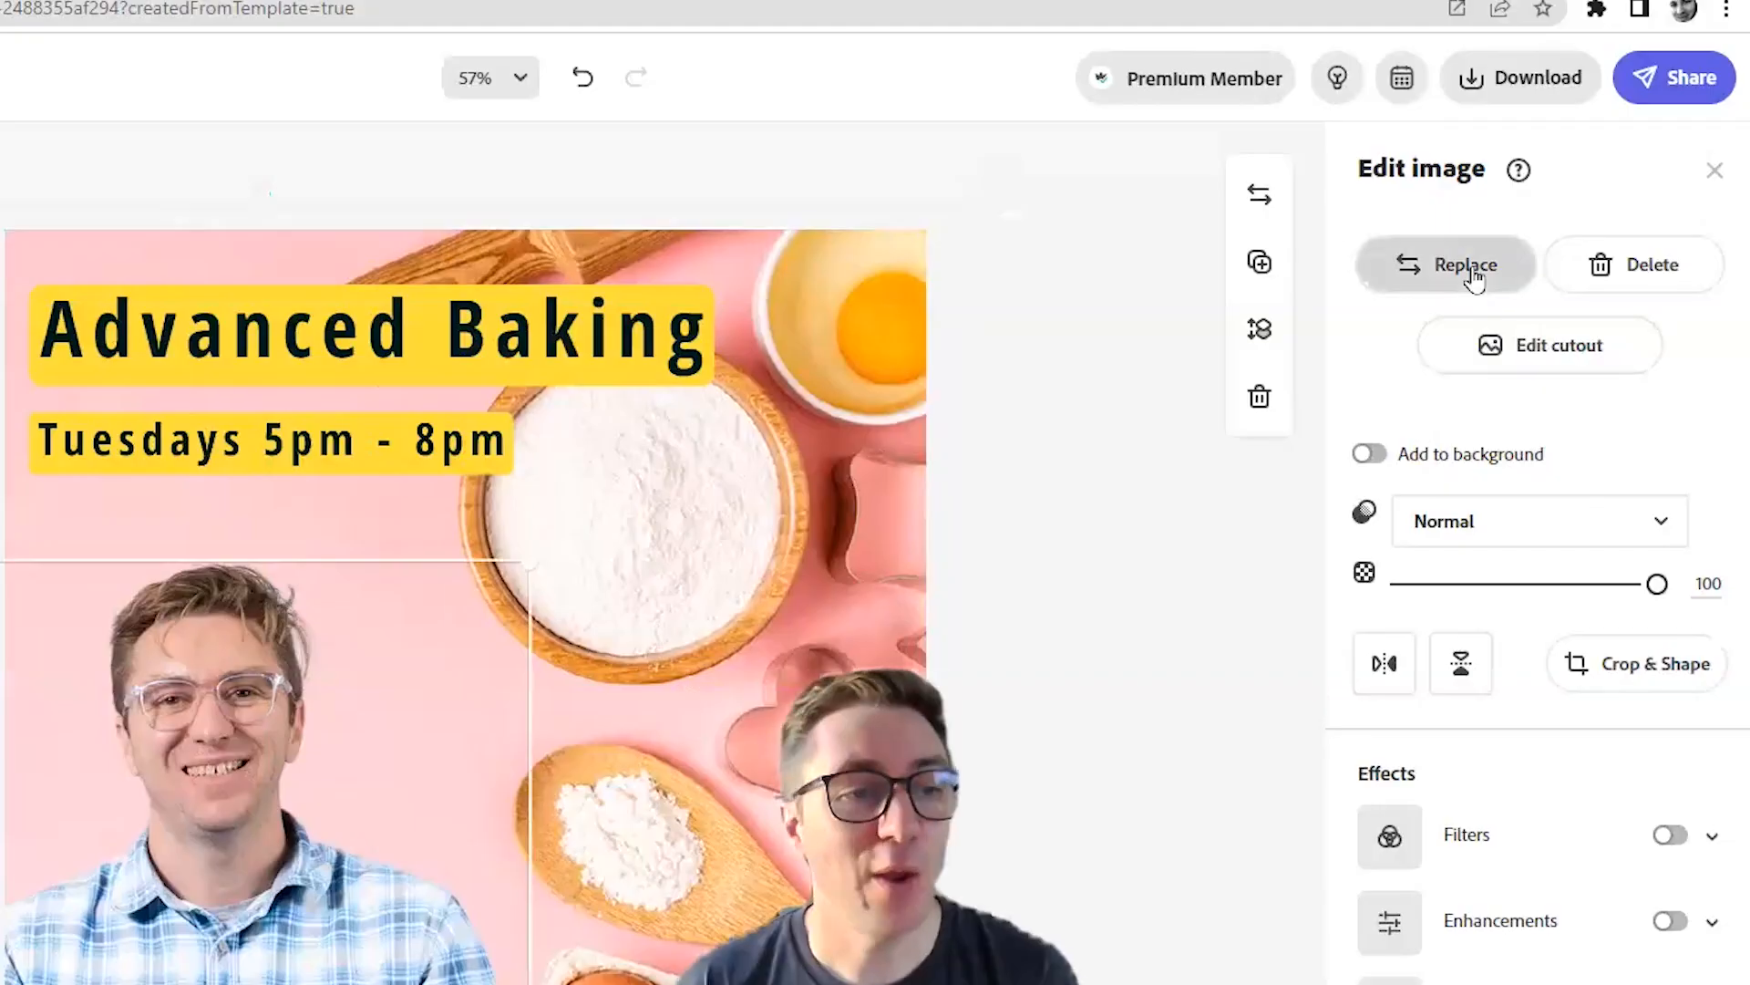
{"action": "left_click", "coordinate": [1470, 271]}
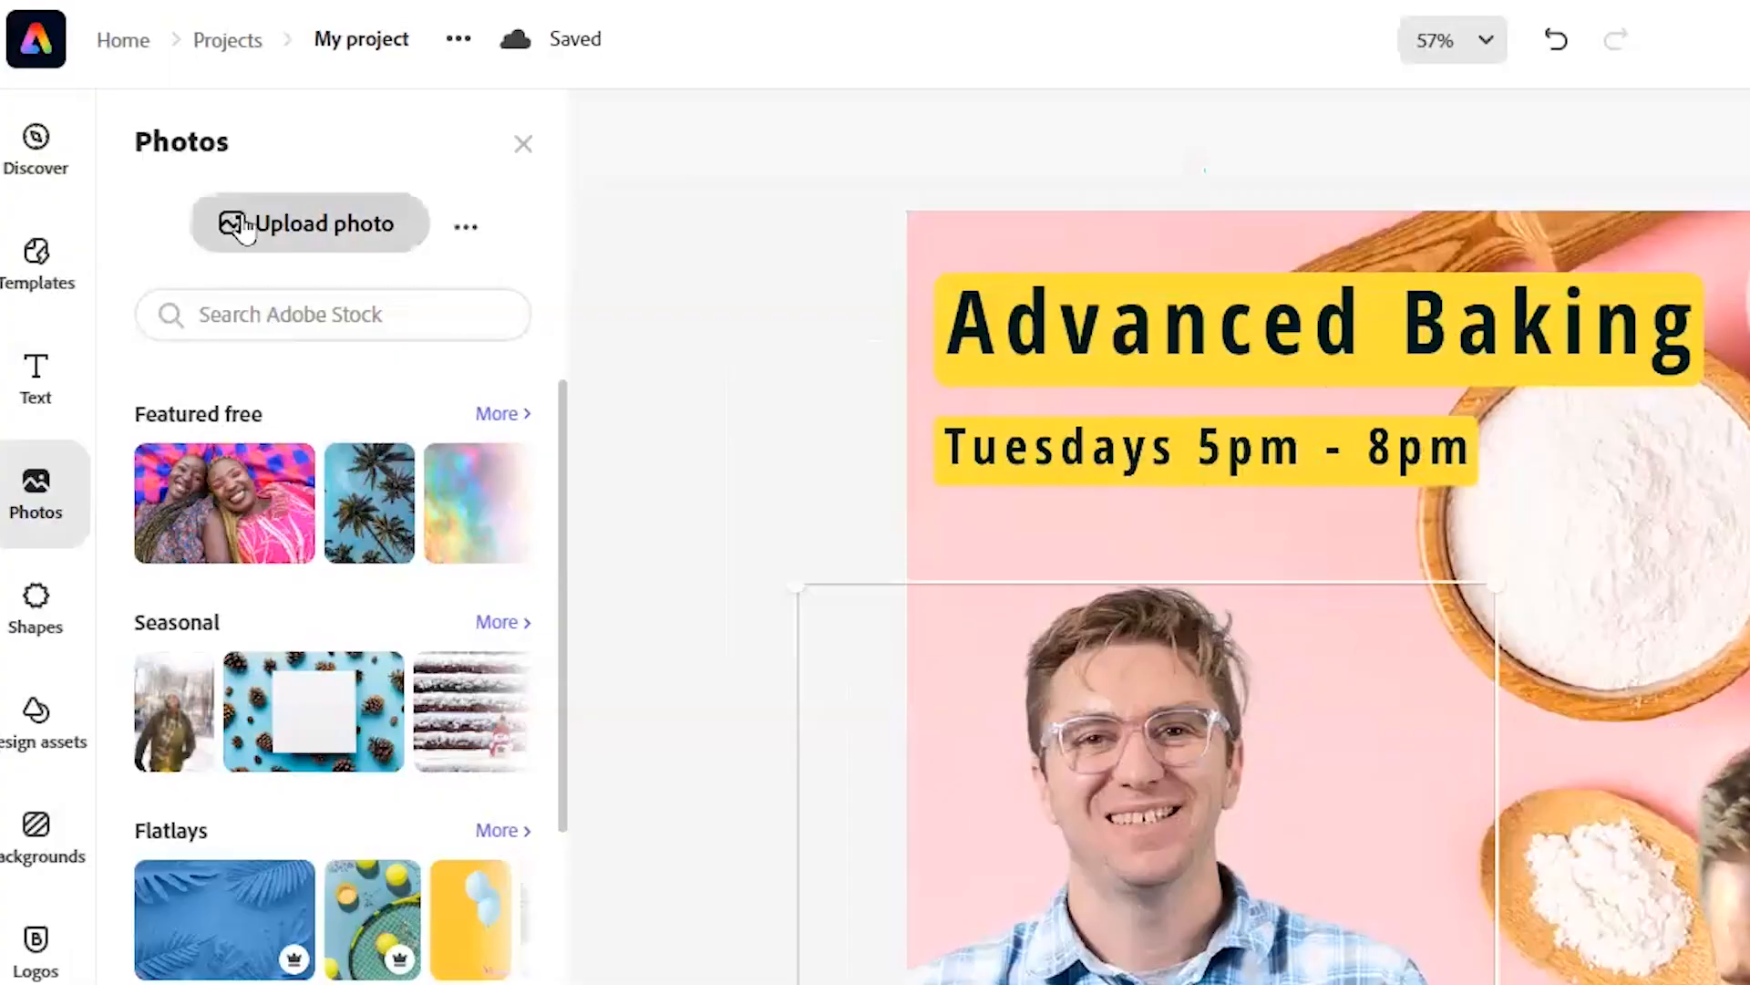
{"action": "left_click", "coordinate": [229, 314]}
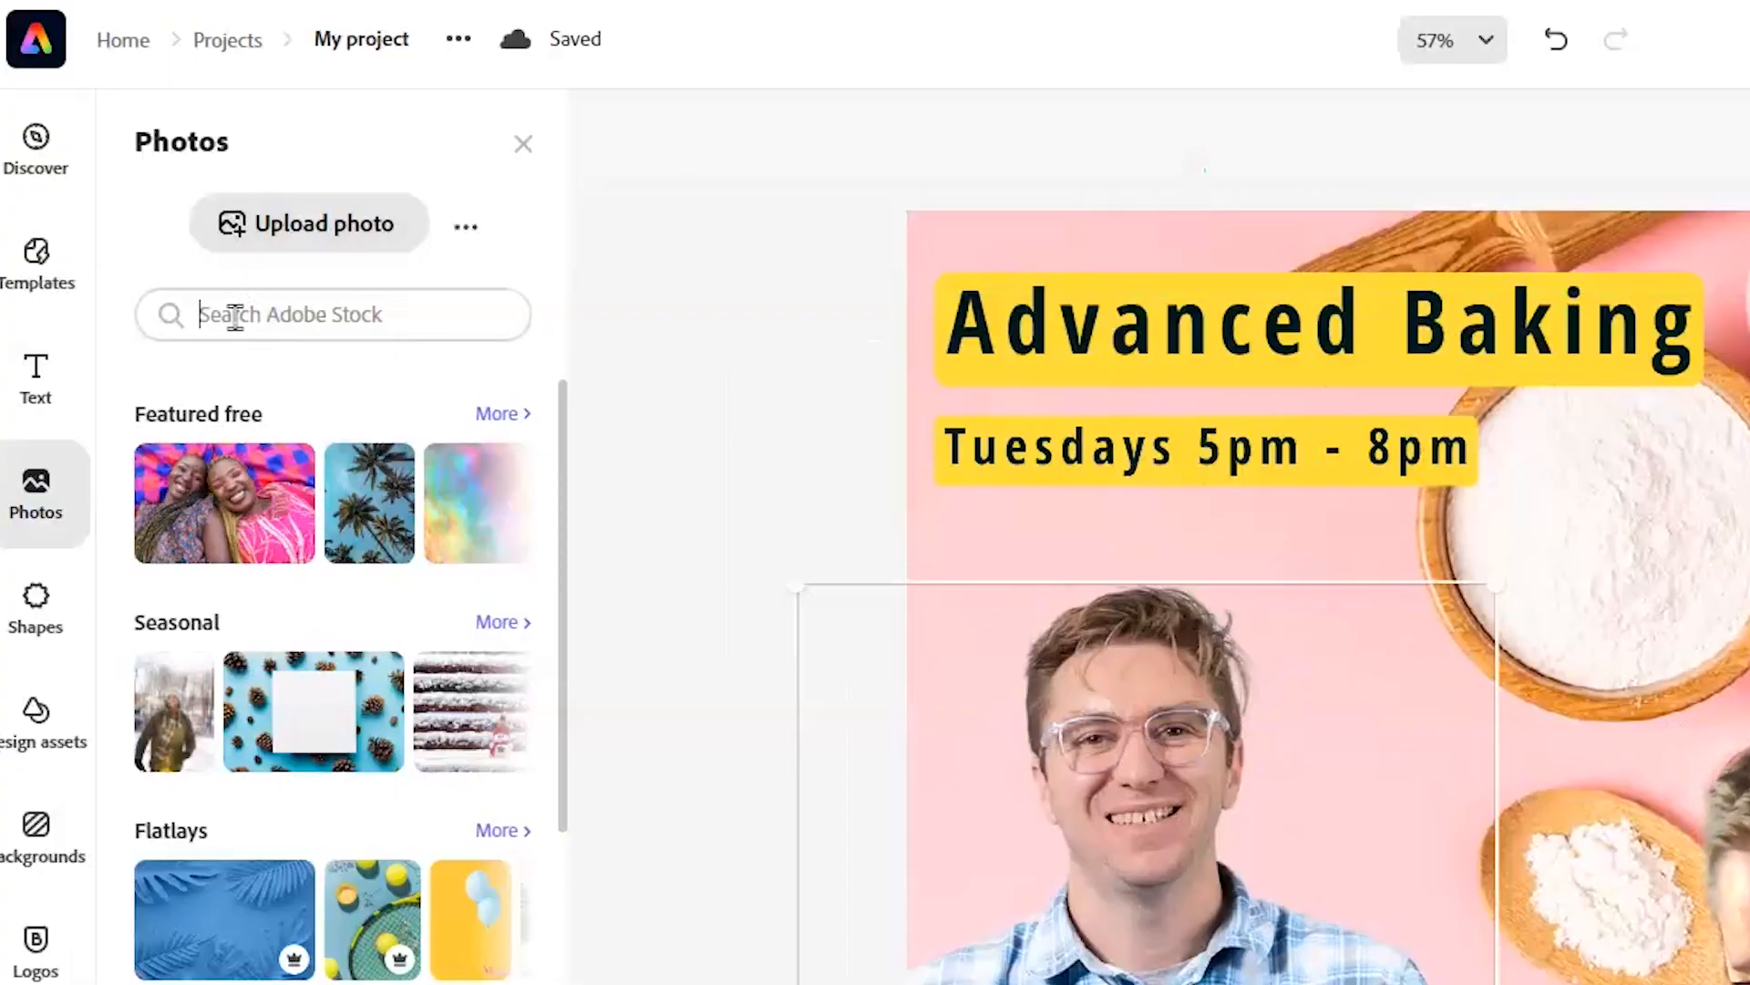
{"action": "type", "text": "ba"}
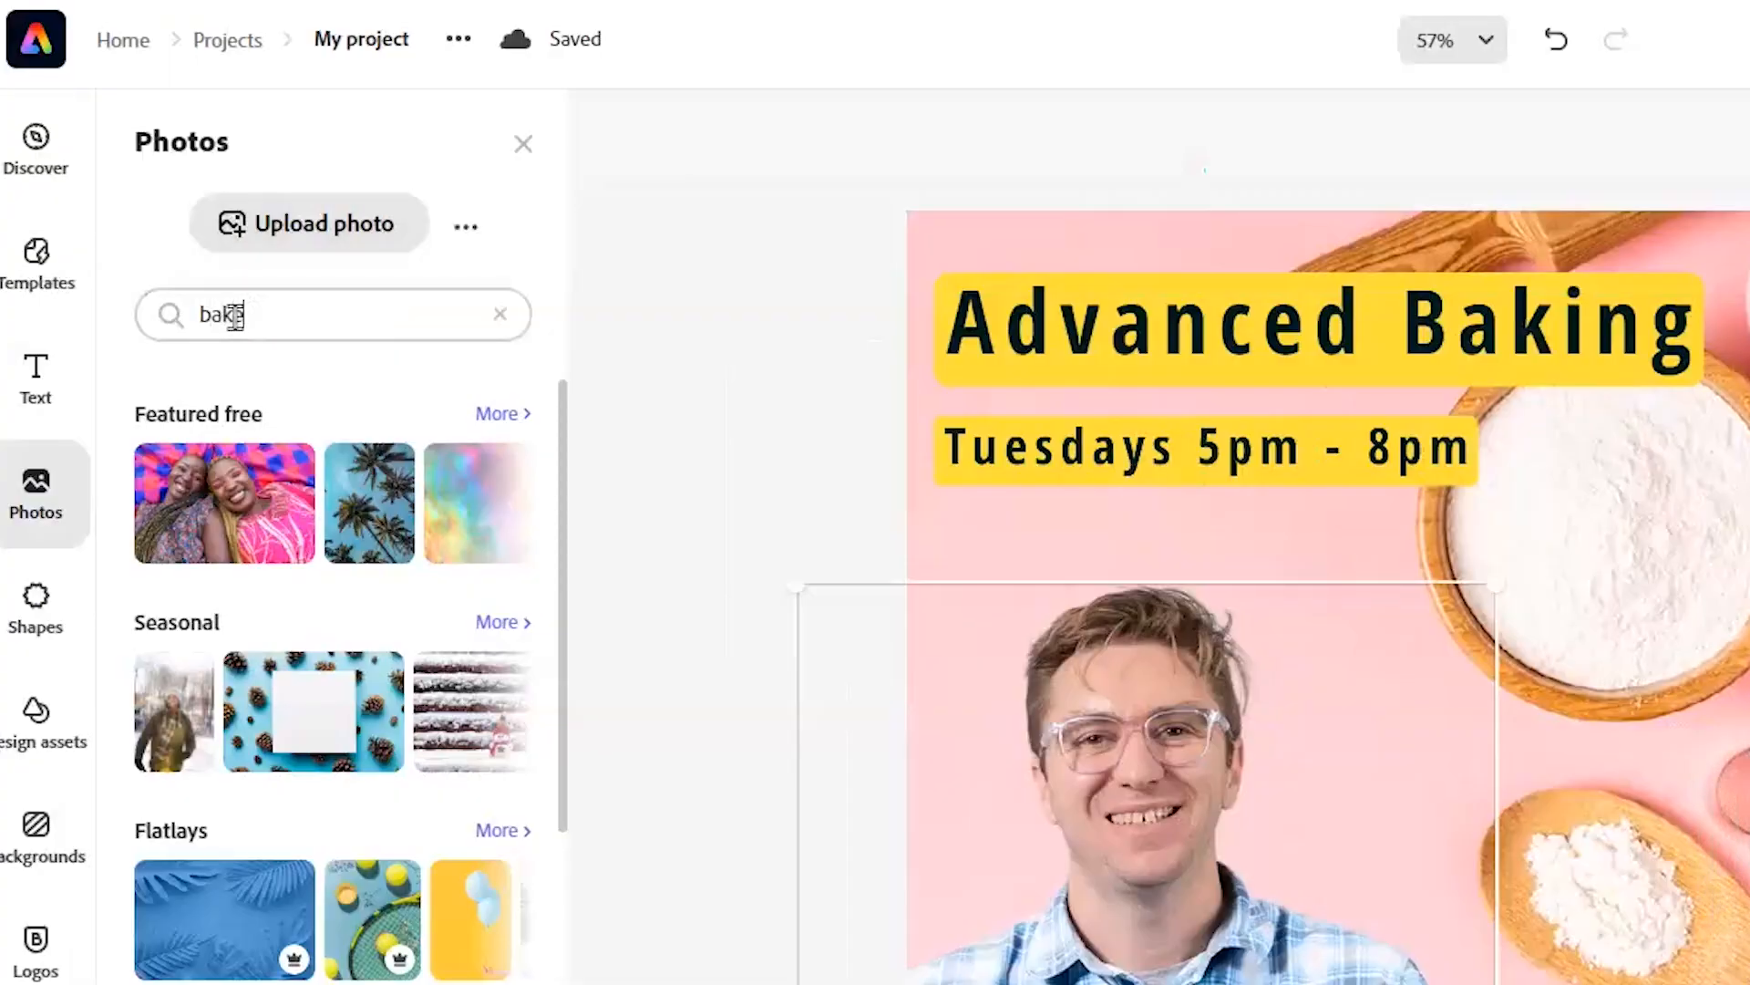
{"action": "type", "text": "ker"}
{"action": "key", "text": "Return"}
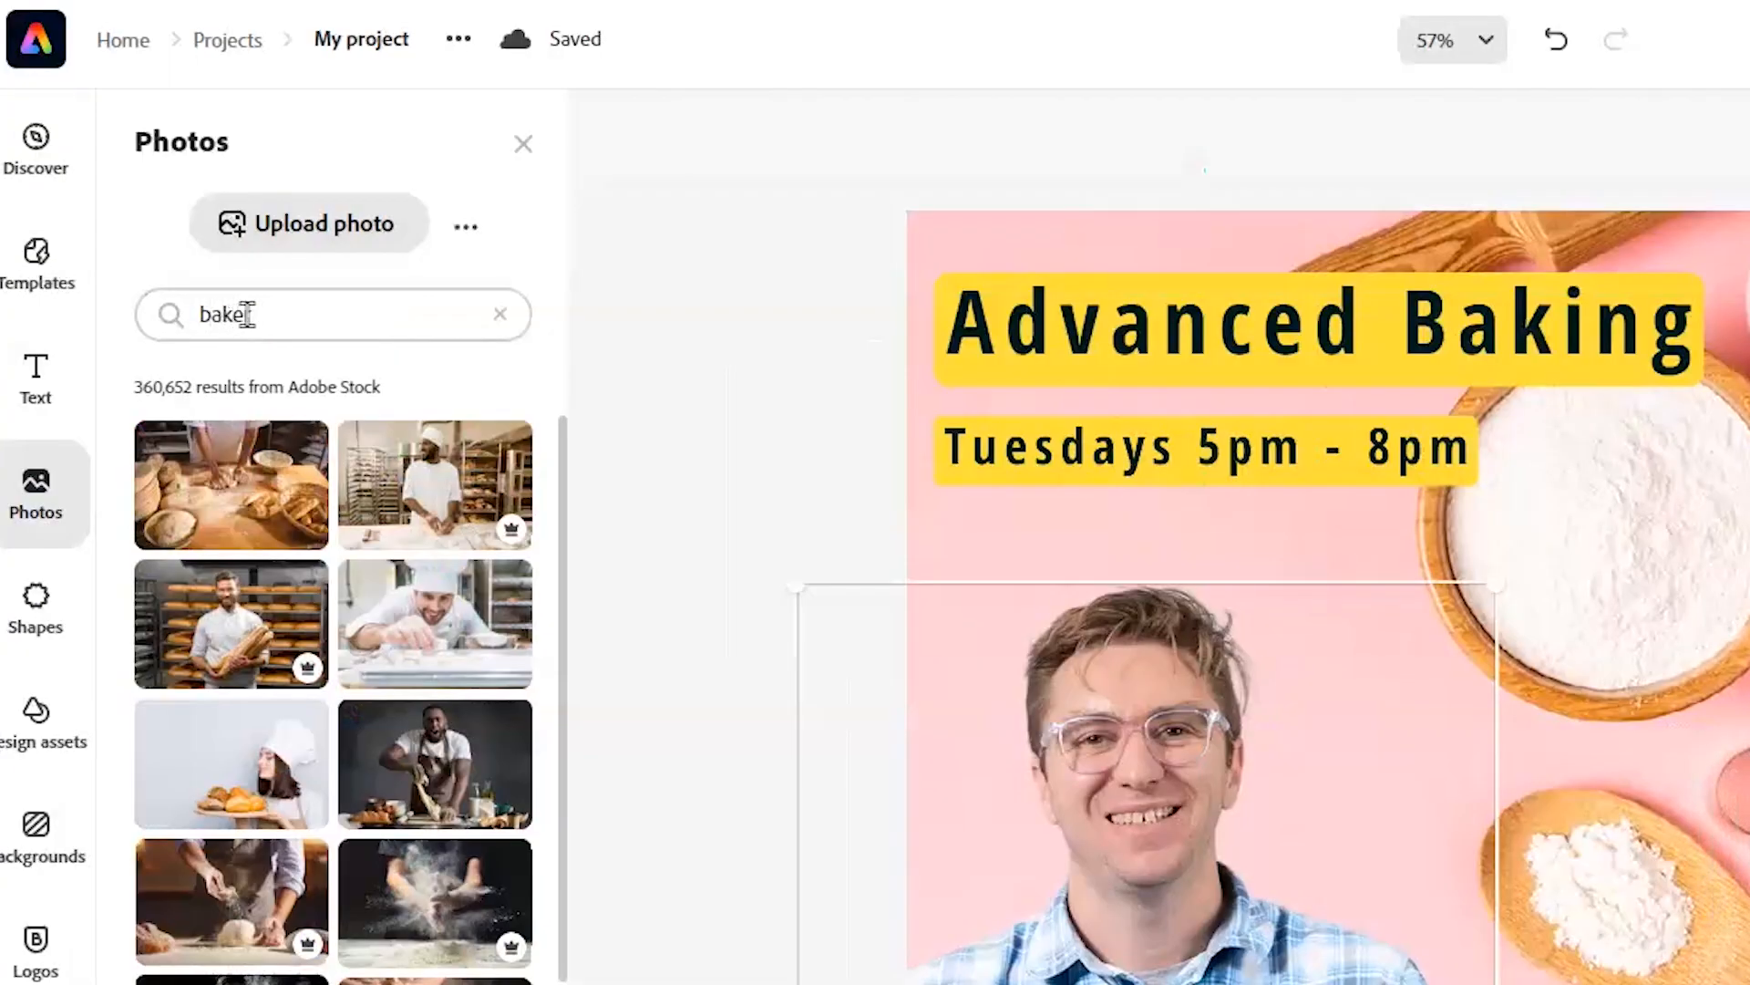
{"action": "left_click", "coordinate": [432, 500]}
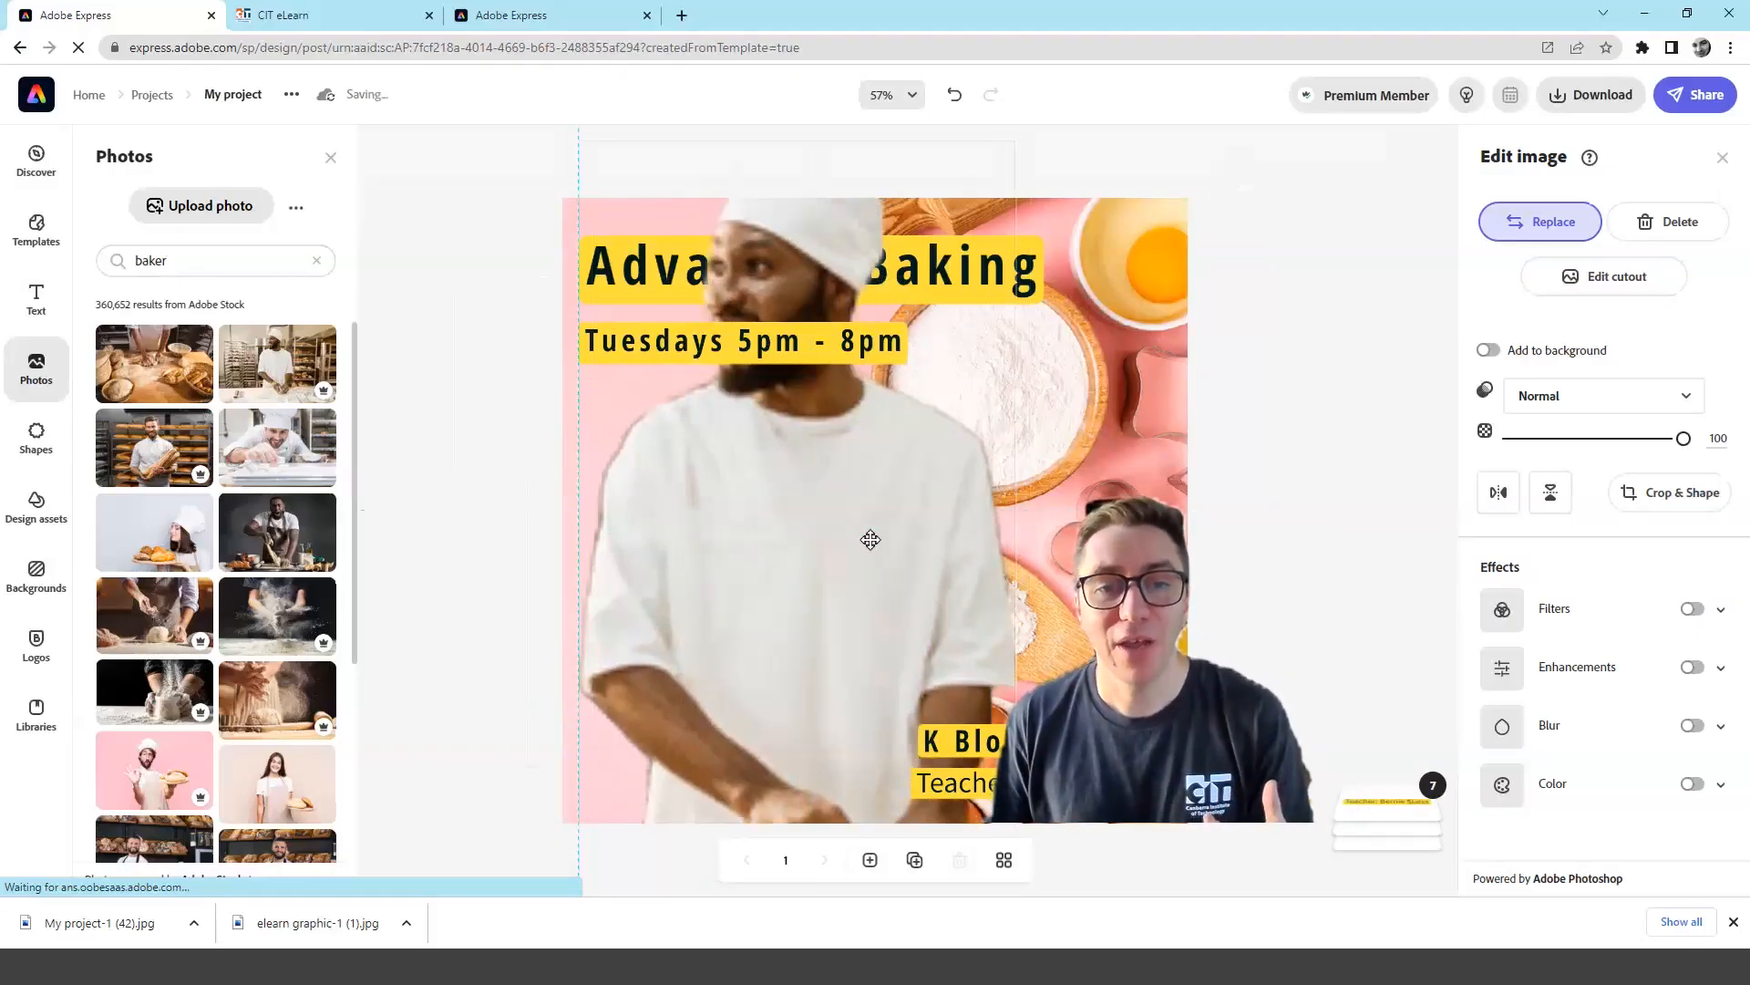
{"action": "left_click_drag", "start_coordinate": [872, 540], "coordinate": [868, 638]}
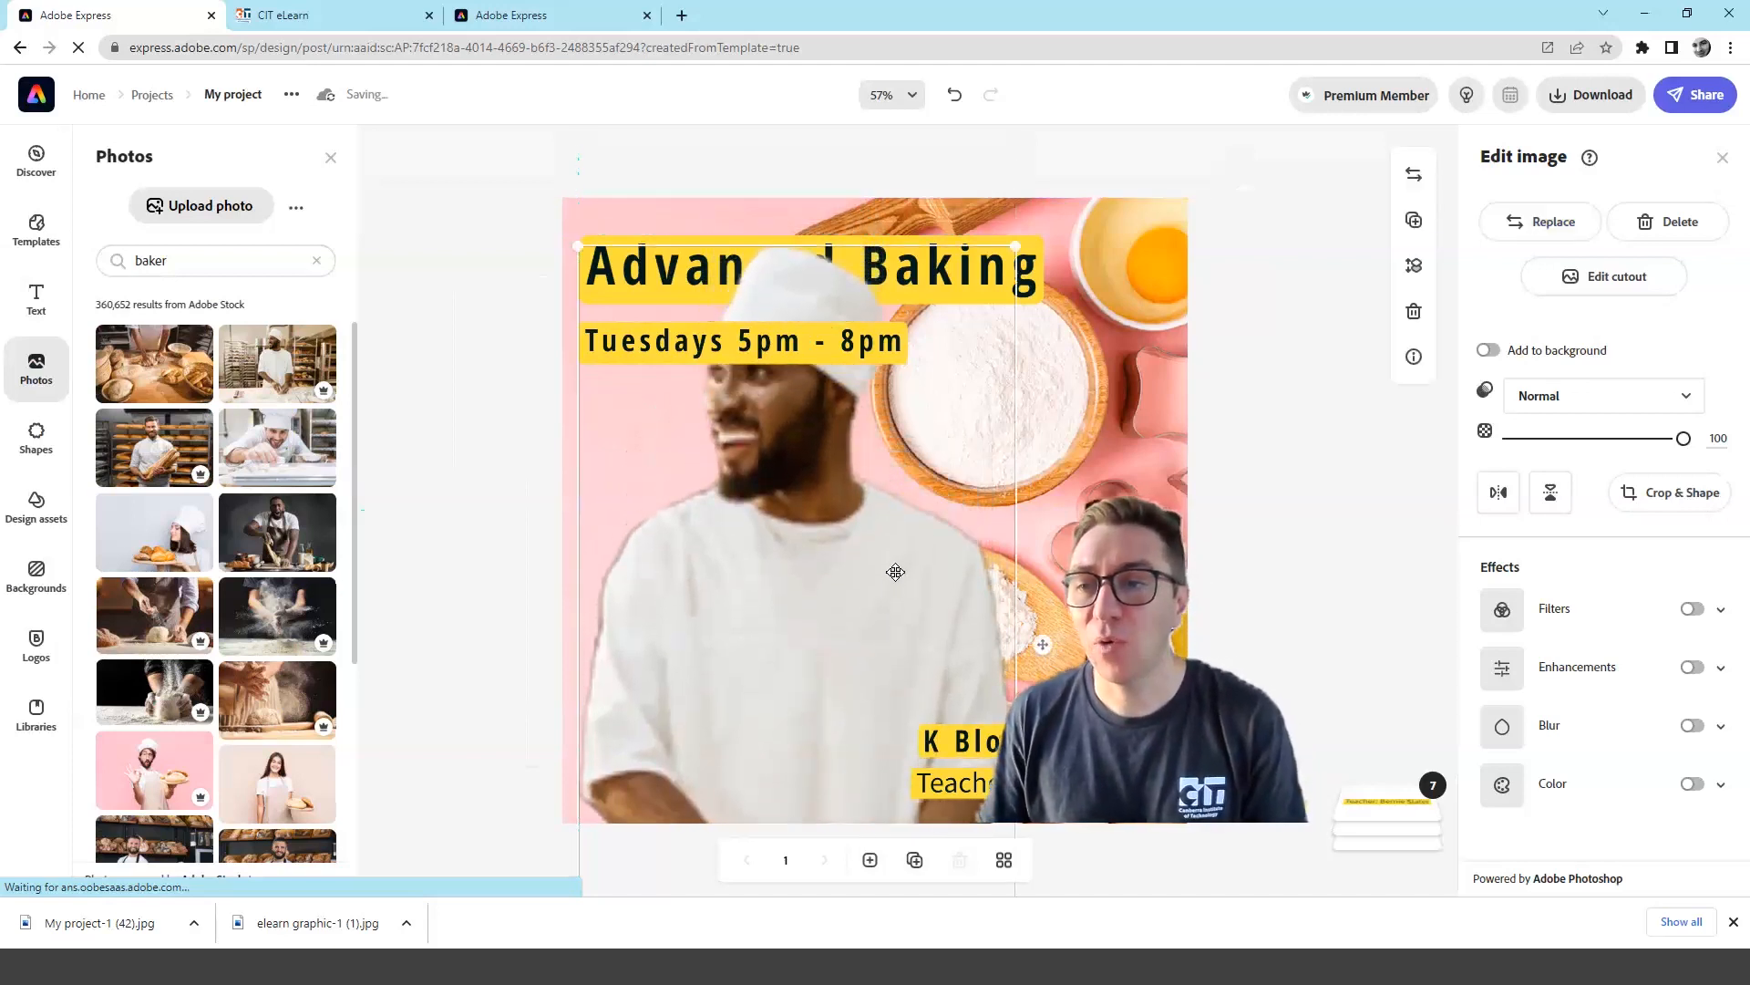
{"action": "left_click_drag", "start_coordinate": [720, 573], "coordinate": [726, 590]}
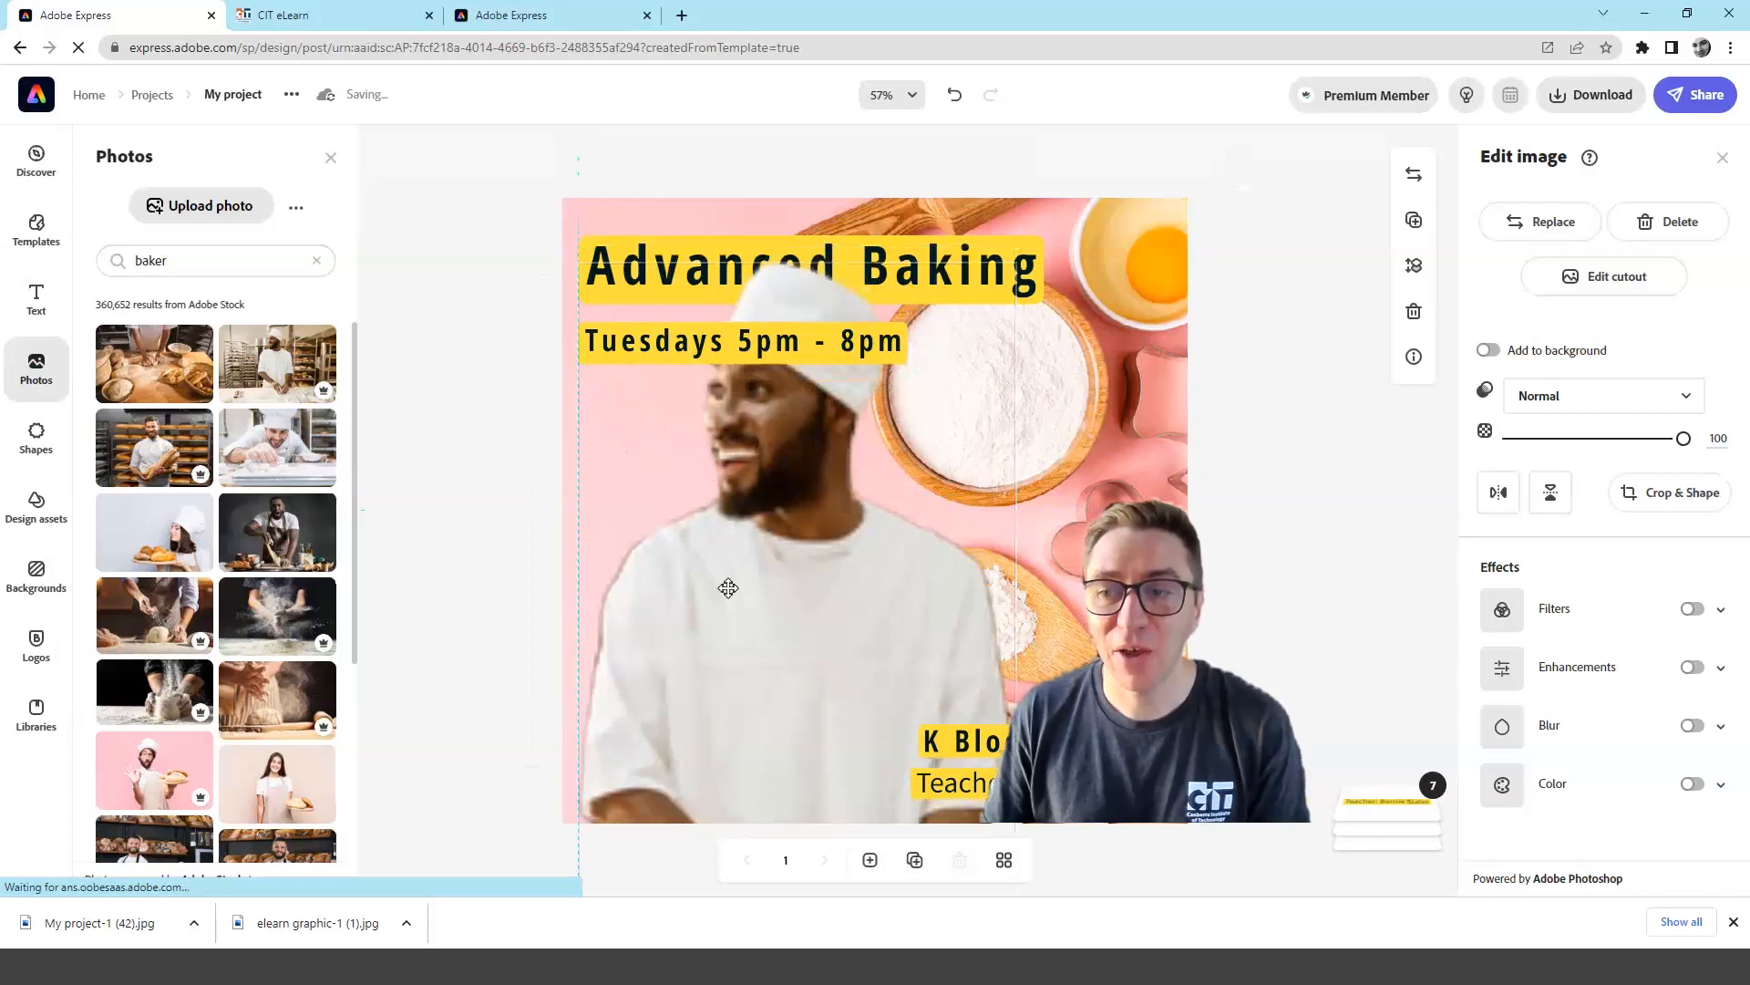
Clear the baker photo's cutout, remove its background again, check the Restore brush and accept the cutout
{"action": "left_click", "coordinate": [1621, 278]}
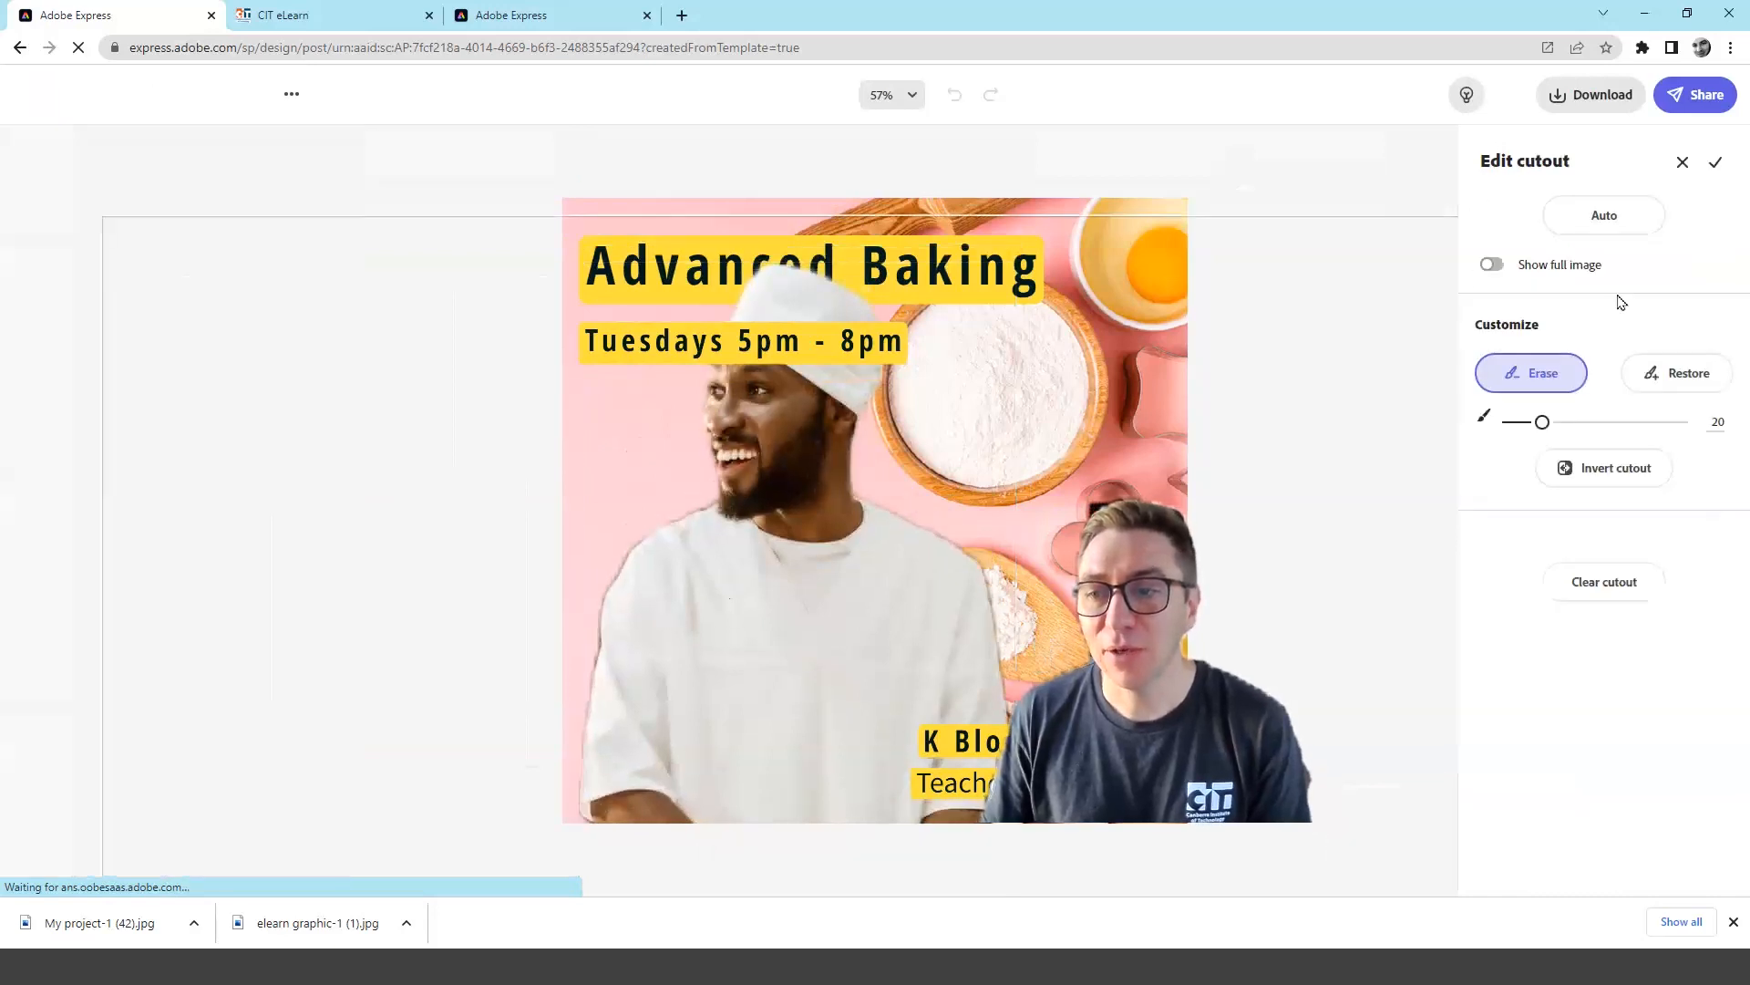
{"action": "left_click", "coordinate": [1611, 585]}
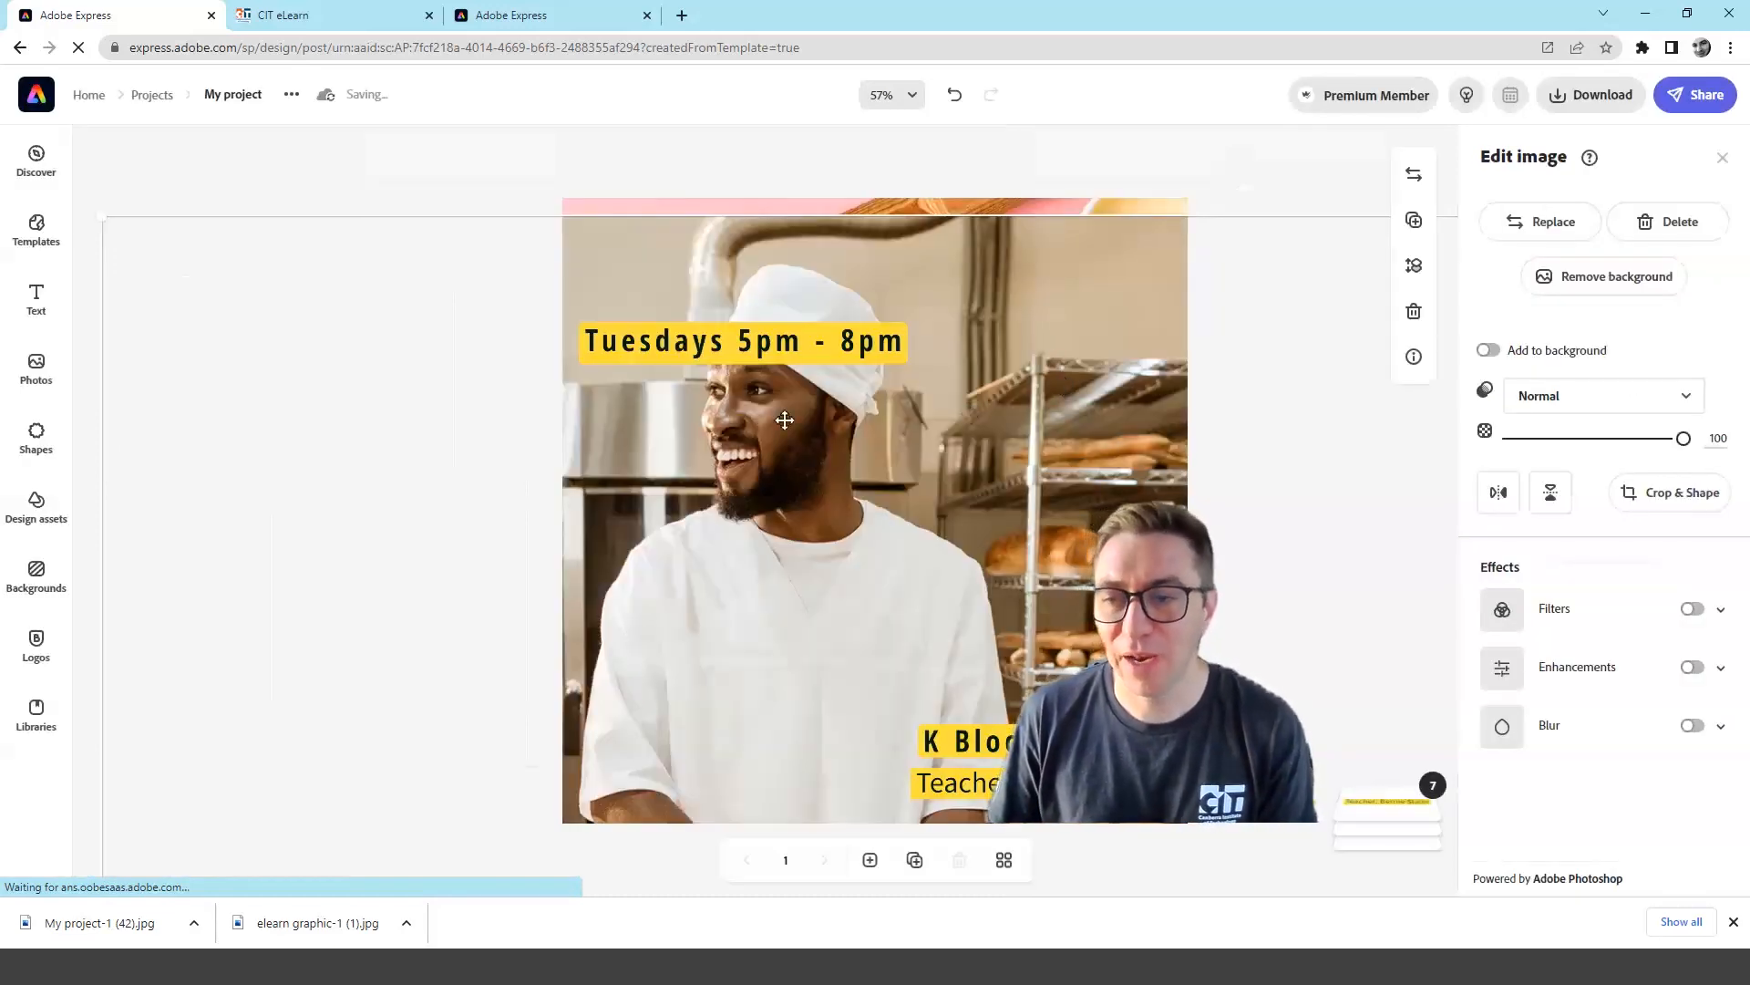
{"action": "left_click", "coordinate": [1602, 282]}
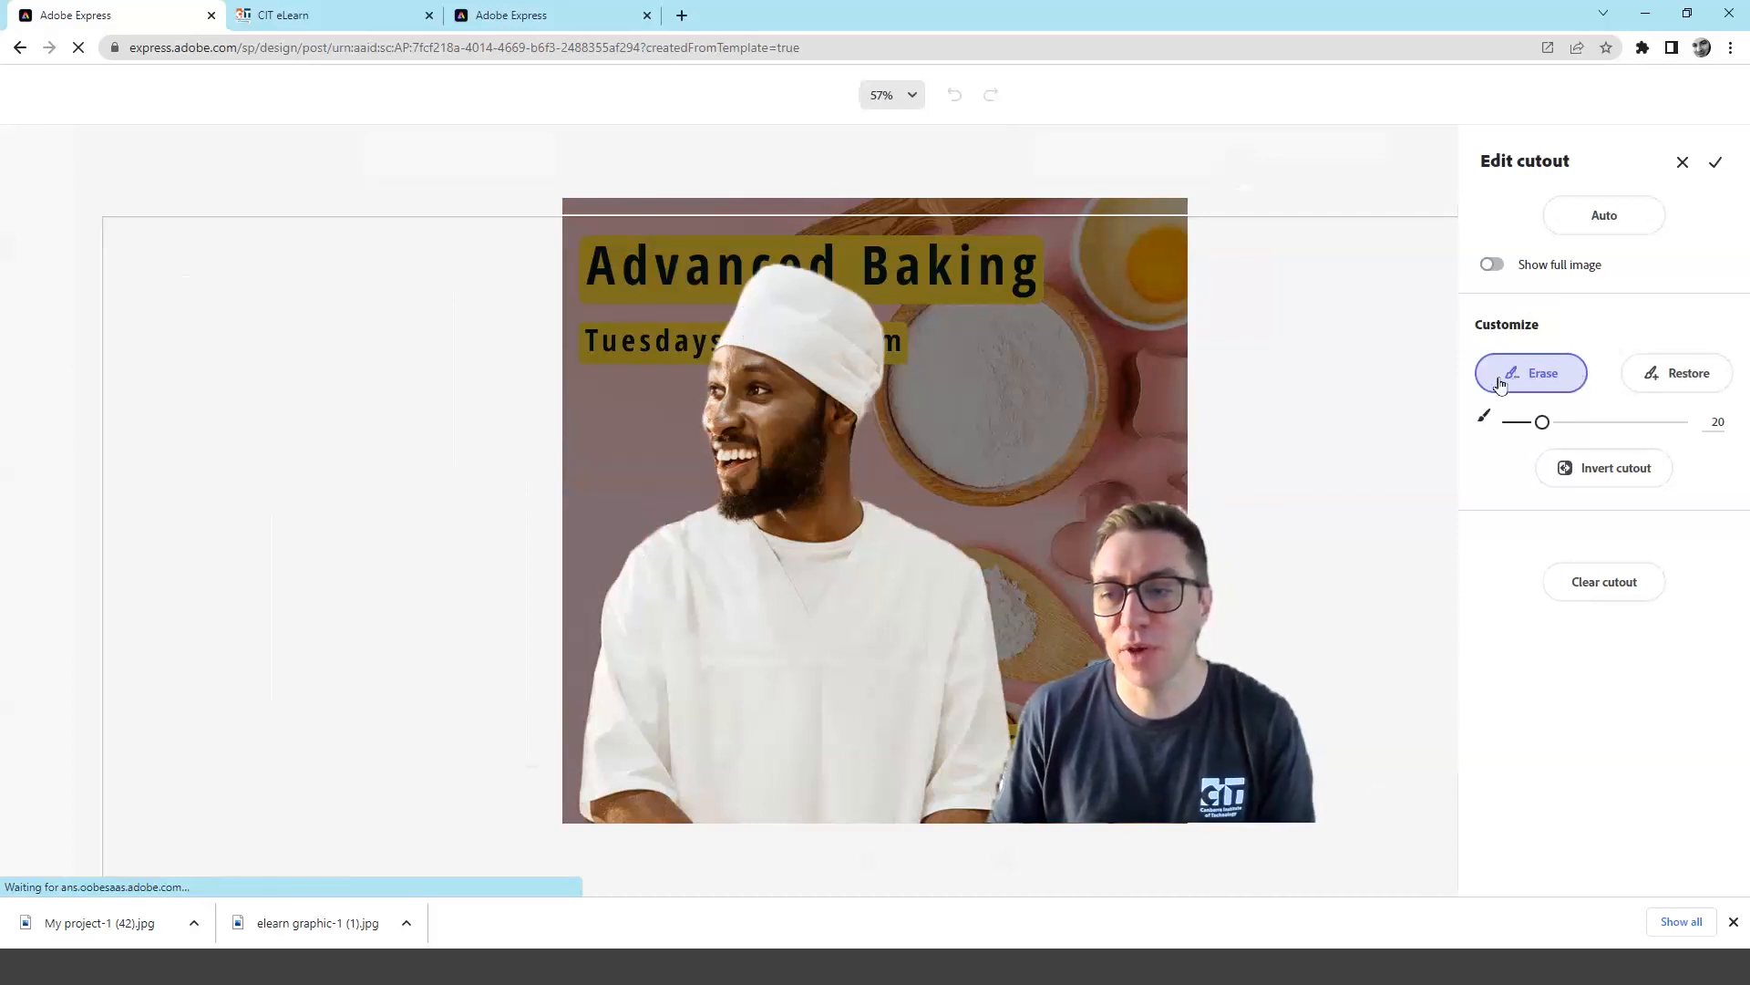
{"action": "left_click", "coordinate": [1694, 392]}
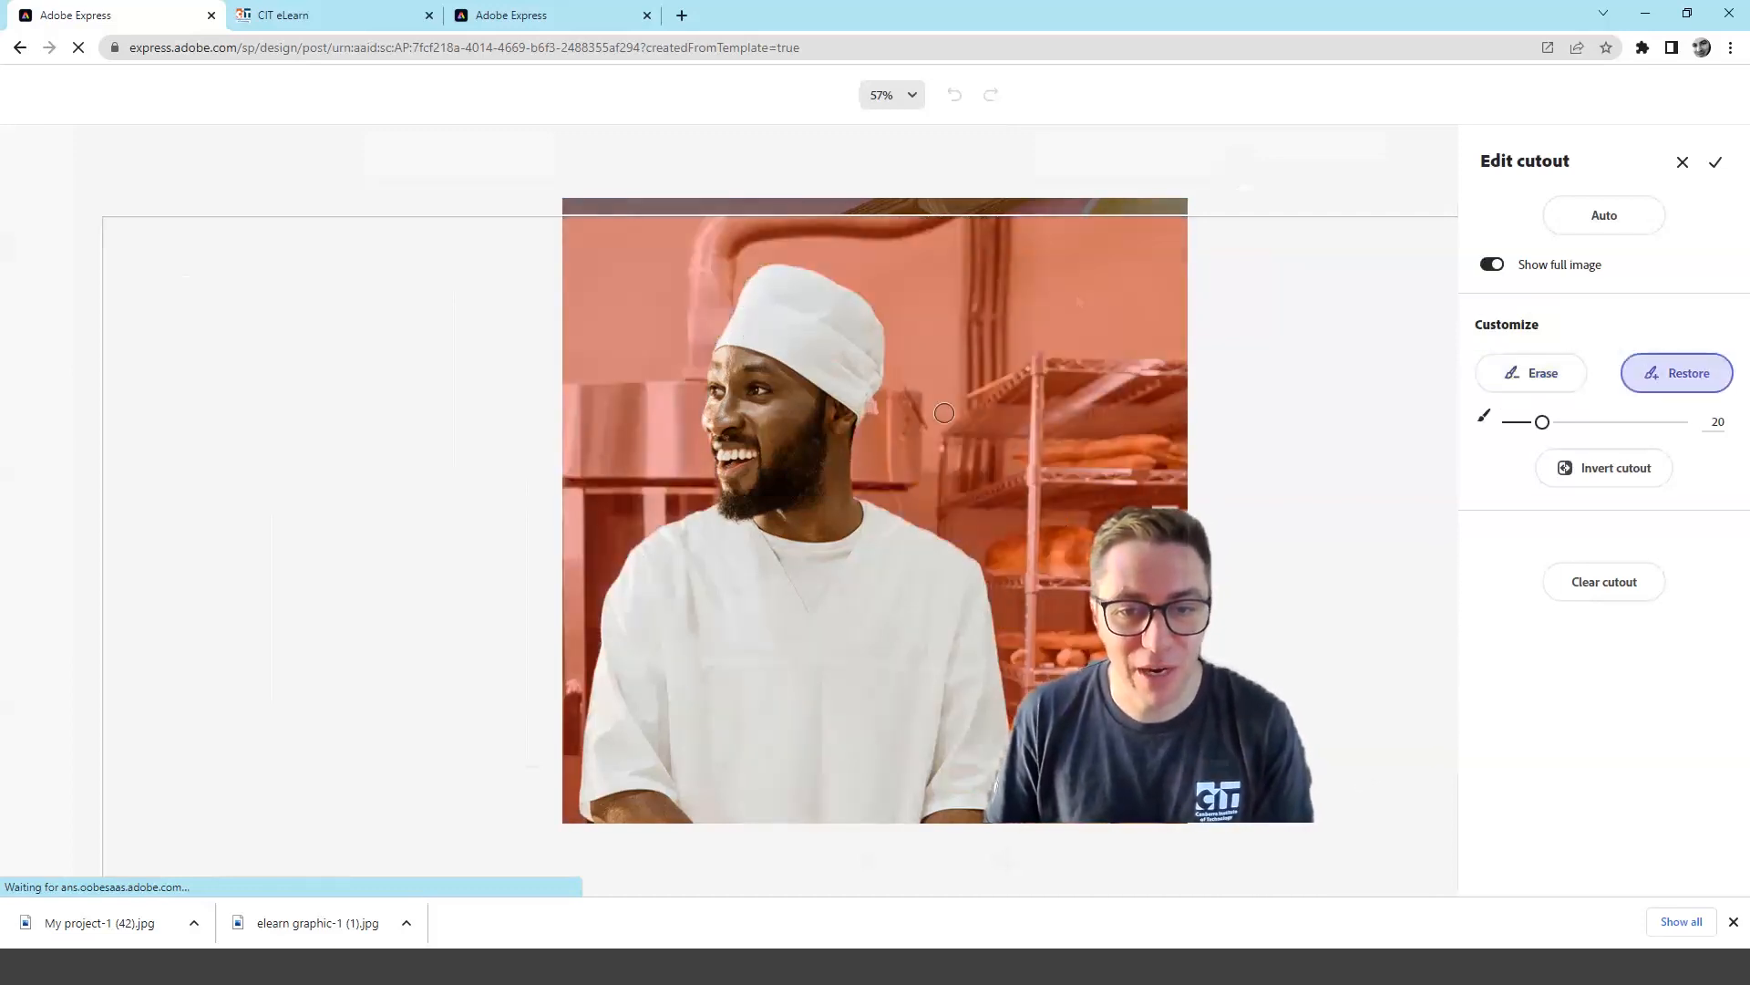
{"action": "left_click", "coordinate": [1716, 162]}
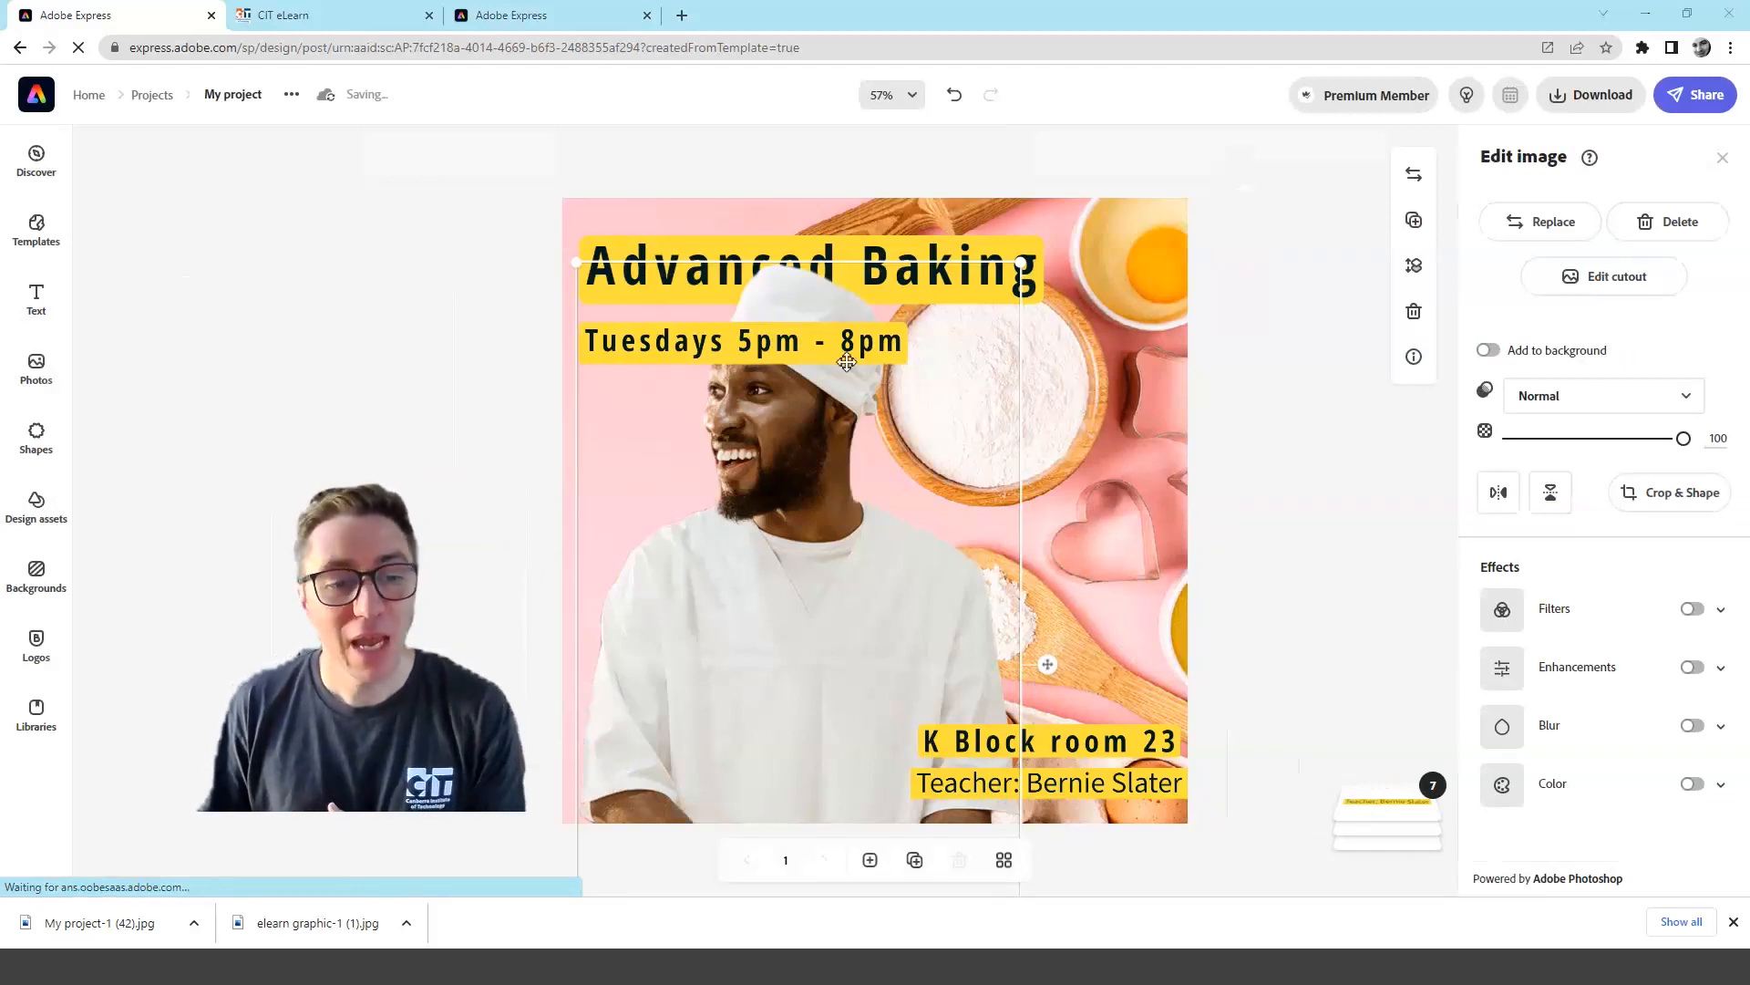
Reorder the layers so the baker image sits beneath all the text layers and directly above the background photo
{"action": "left_click", "coordinate": [1392, 816]}
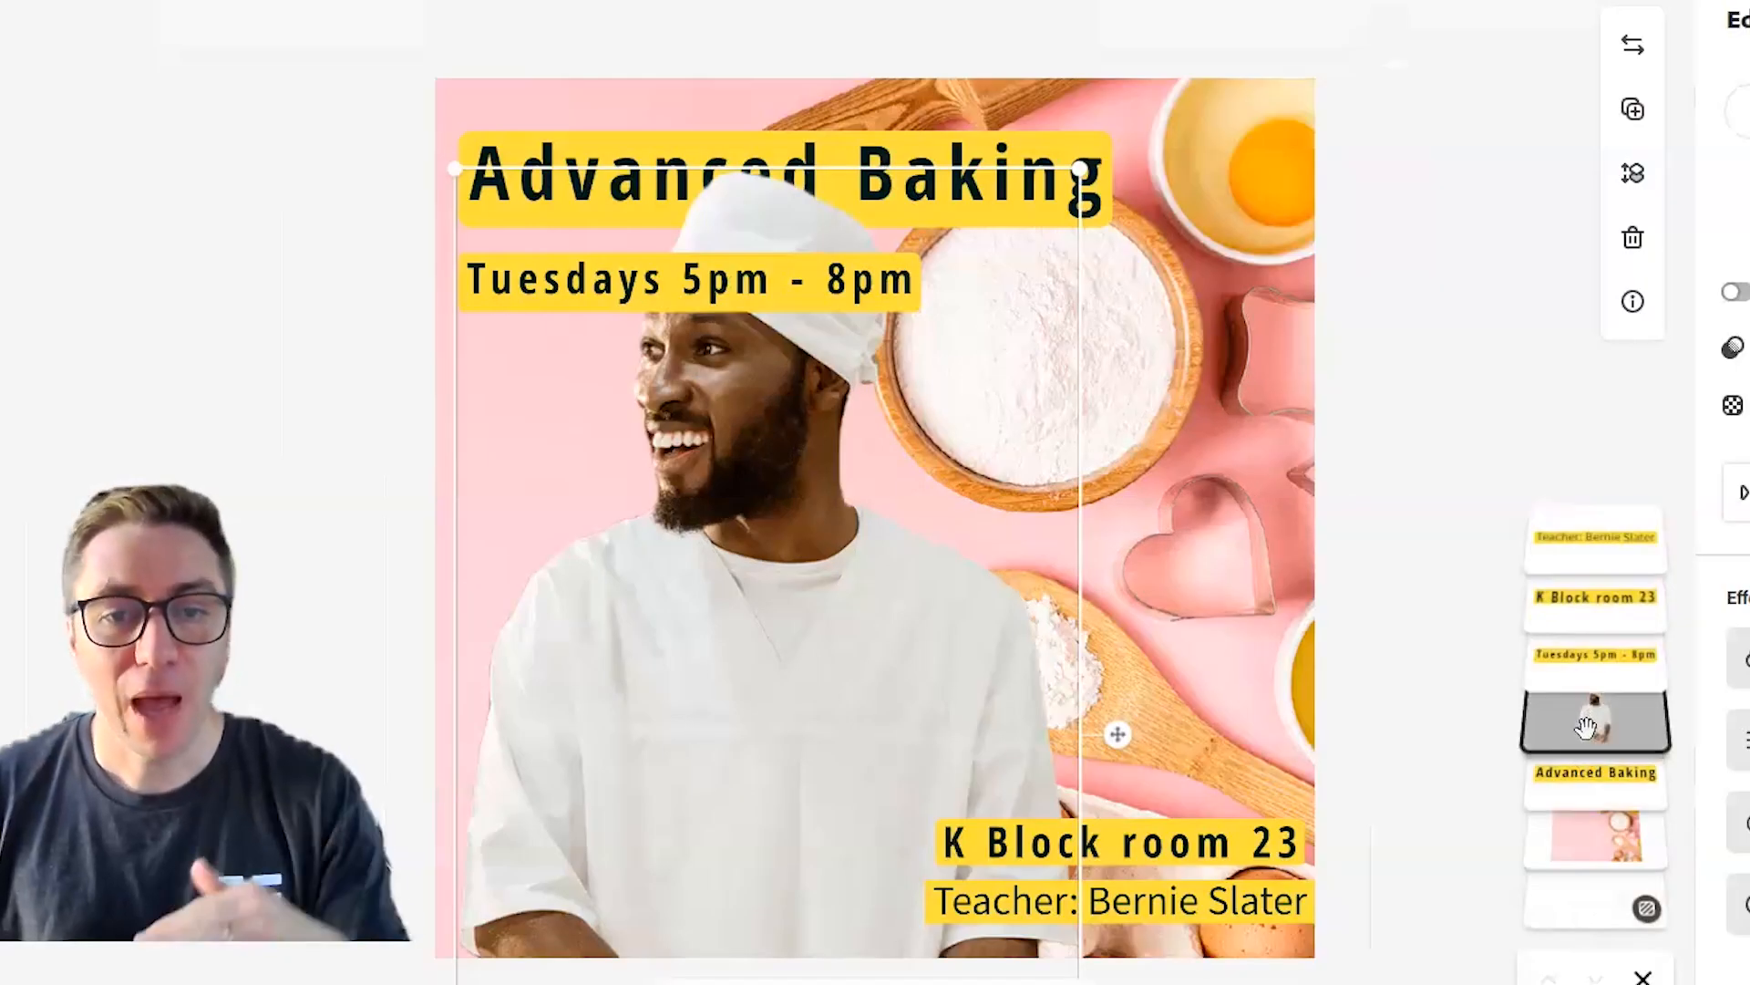
{"action": "left_click_drag", "start_coordinate": [1587, 725], "coordinate": [1587, 518]}
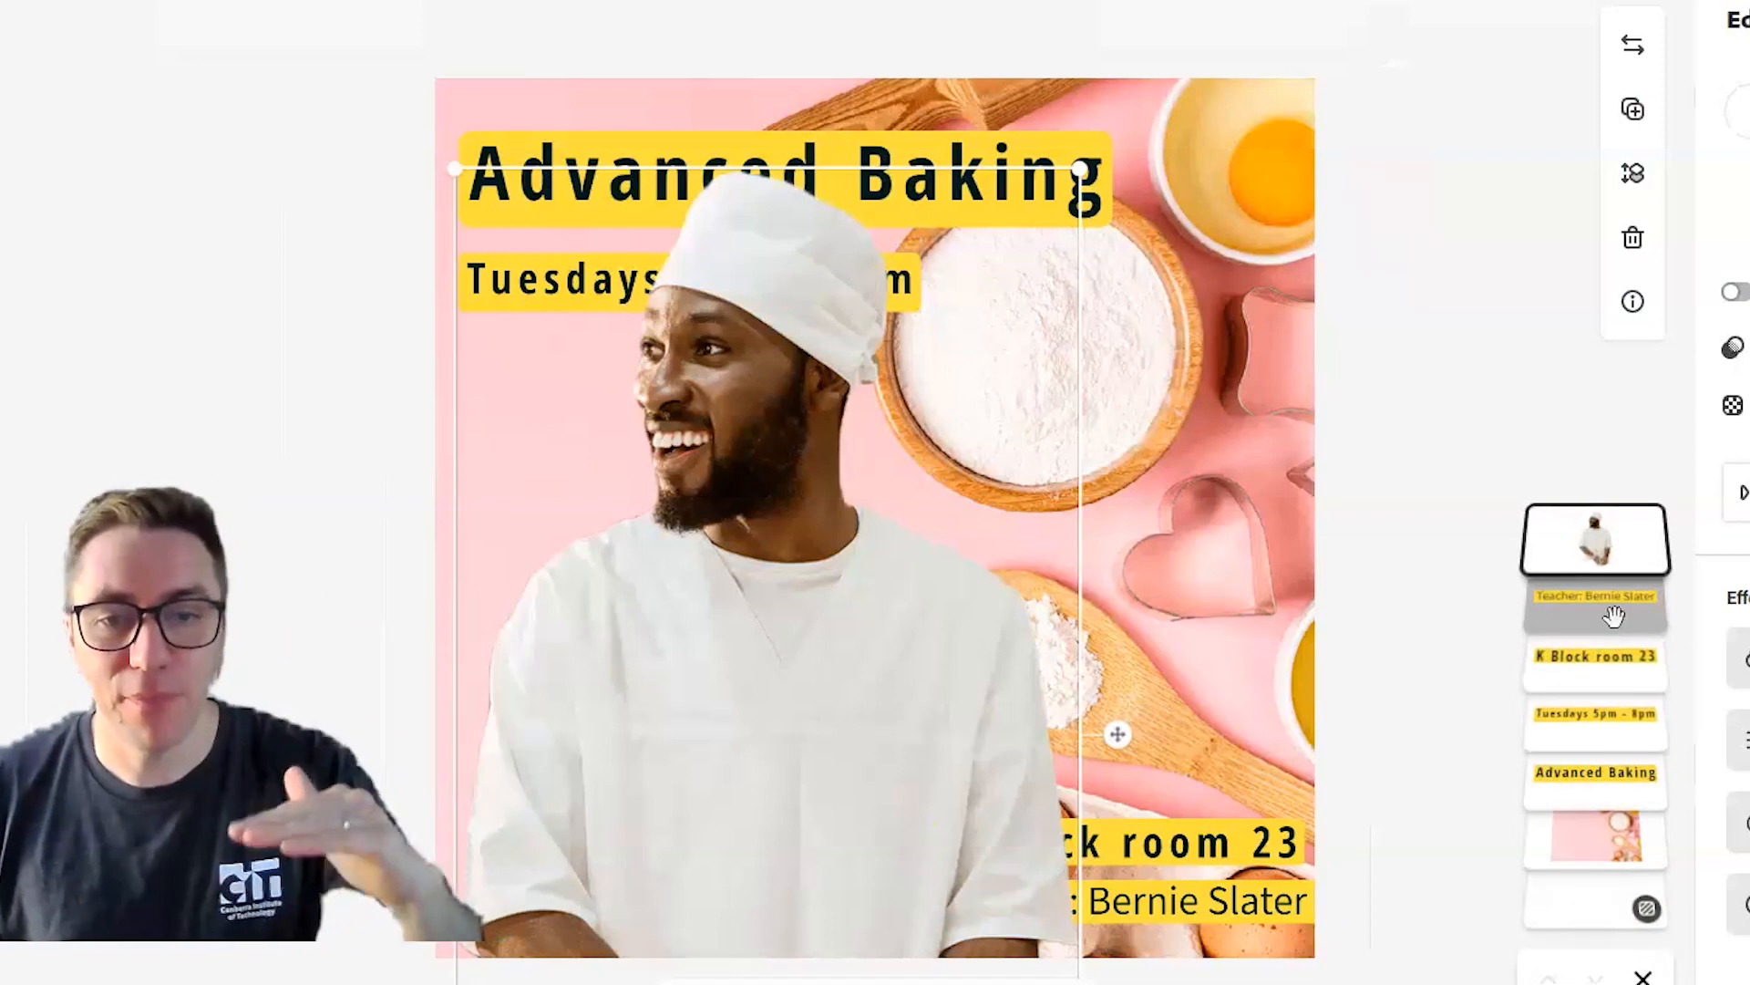
{"action": "left_click_drag", "start_coordinate": [1614, 617], "coordinate": [1615, 509]}
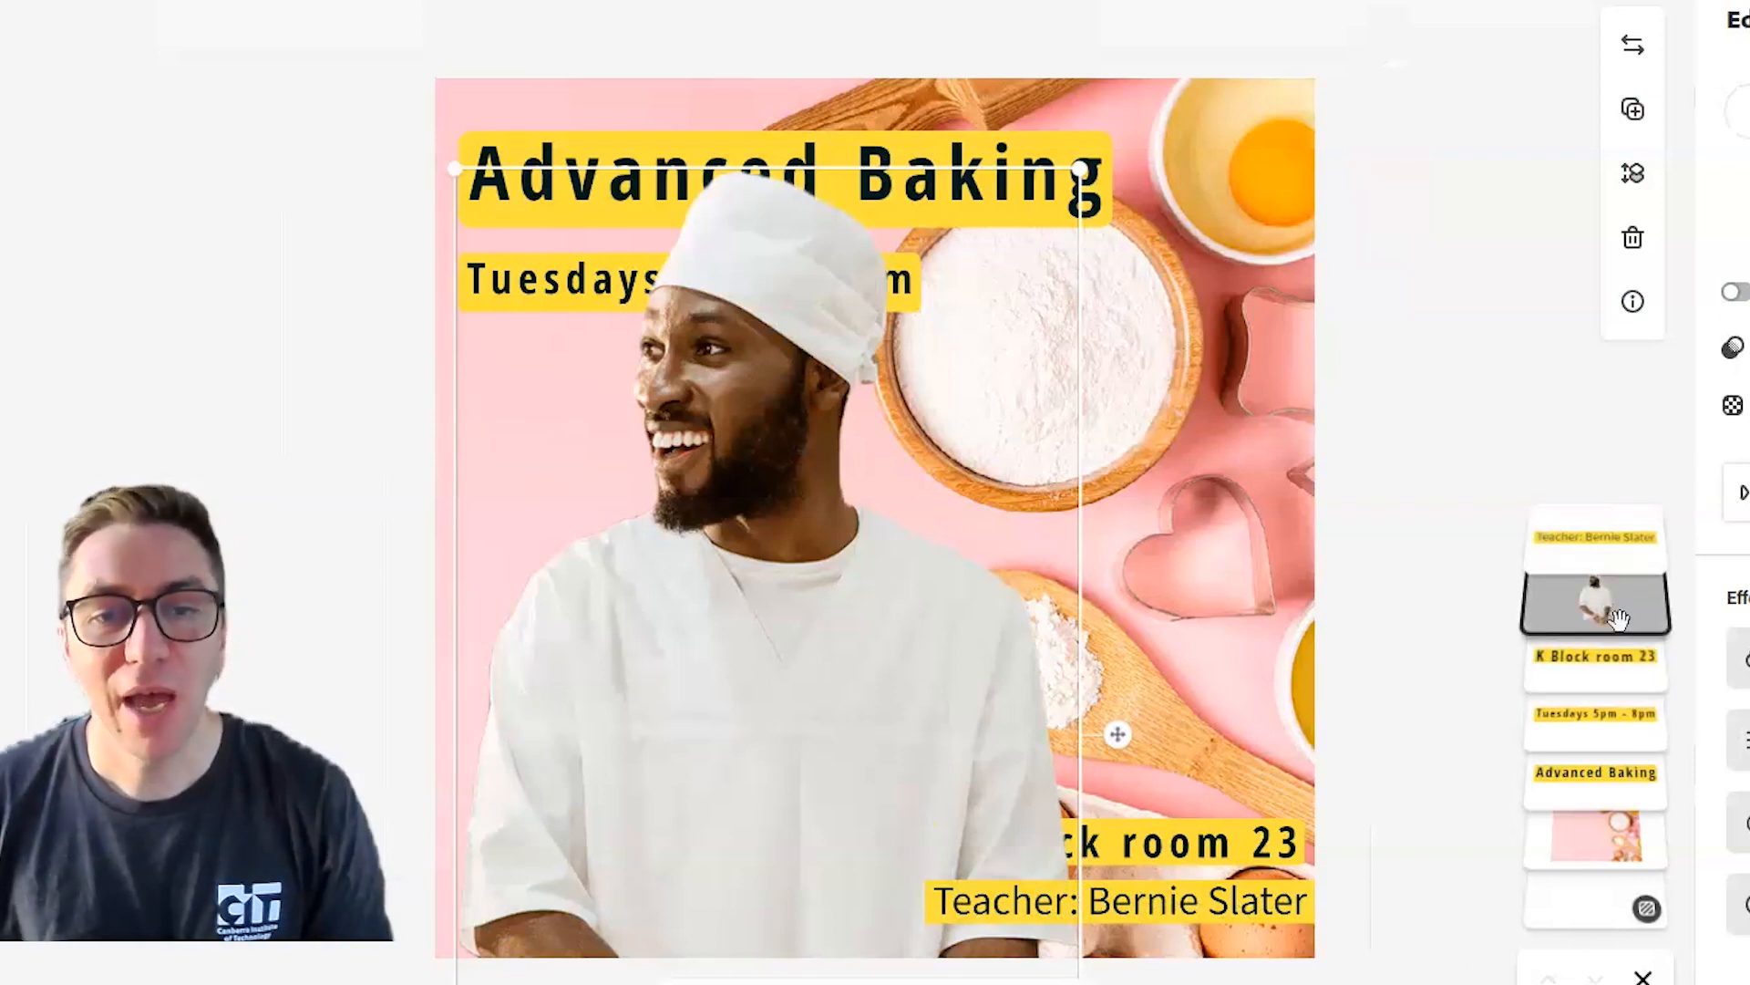
{"action": "left_click_drag", "start_coordinate": [1618, 620], "coordinate": [1605, 784]}
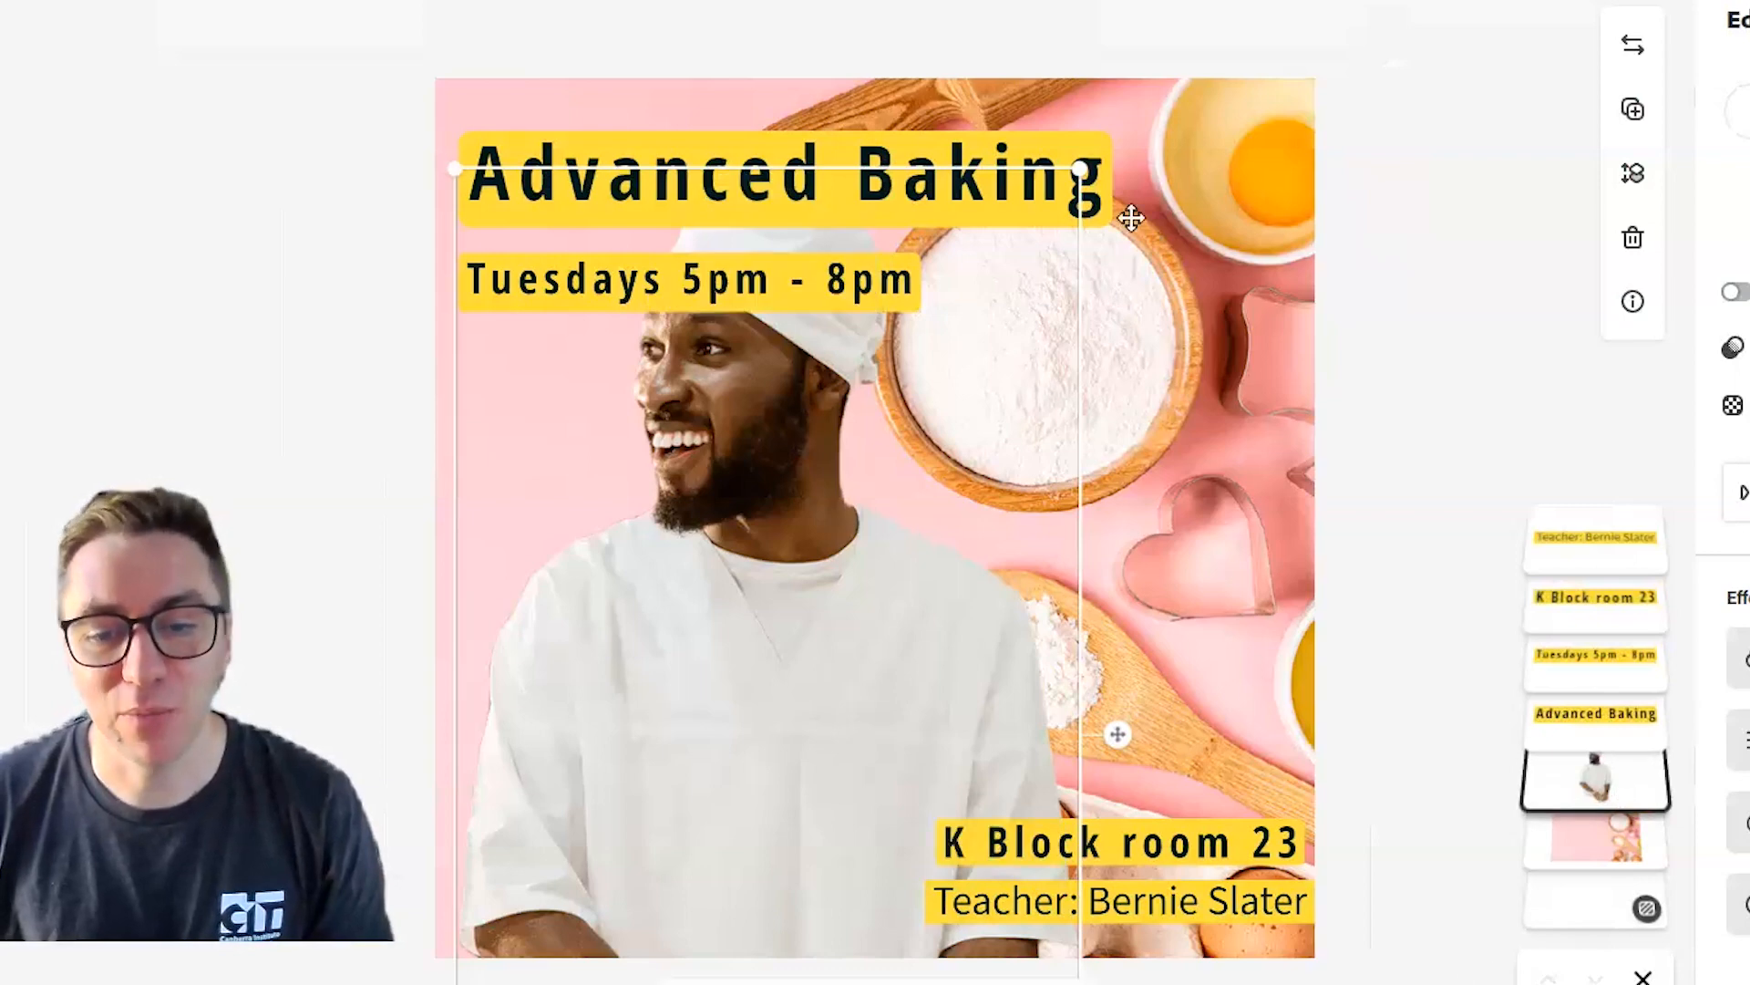
Scale down the baker cutout and place it in the graphic's lower-left area, below the class time text
{"action": "left_click_drag", "start_coordinate": [1078, 168], "coordinate": [952, 470]}
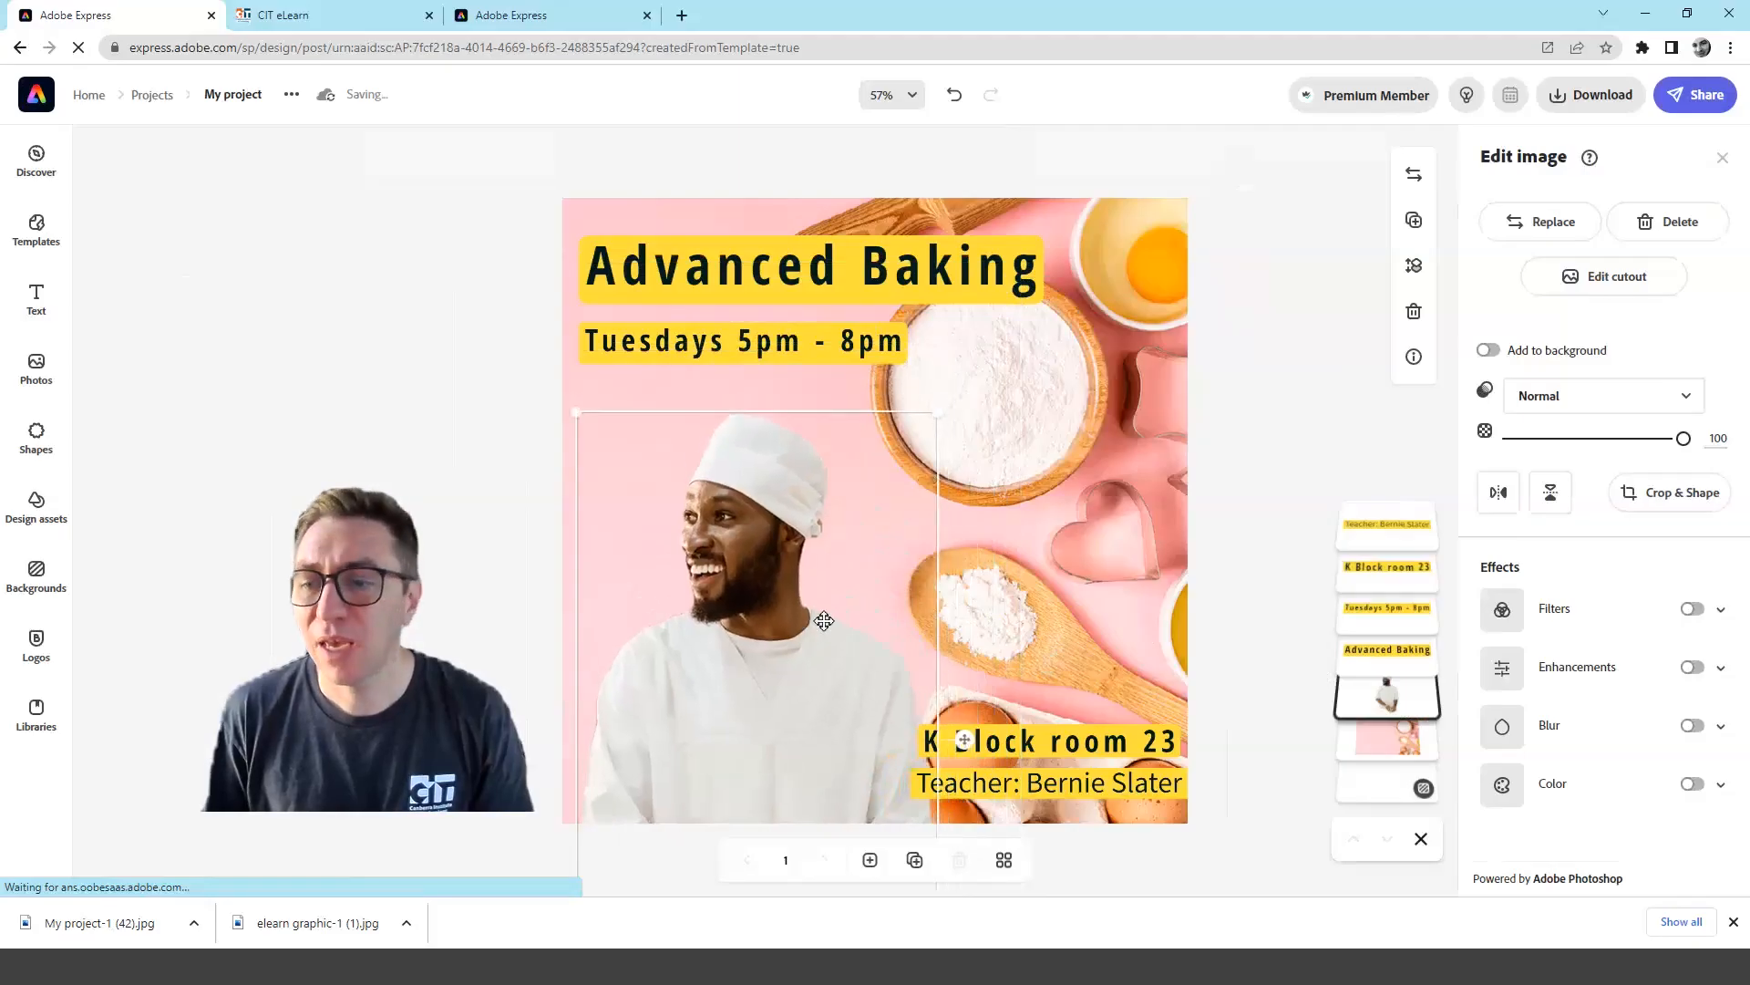
{"action": "left_click_drag", "start_coordinate": [824, 621], "coordinate": [835, 591]}
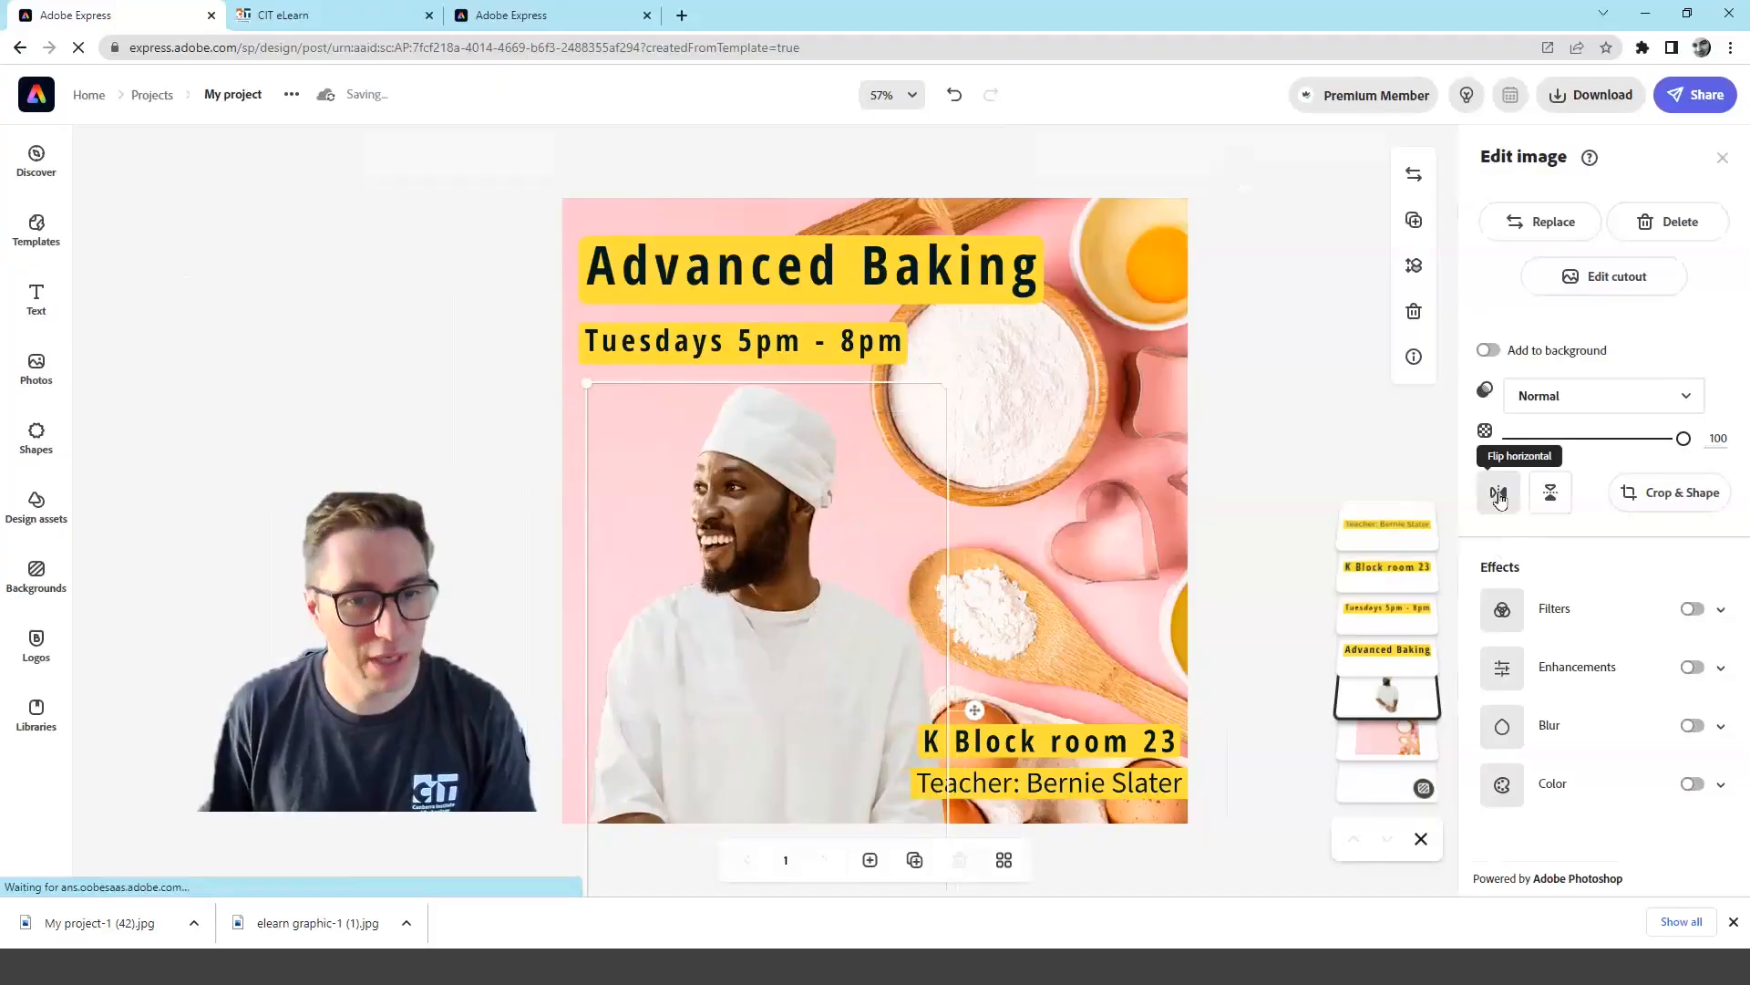
Flip the baker cutout horizontally, then shift it towards the graphic's left edge and enlarge it slightly
{"action": "left_click", "coordinate": [1349, 509]}
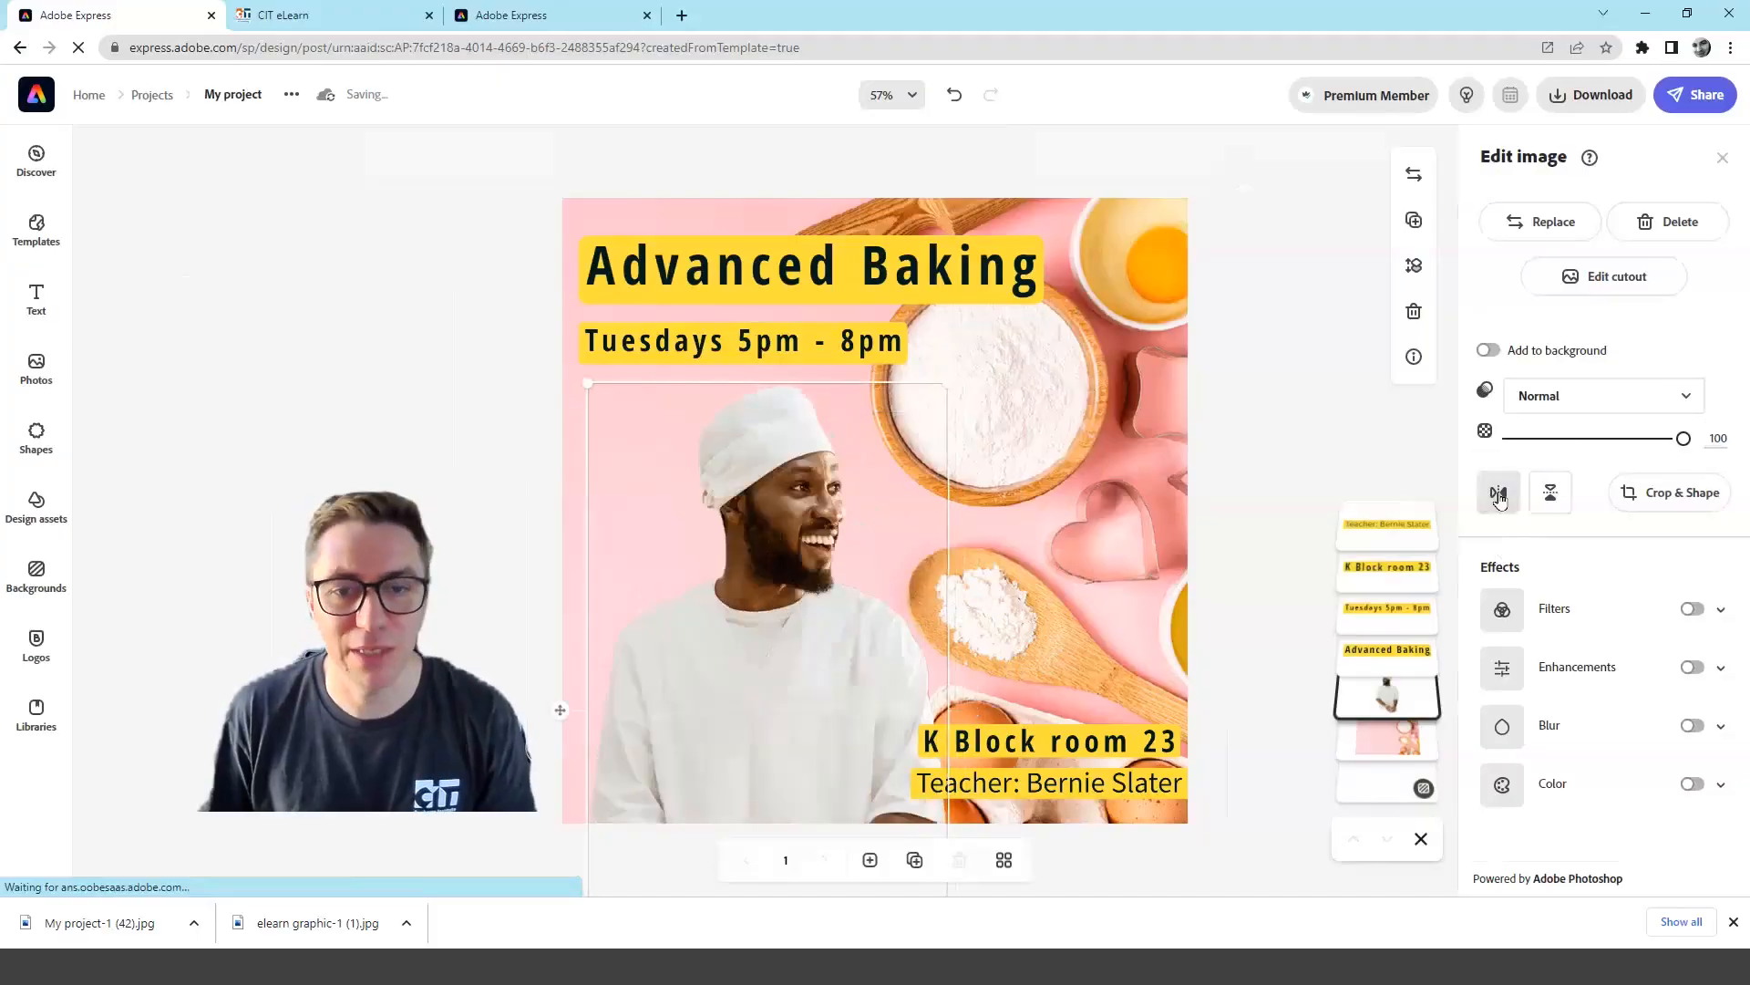
{"action": "left_click_drag", "start_coordinate": [828, 650], "coordinate": [817, 650]}
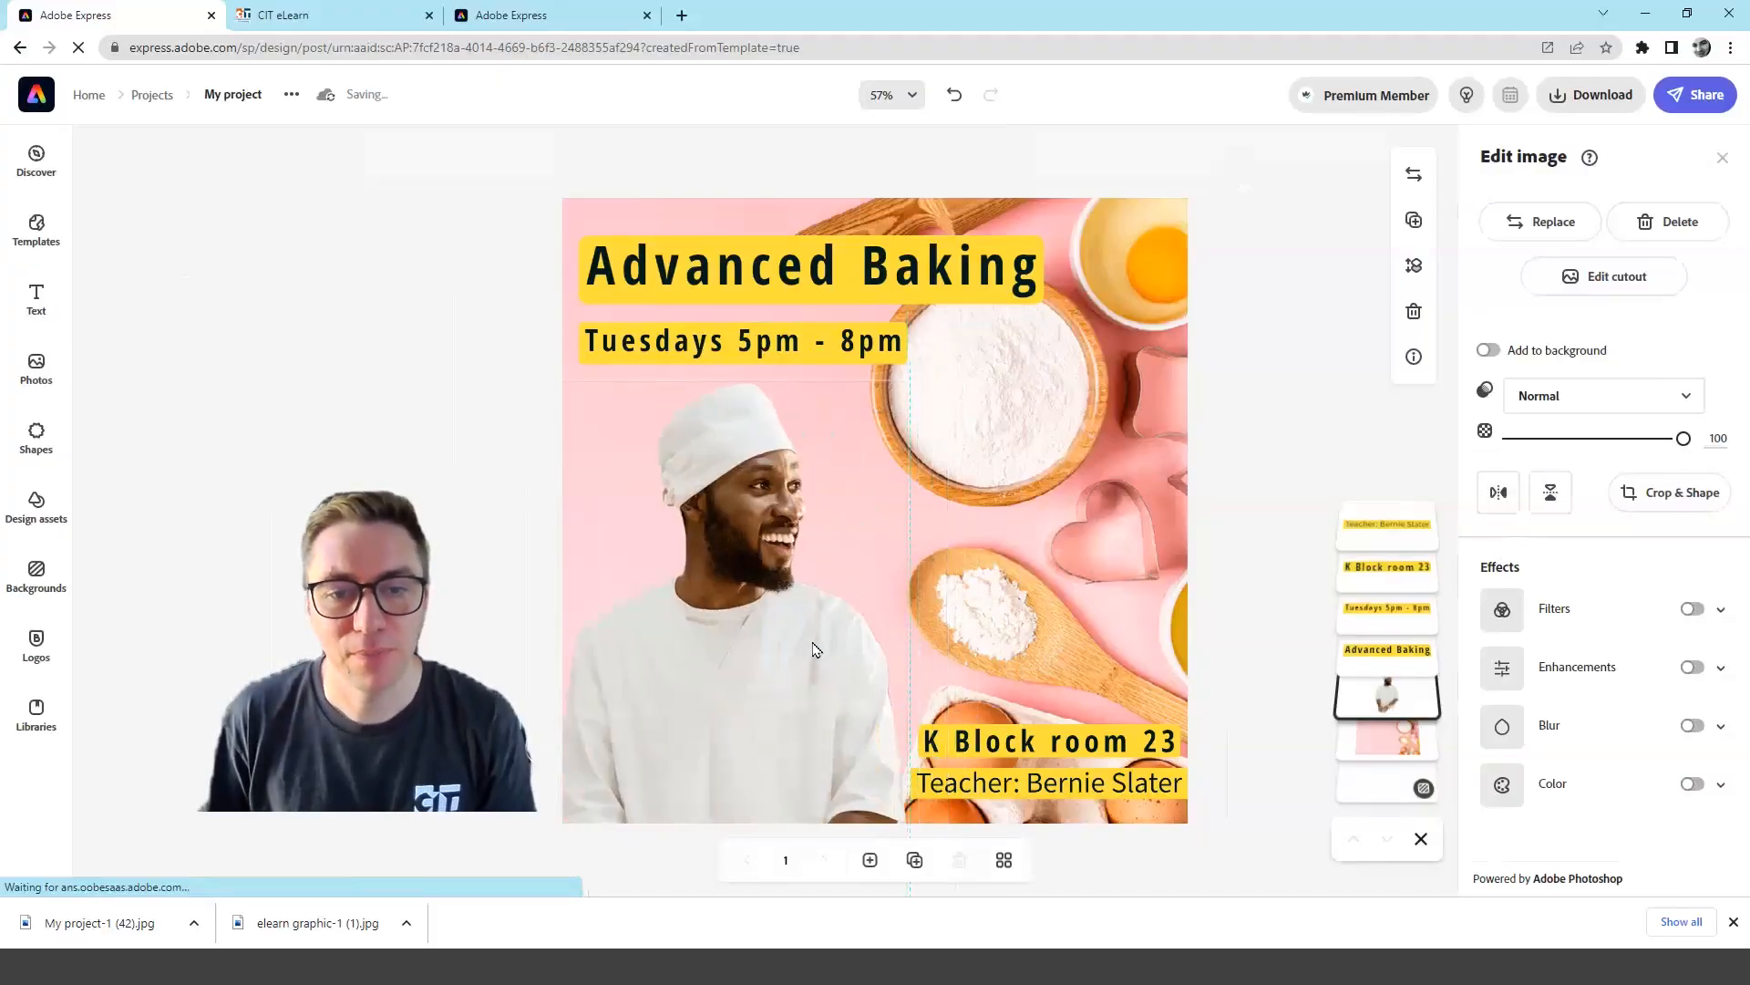
{"action": "left_click_drag", "start_coordinate": [915, 375], "coordinate": [938, 363]}
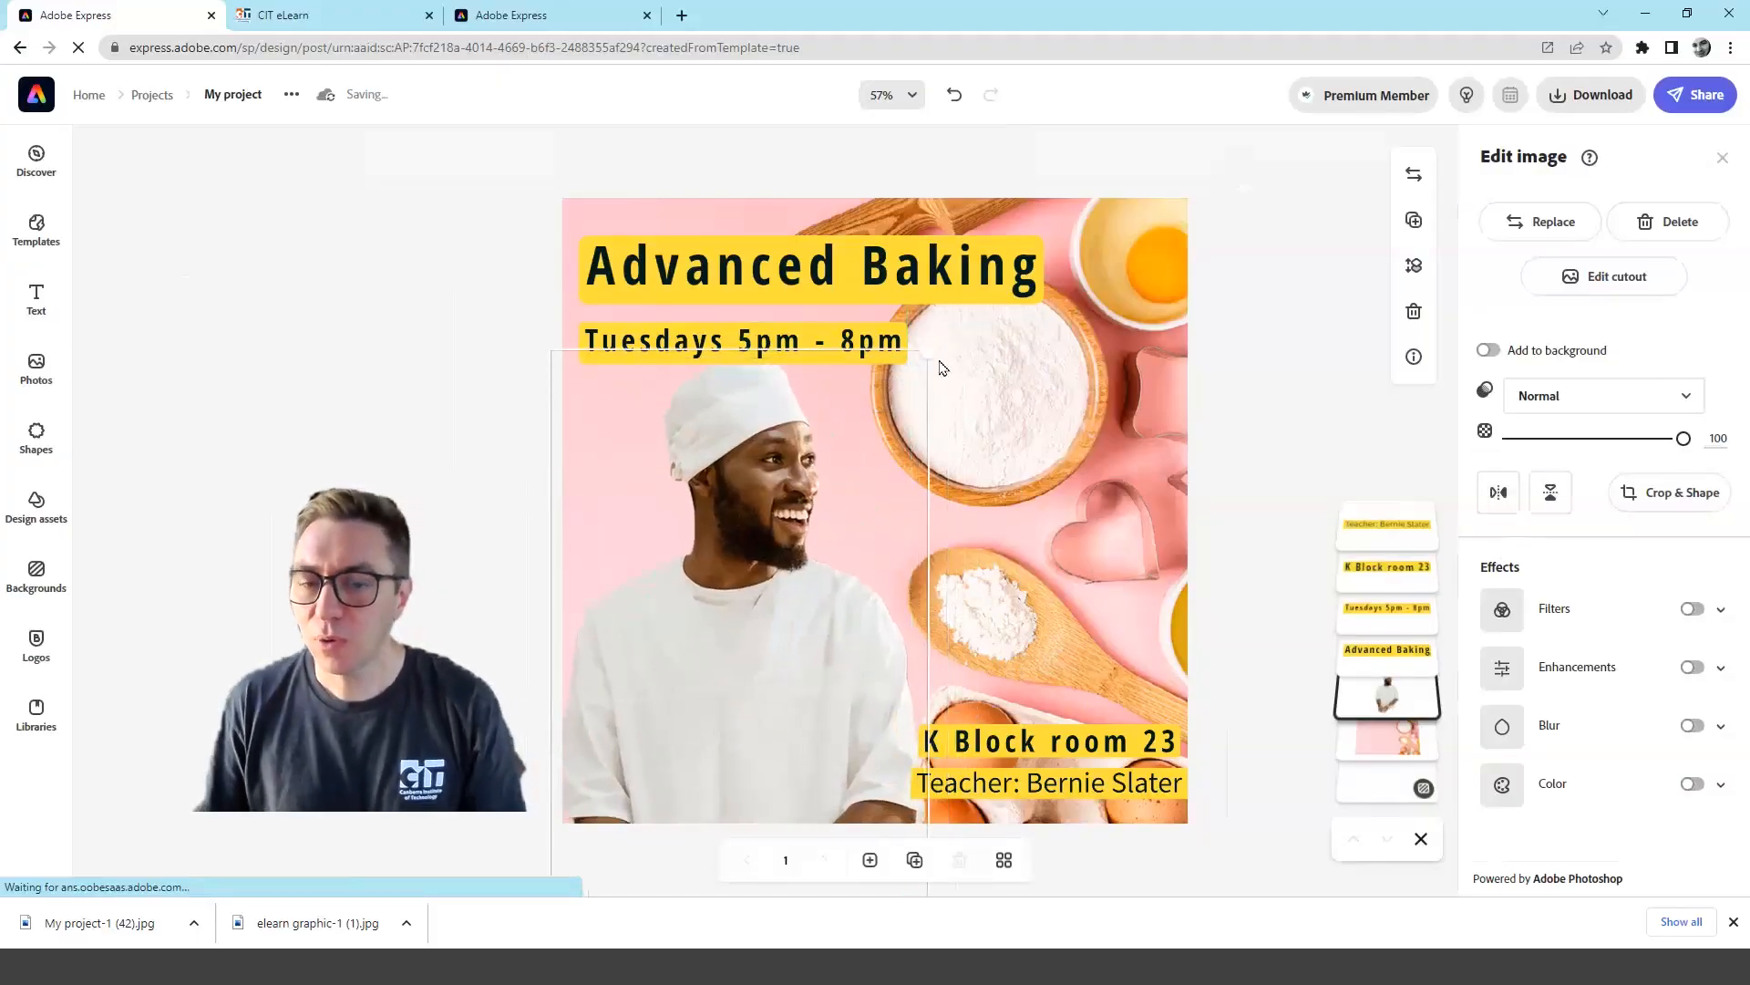
Recolour the highlight shape behind the "Advanced Baking" title with a darker pink sampled from the background photo
{"action": "left_click", "coordinate": [1387, 649]}
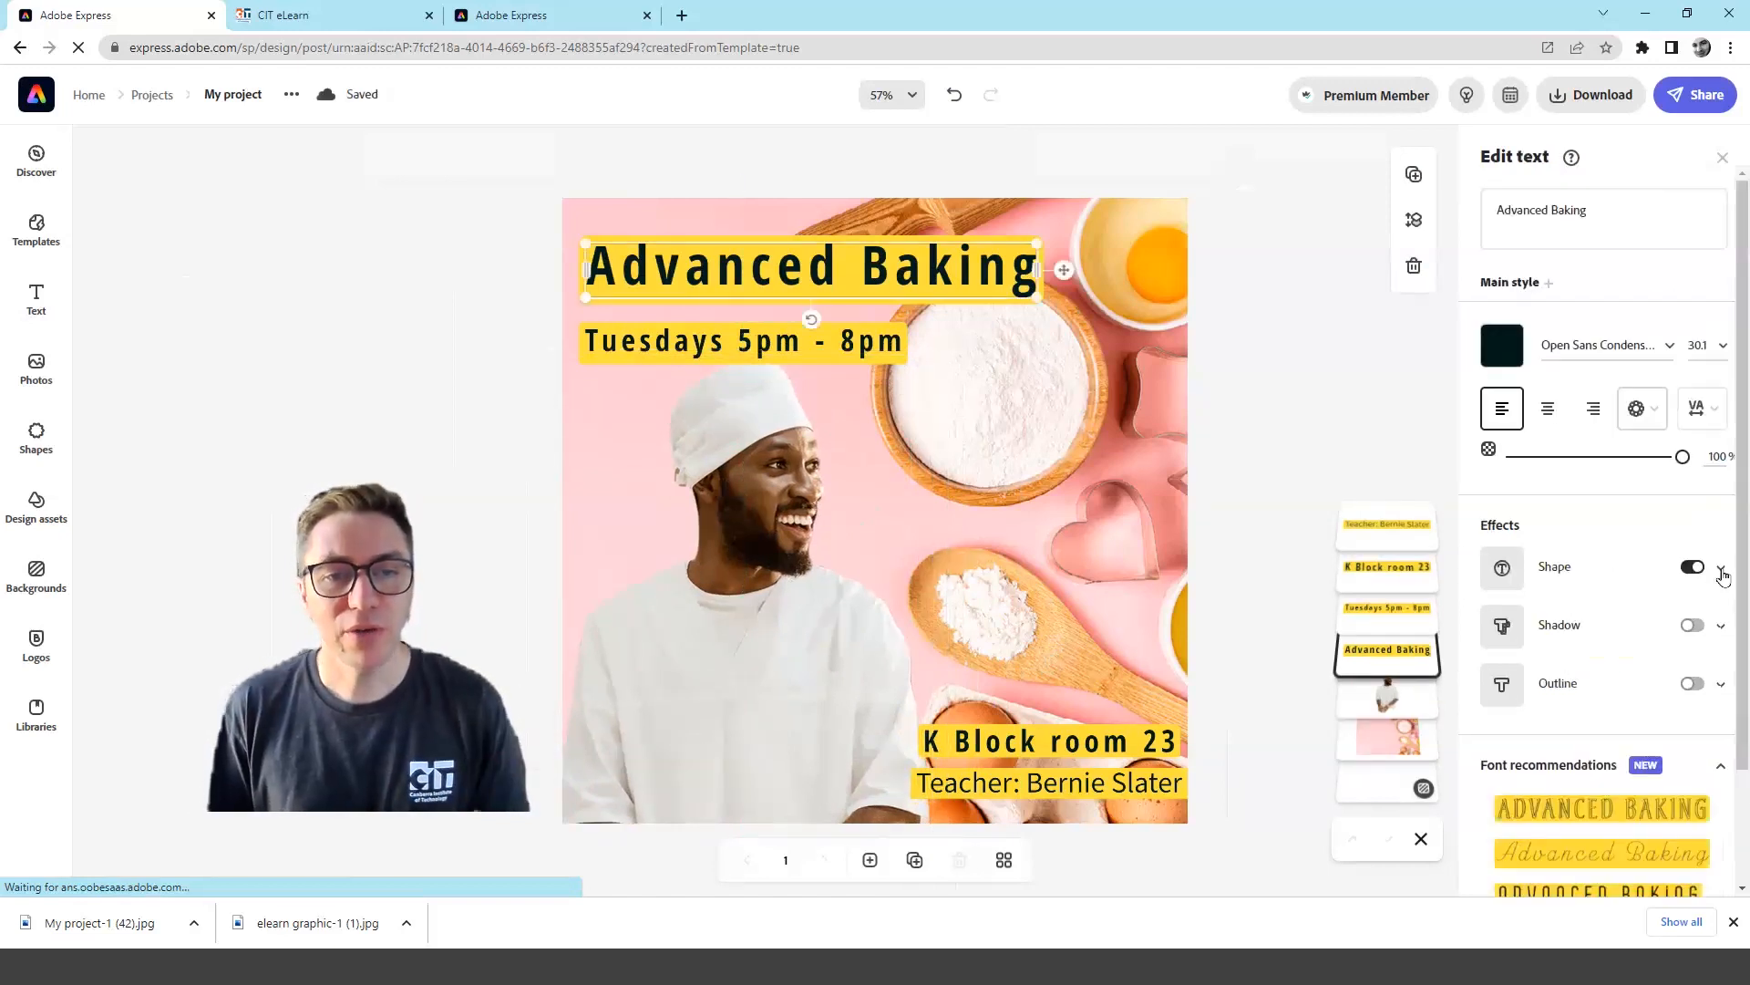
{"action": "left_click", "coordinate": [1721, 571]}
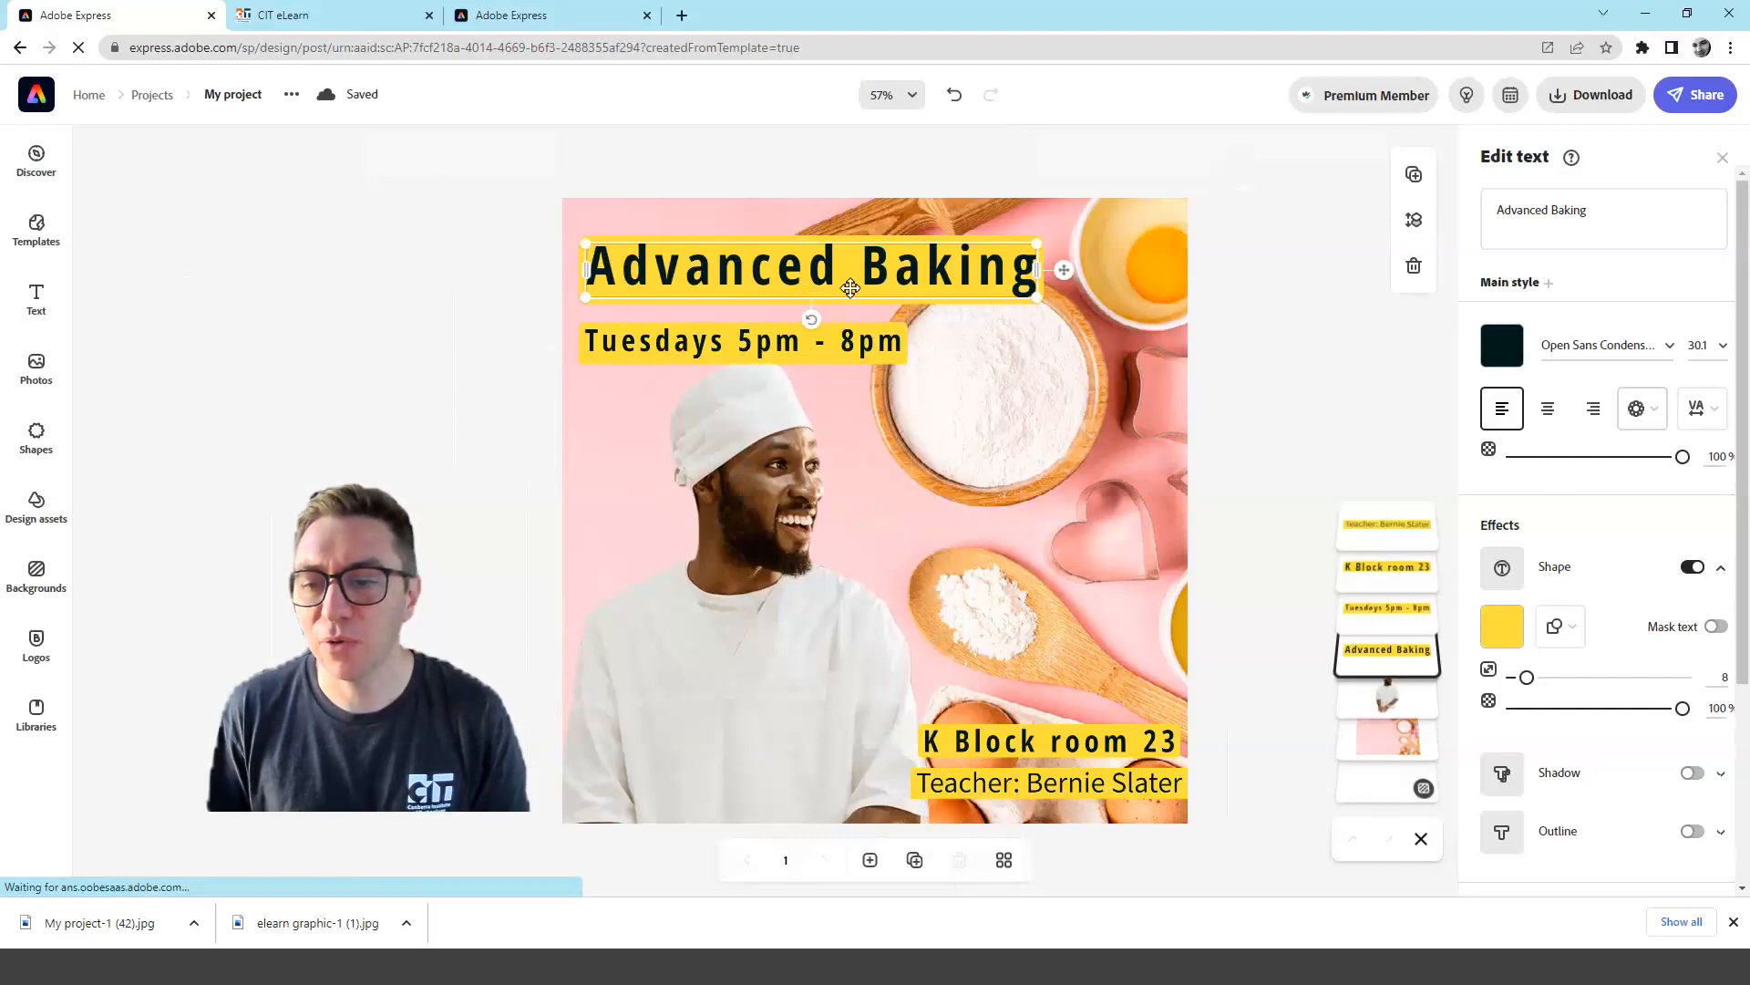
{"action": "left_click", "coordinate": [1504, 629]}
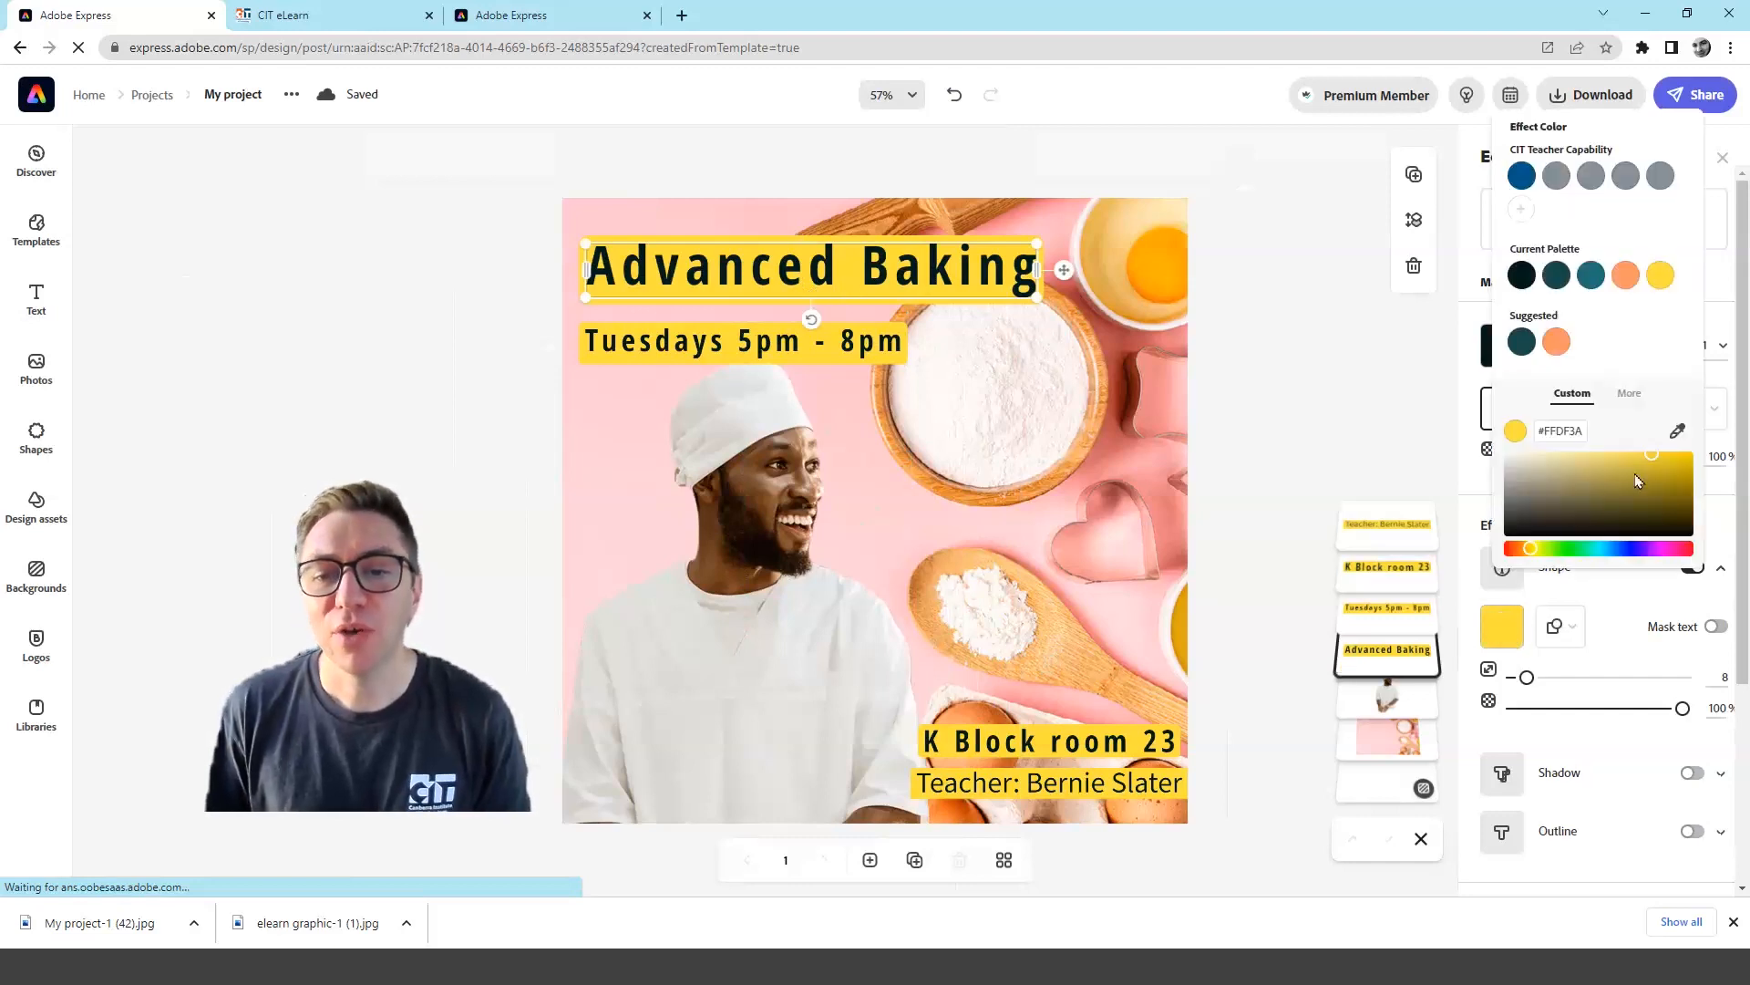
{"action": "left_click", "coordinate": [1678, 432]}
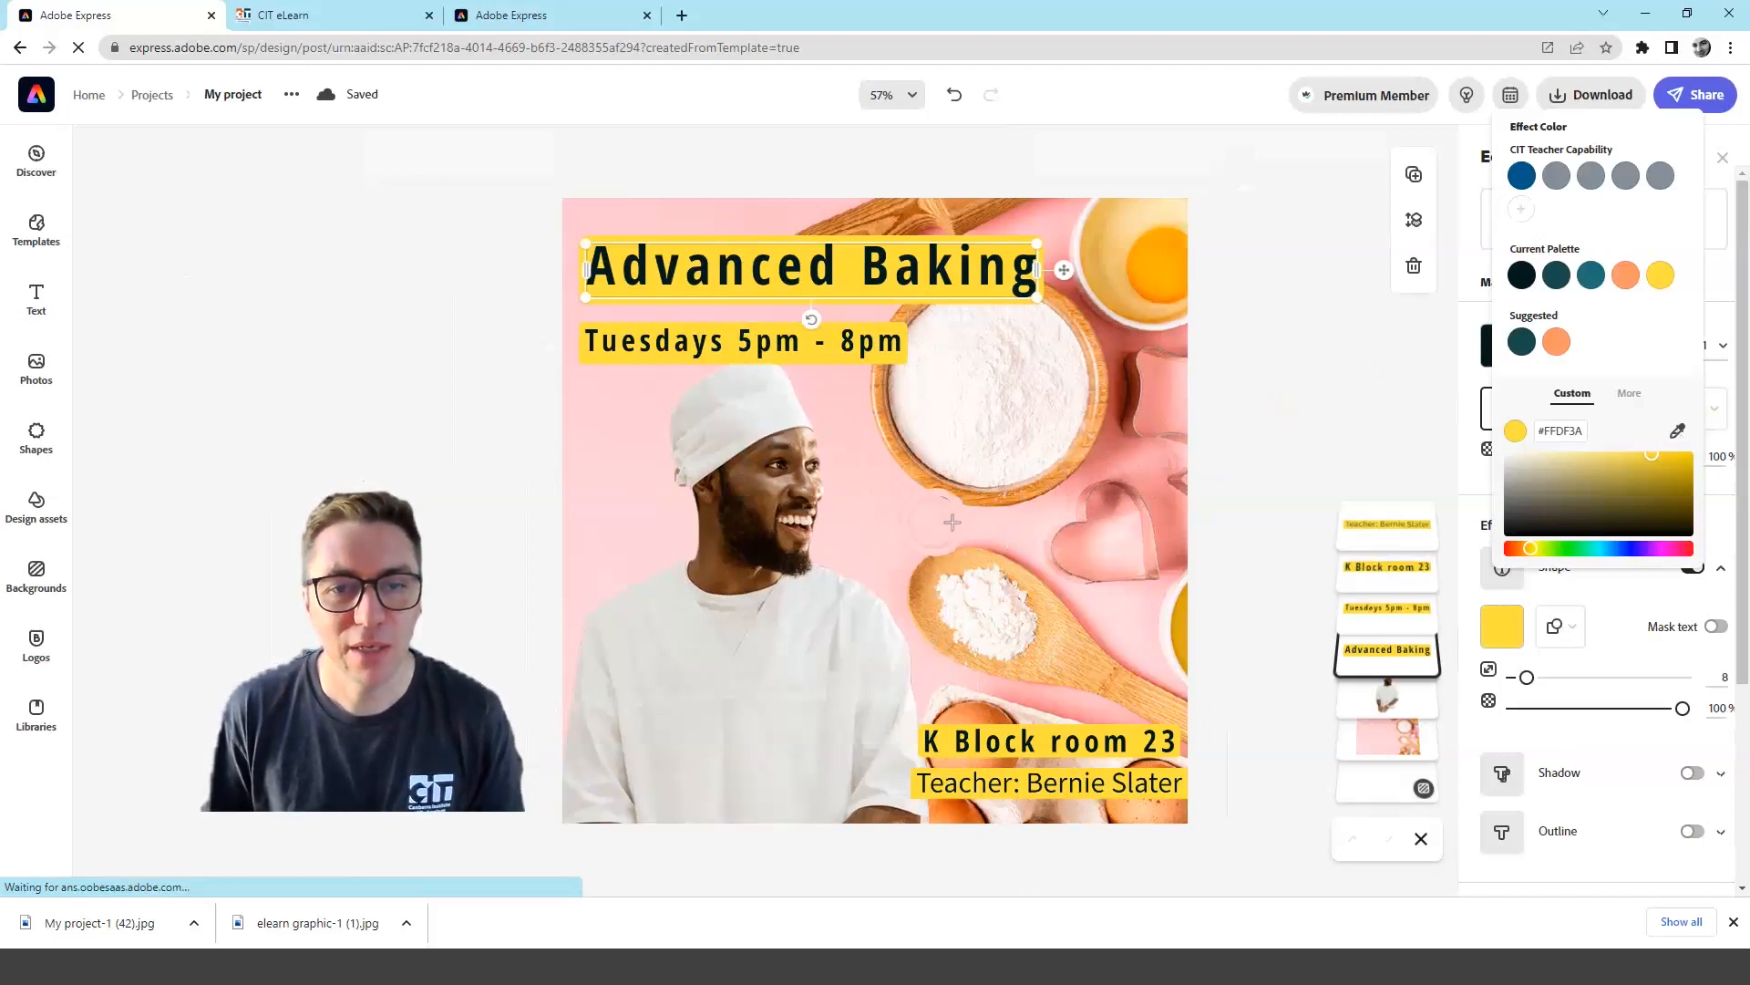
{"action": "left_click", "coordinate": [1021, 527]}
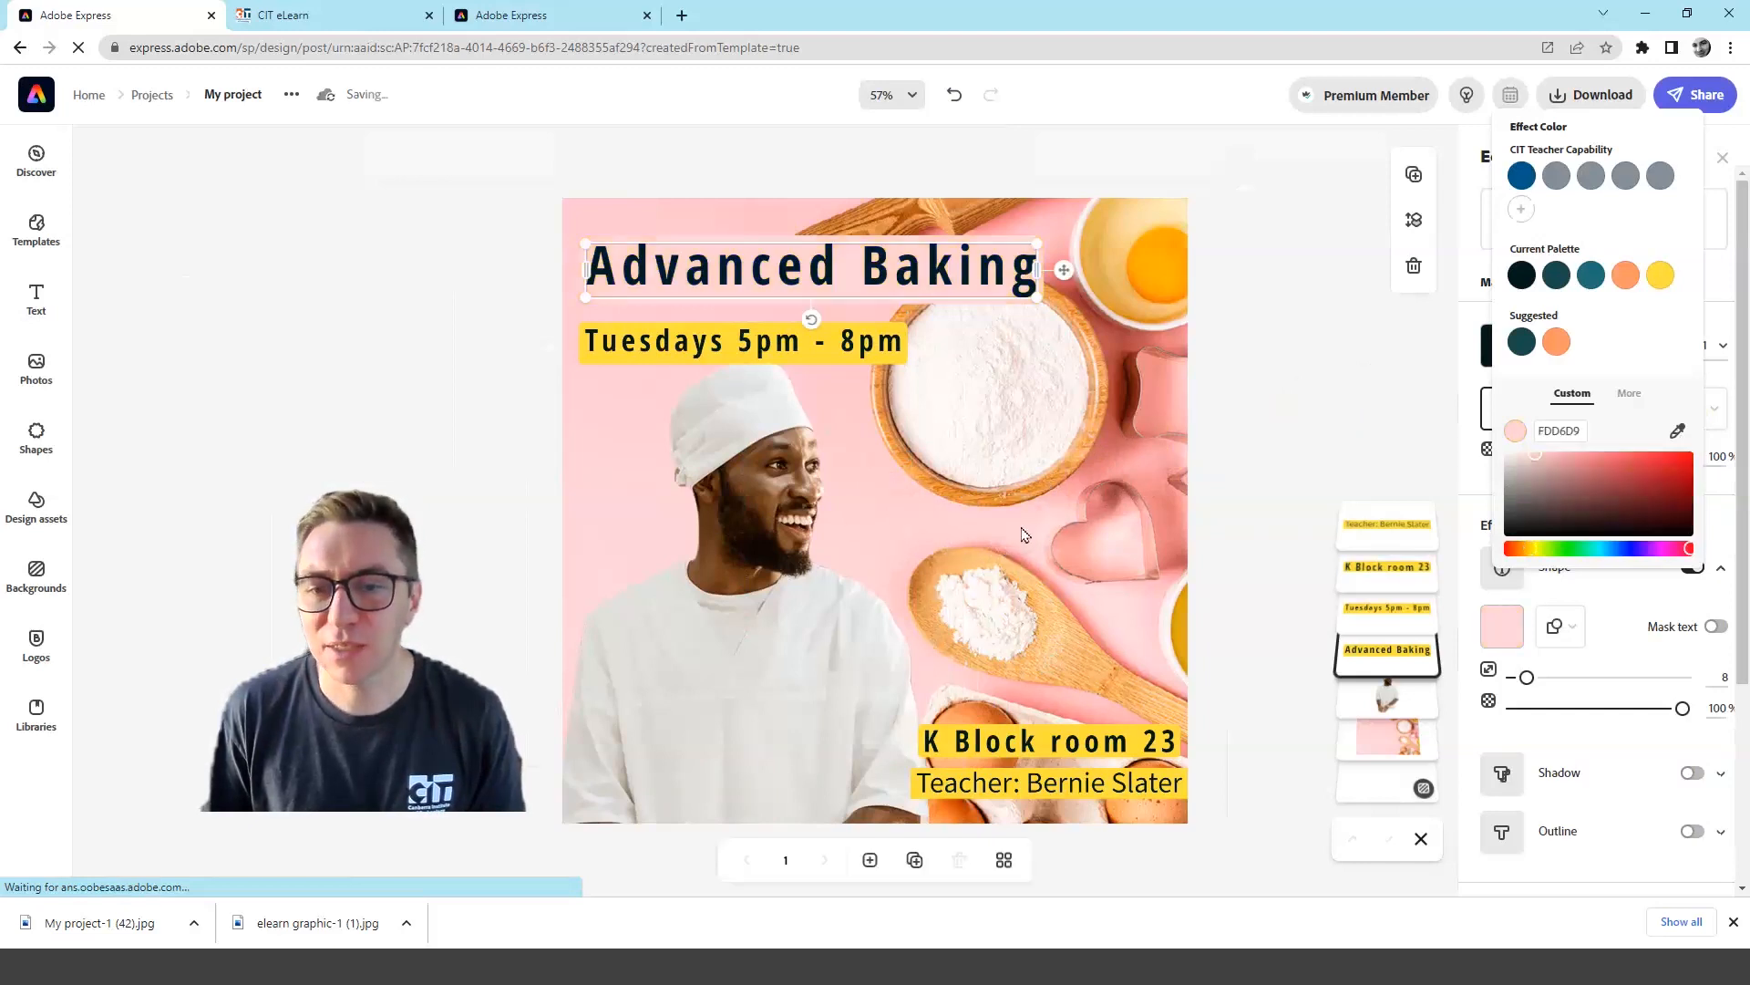
{"action": "left_click", "coordinate": [1678, 434]}
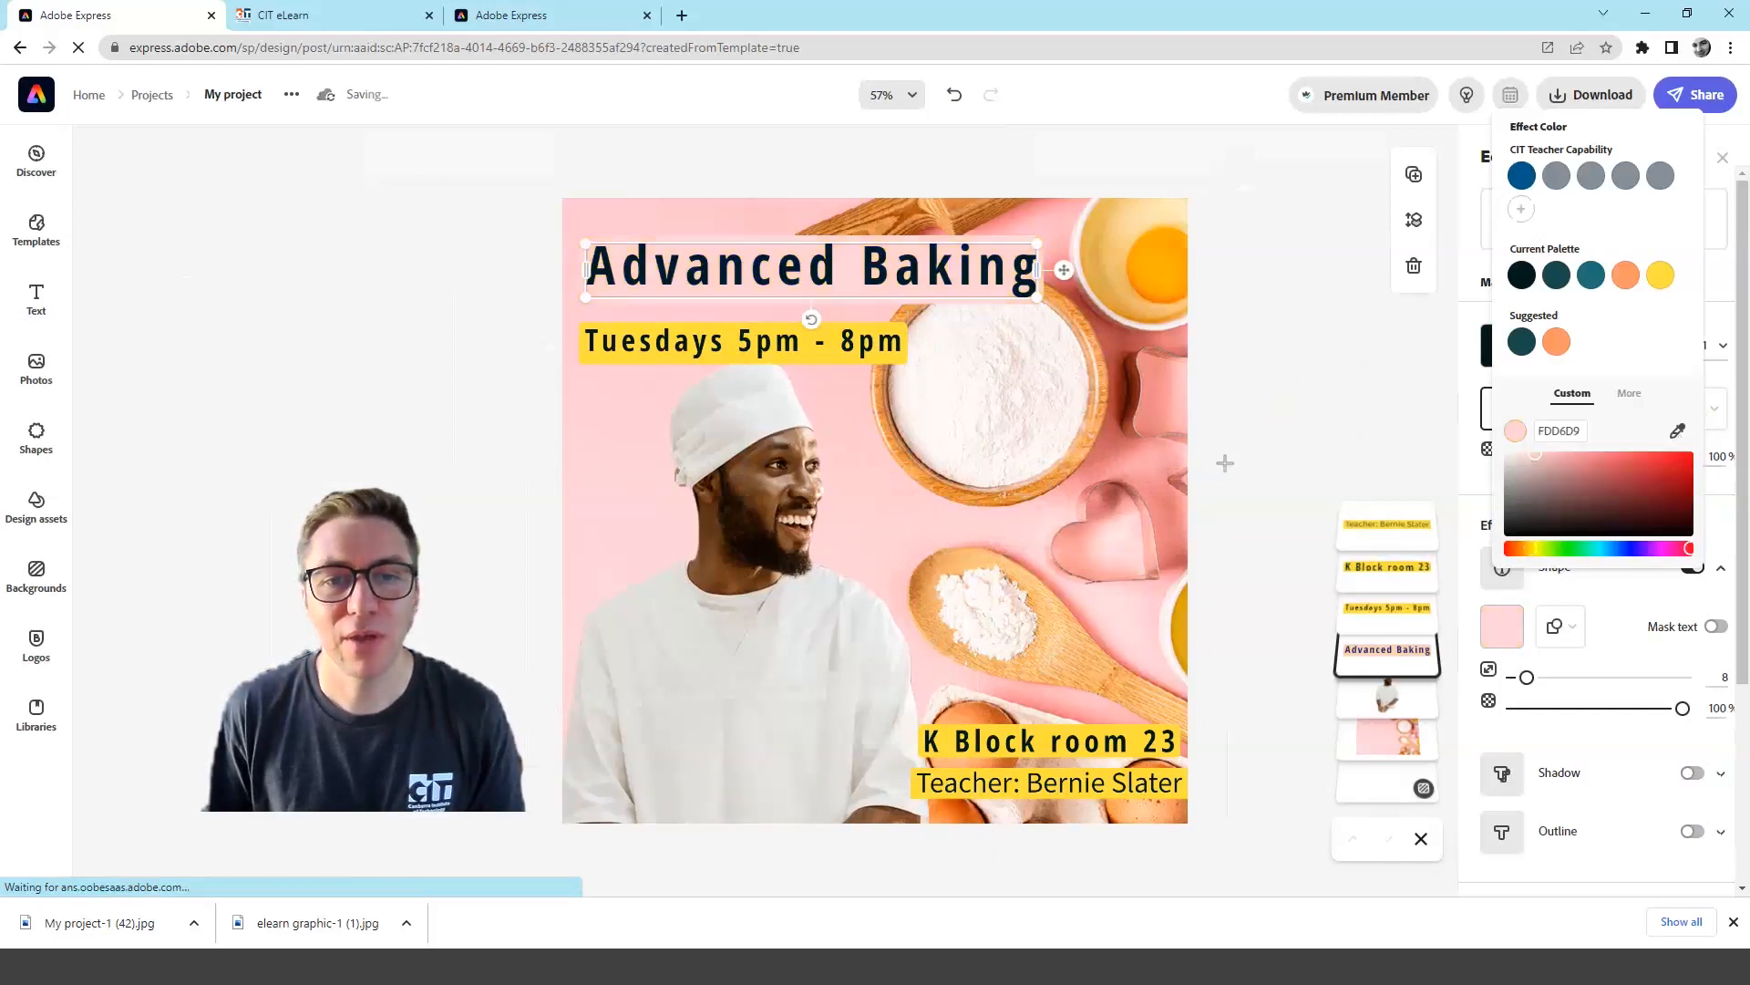
{"action": "left_click", "coordinate": [1112, 469]}
{"action": "left_click", "coordinate": [1113, 456]}
Apply the title's pink highlight colour to the shapes behind the class time, room and teacher texts
{"action": "left_click", "coordinate": [809, 350]}
{"action": "left_click", "coordinate": [1501, 626]}
{"action": "left_click", "coordinate": [1552, 347]}
{"action": "left_click", "coordinate": [1085, 735]}
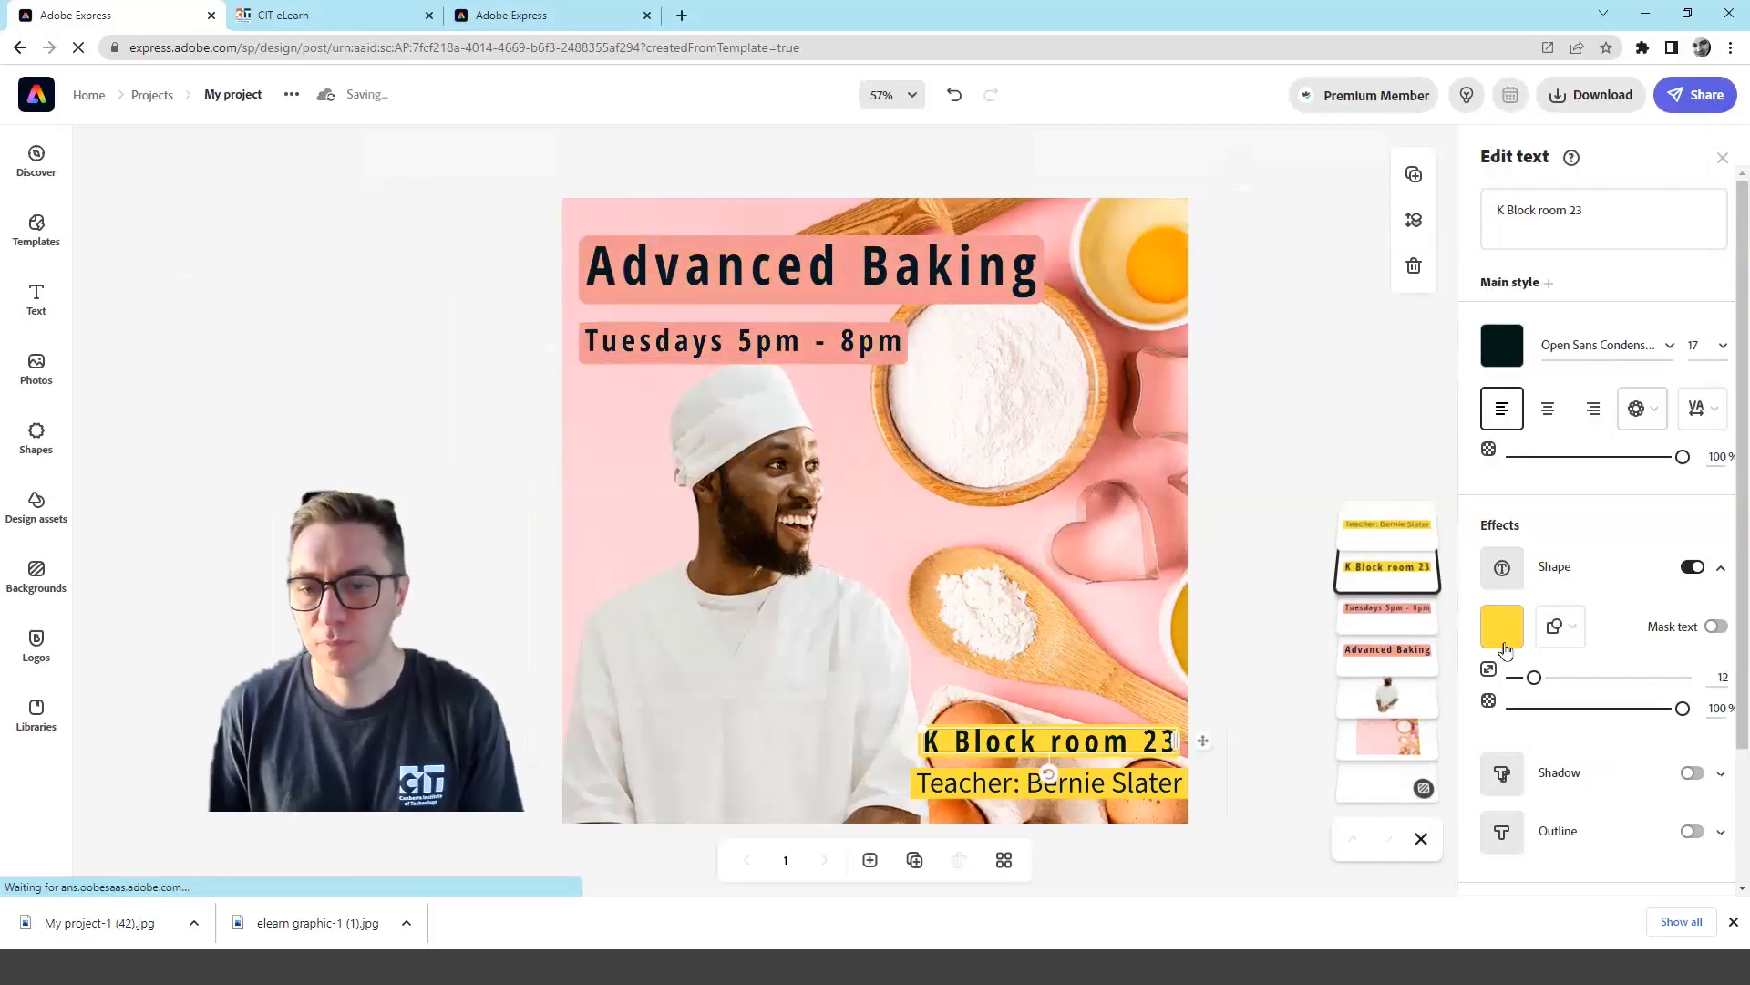
{"action": "left_click", "coordinate": [1502, 626]}
{"action": "left_click", "coordinate": [1552, 346]}
{"action": "left_click", "coordinate": [1090, 782]}
{"action": "left_click", "coordinate": [1502, 626]}
{"action": "left_click", "coordinate": [1552, 347]}
{"action": "left_click", "coordinate": [1003, 527]}
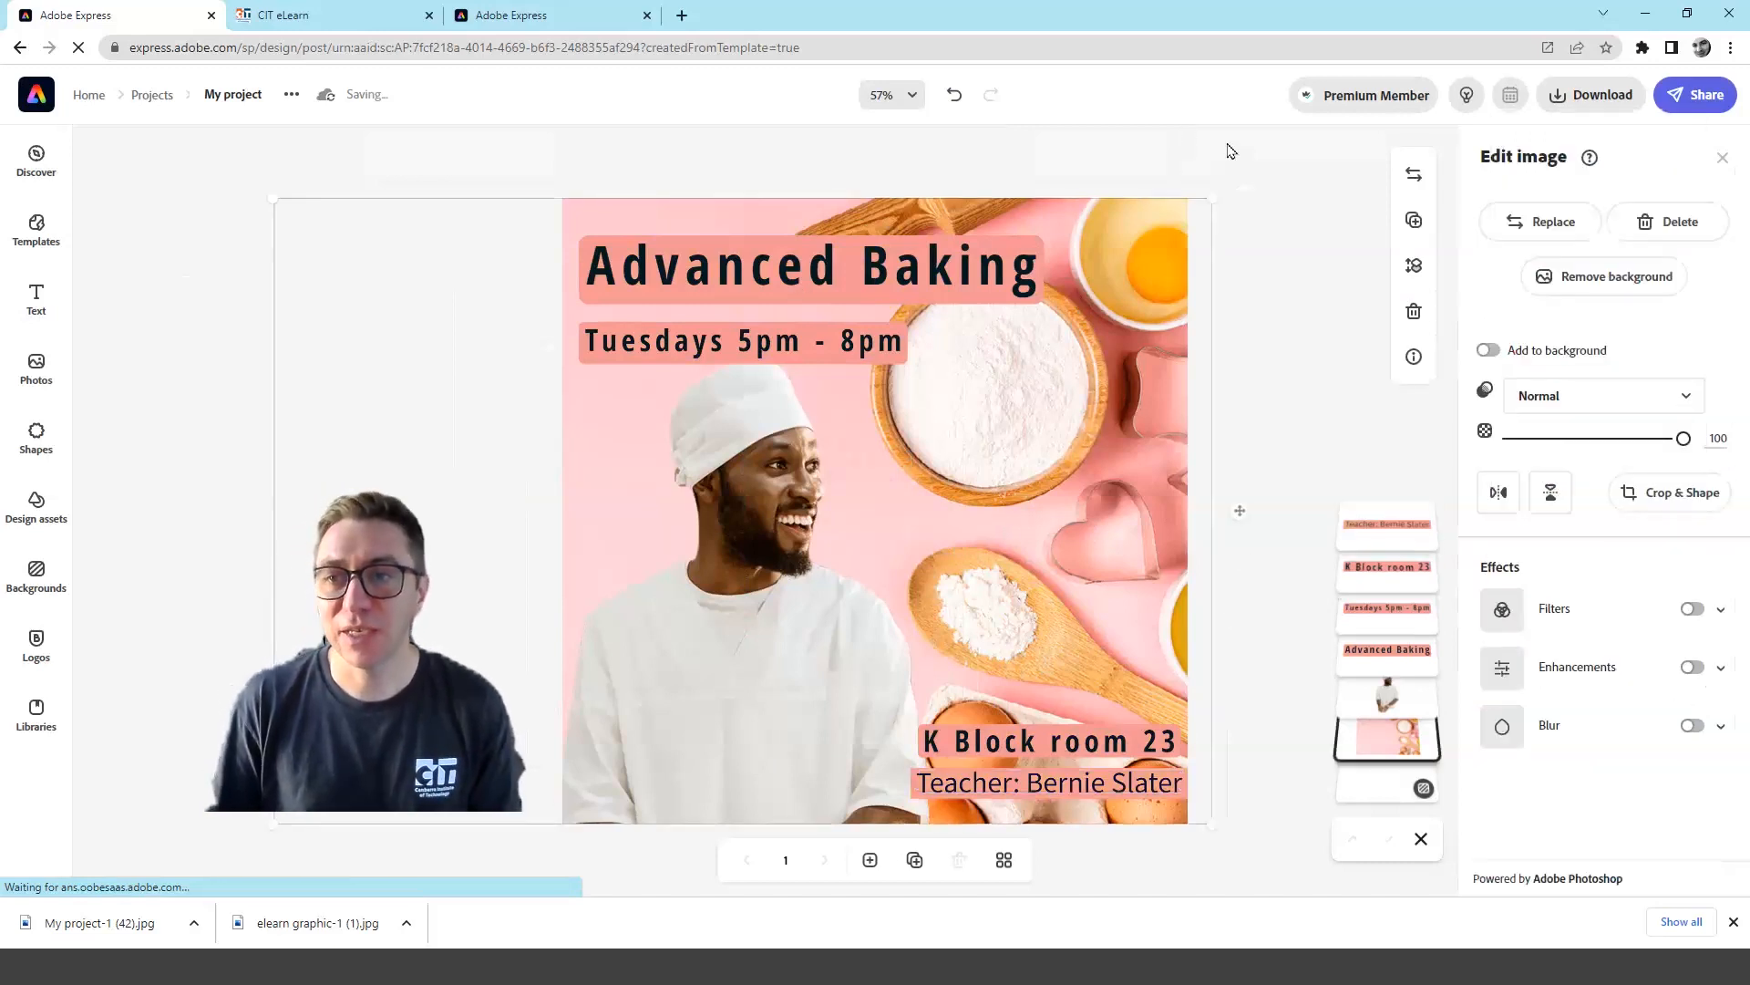
Download the finished graphic as a JPG and name the project "baking demo"
{"action": "left_click", "coordinate": [1594, 95]}
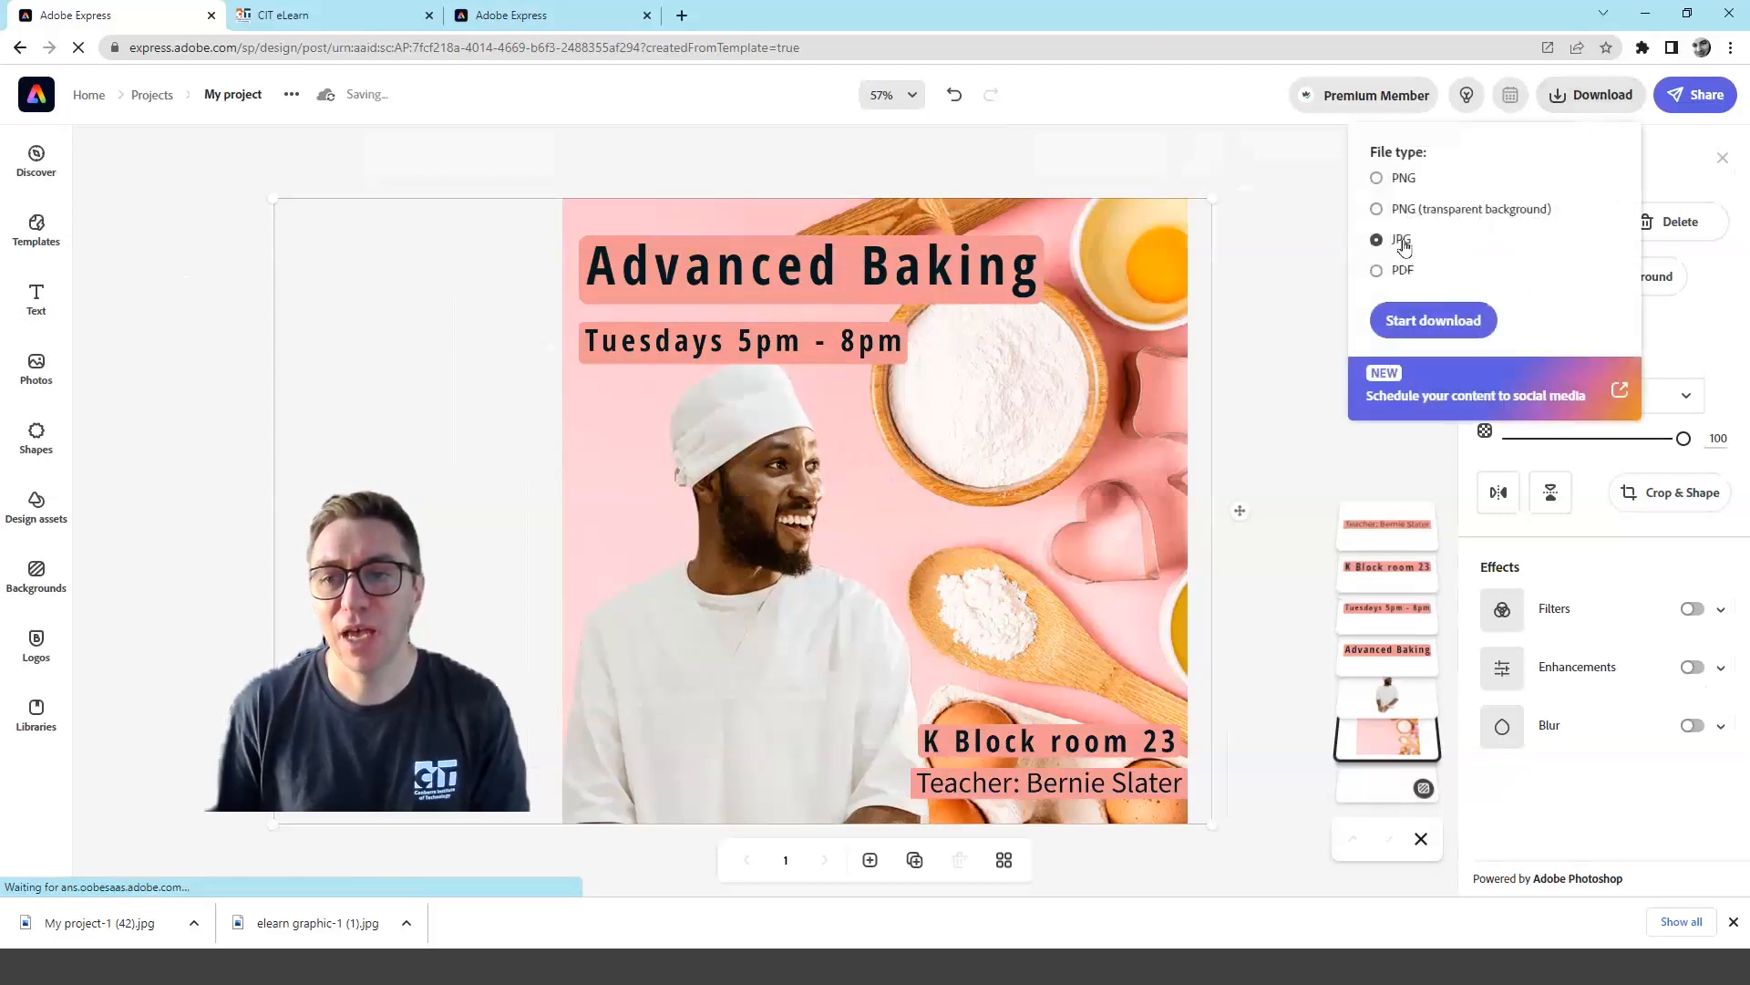
{"action": "left_click", "coordinate": [1434, 322]}
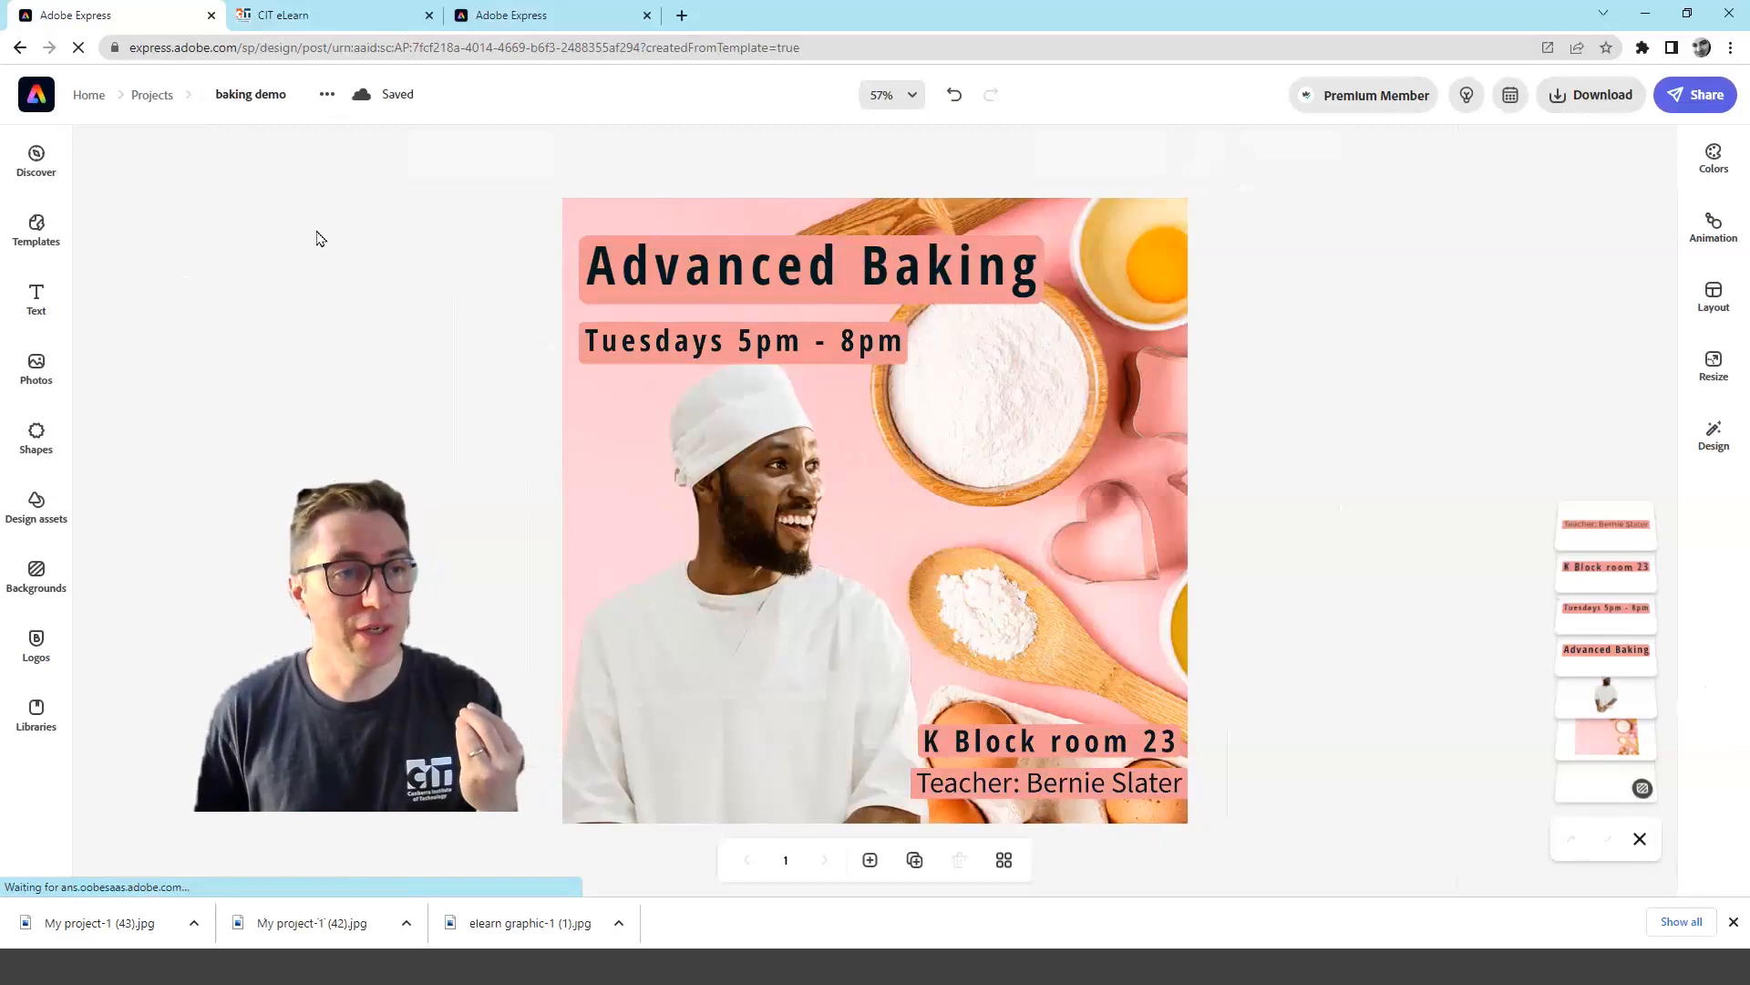
Return to the Adobe Express home page and open the list of saved projects
{"action": "left_click", "coordinate": [41, 97]}
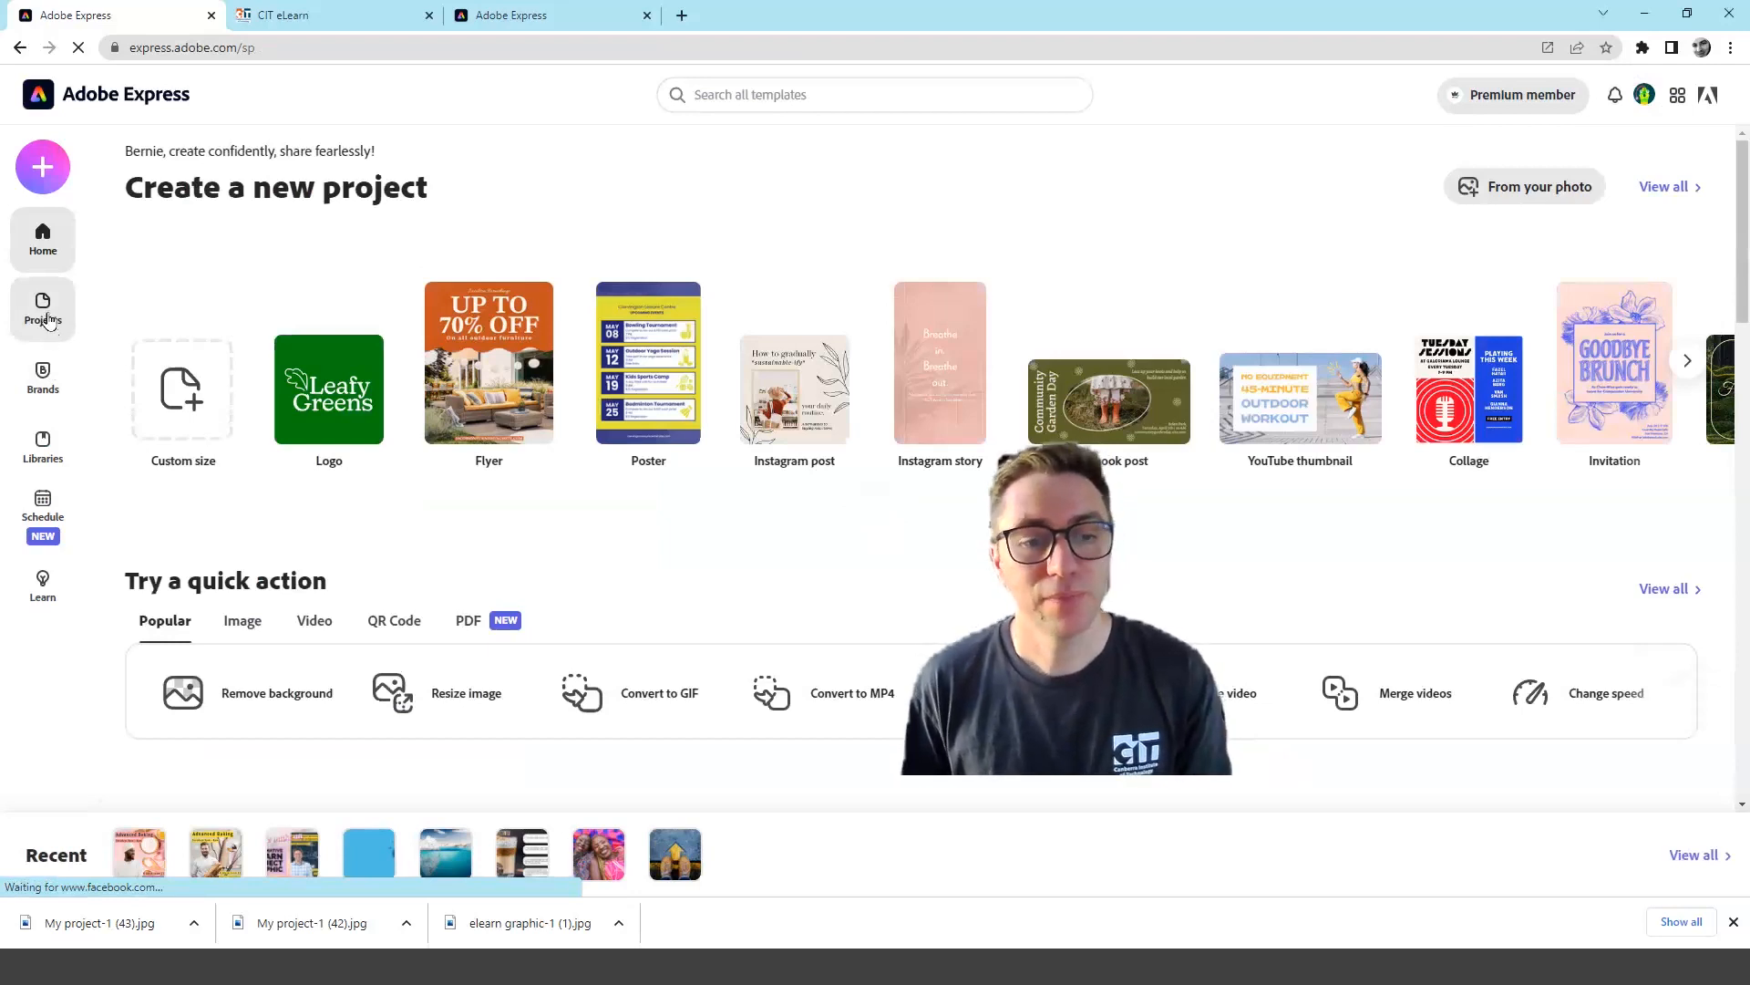
{"action": "left_click", "coordinate": [44, 313]}
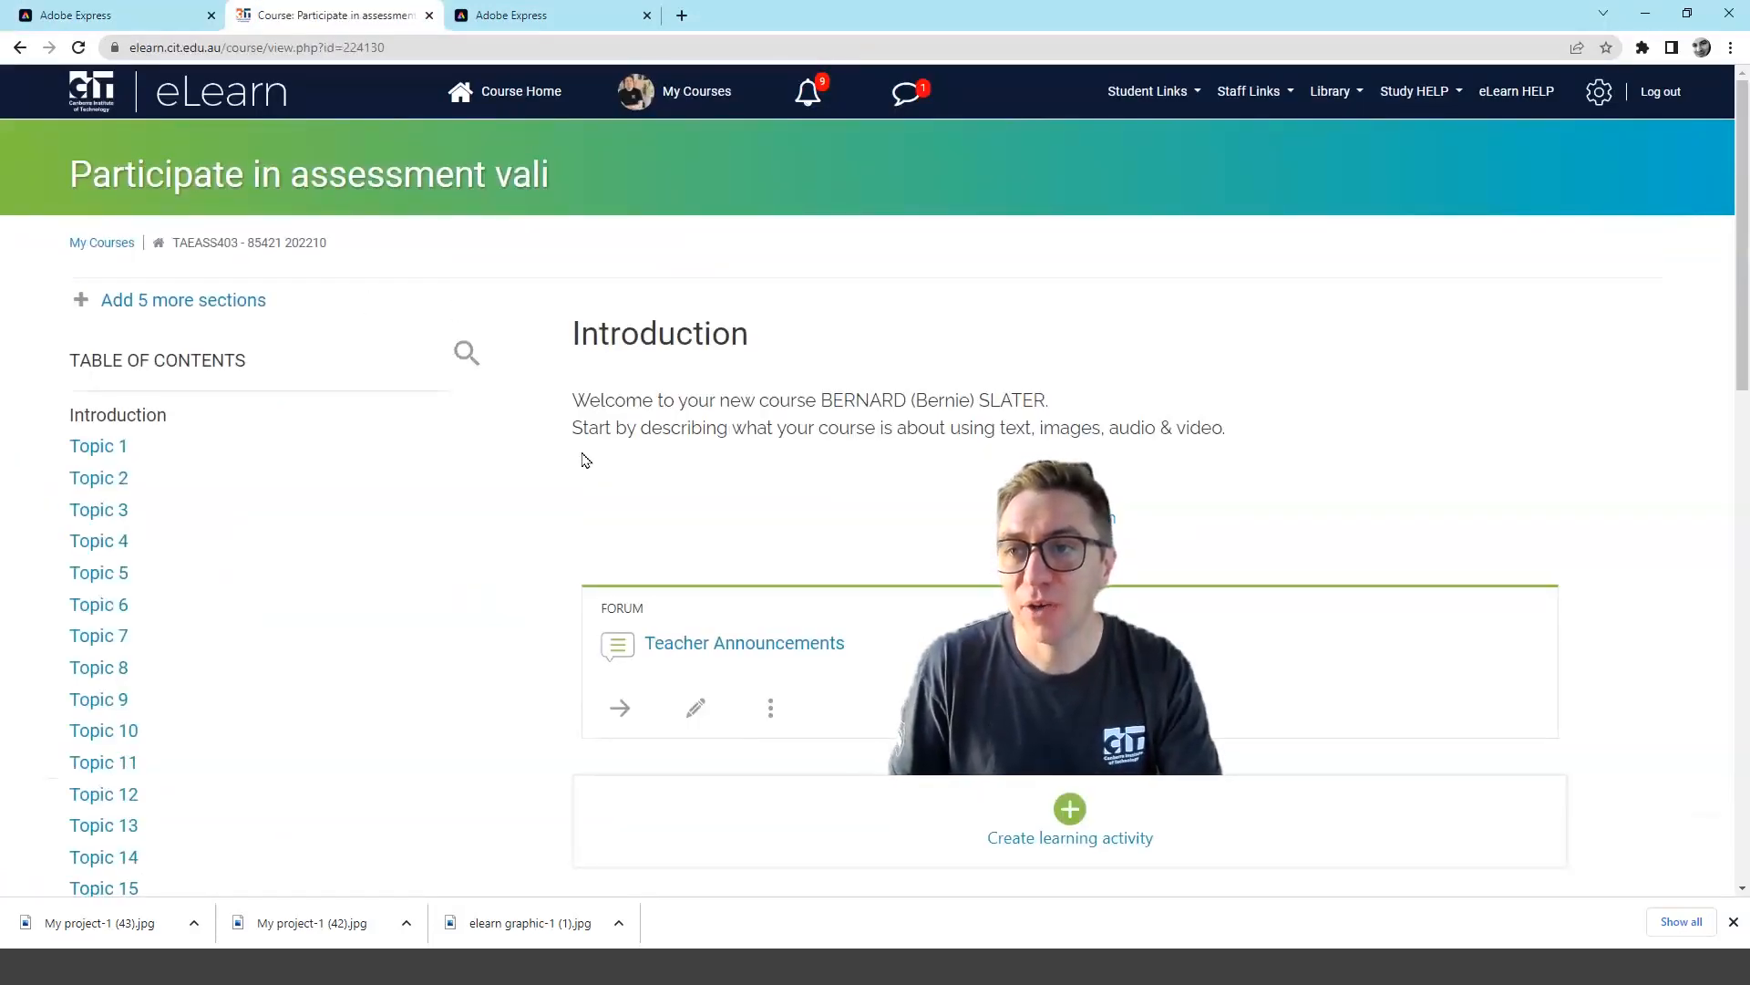
Switch to the eLearn course, open its settings for editing and enter "Welcome to Advance Baking" as the course summary
{"action": "left_click", "coordinate": [1599, 91]}
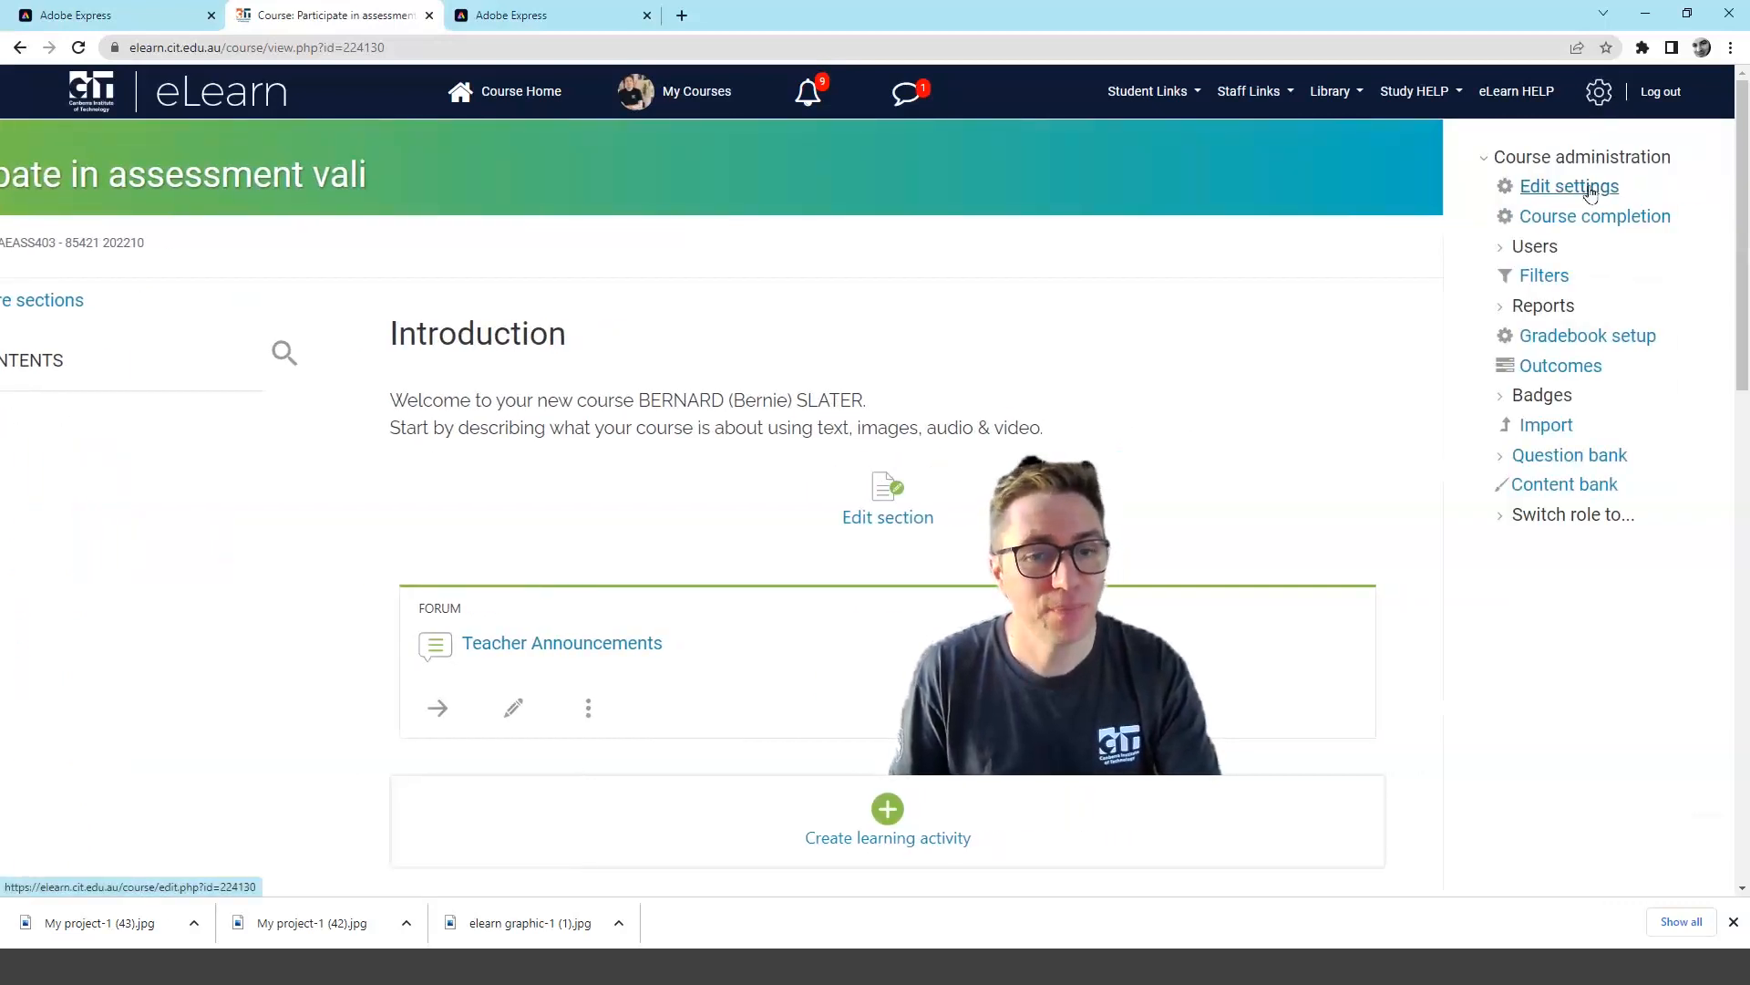
{"action": "left_click", "coordinate": [1586, 192]}
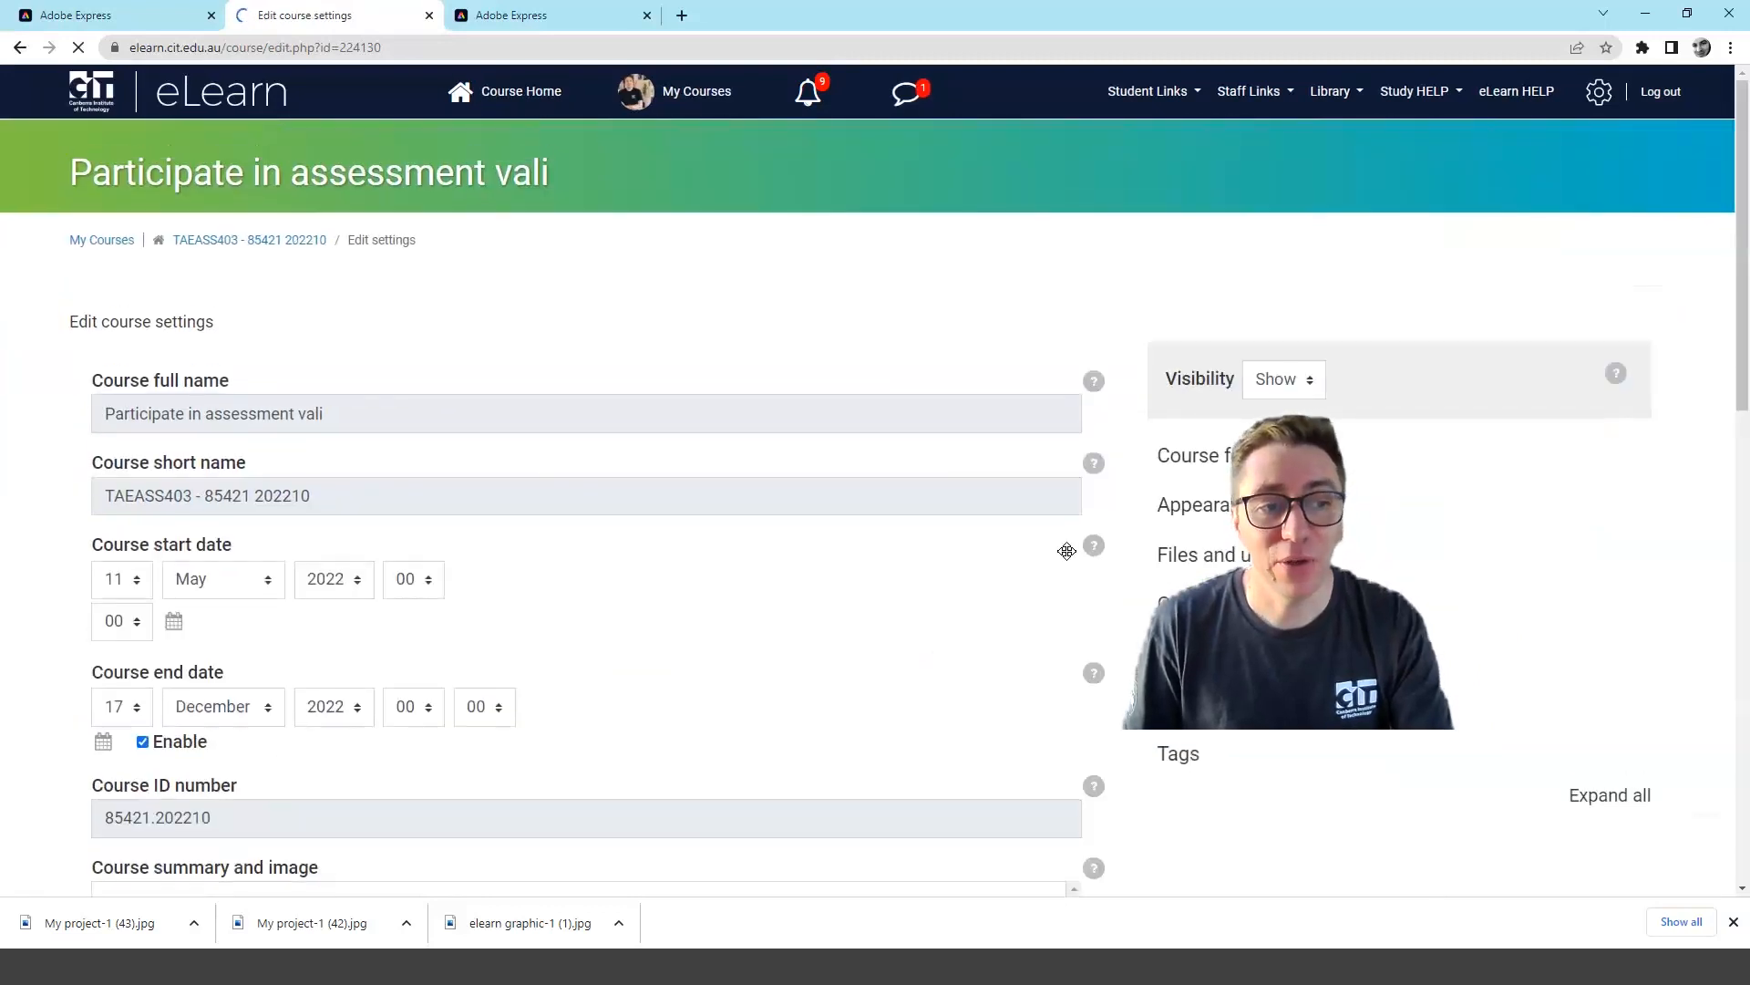
{"action": "scroll", "coordinate": [508, 364], "scroll_direction": "down", "scroll_amount": 5}
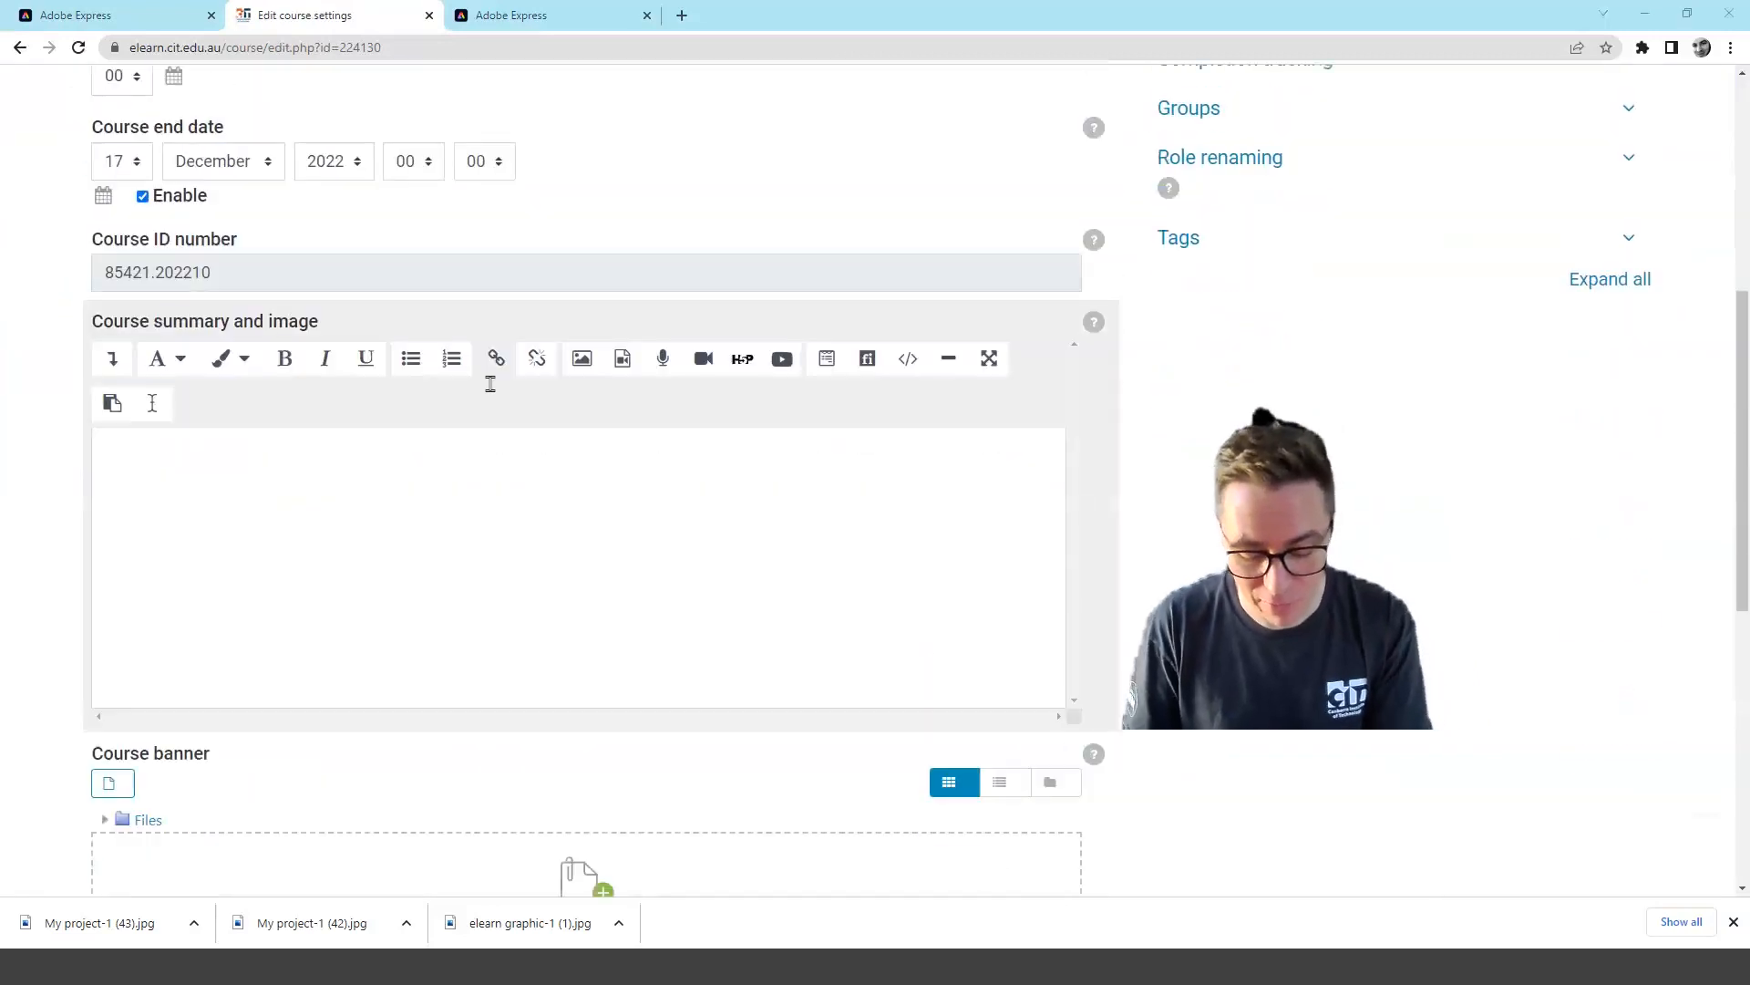
{"action": "scroll", "coordinate": [491, 384], "scroll_direction": "down", "scroll_amount": 1}
{"action": "left_click", "coordinate": [264, 386]}
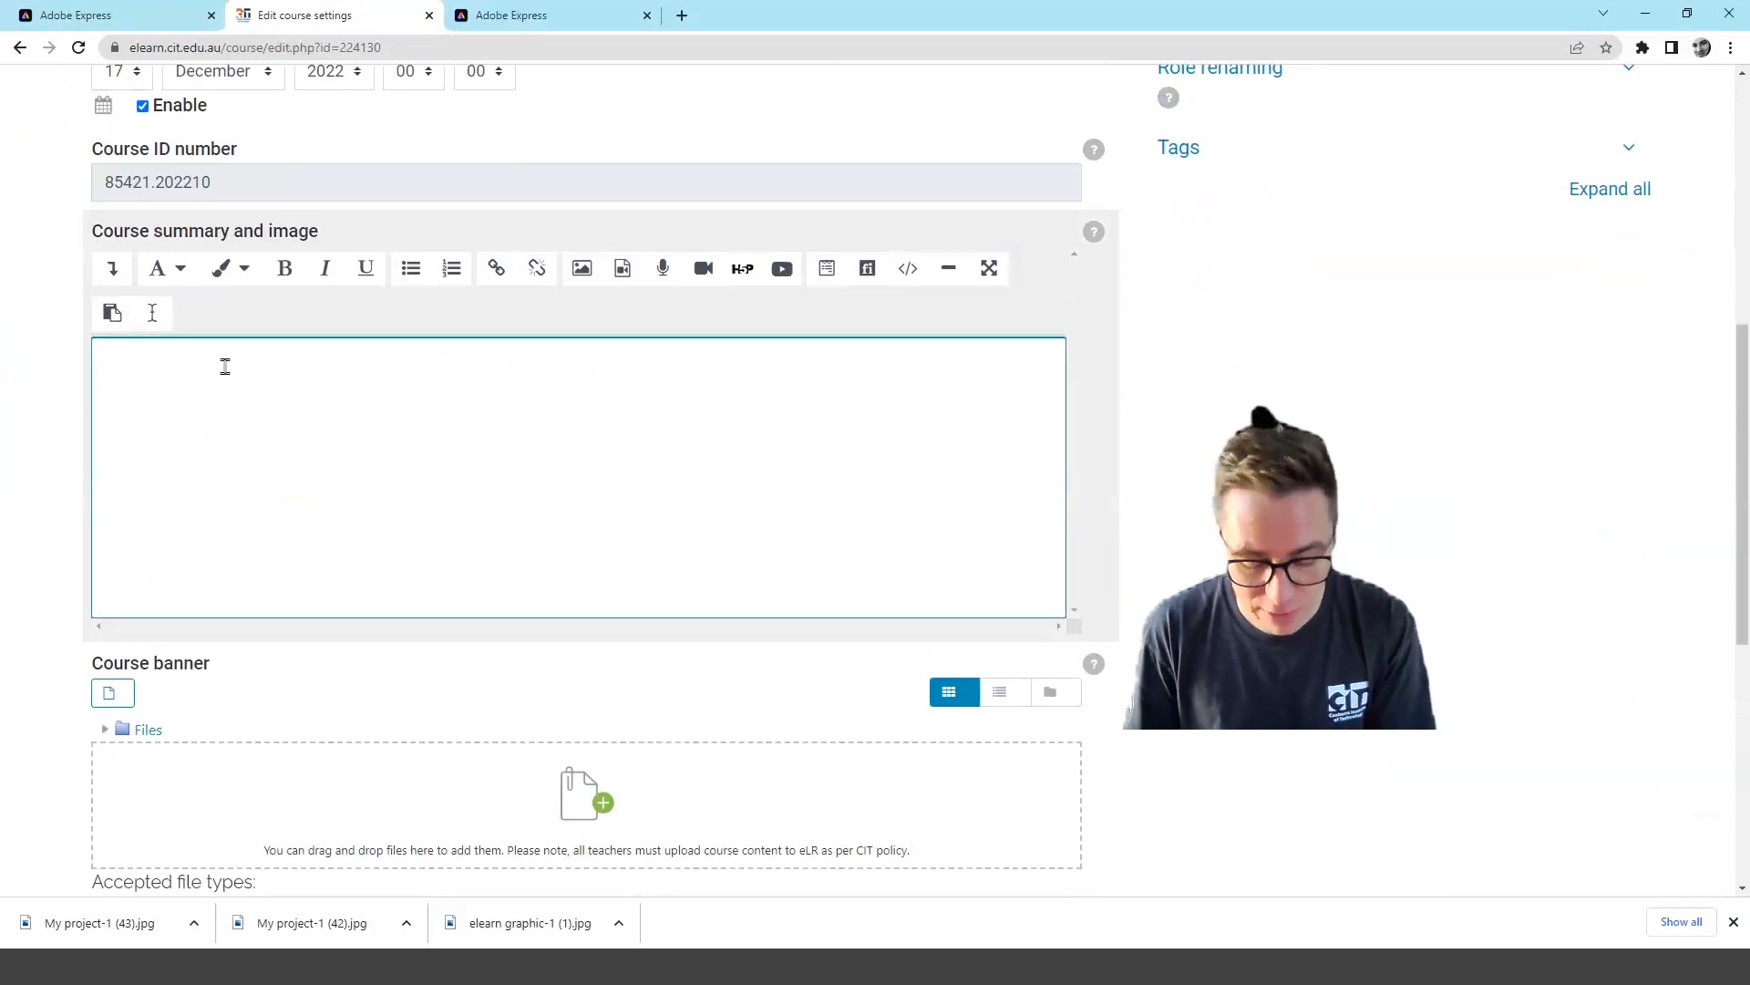
{"action": "type", "text": "Welcome to Advance Baking"}
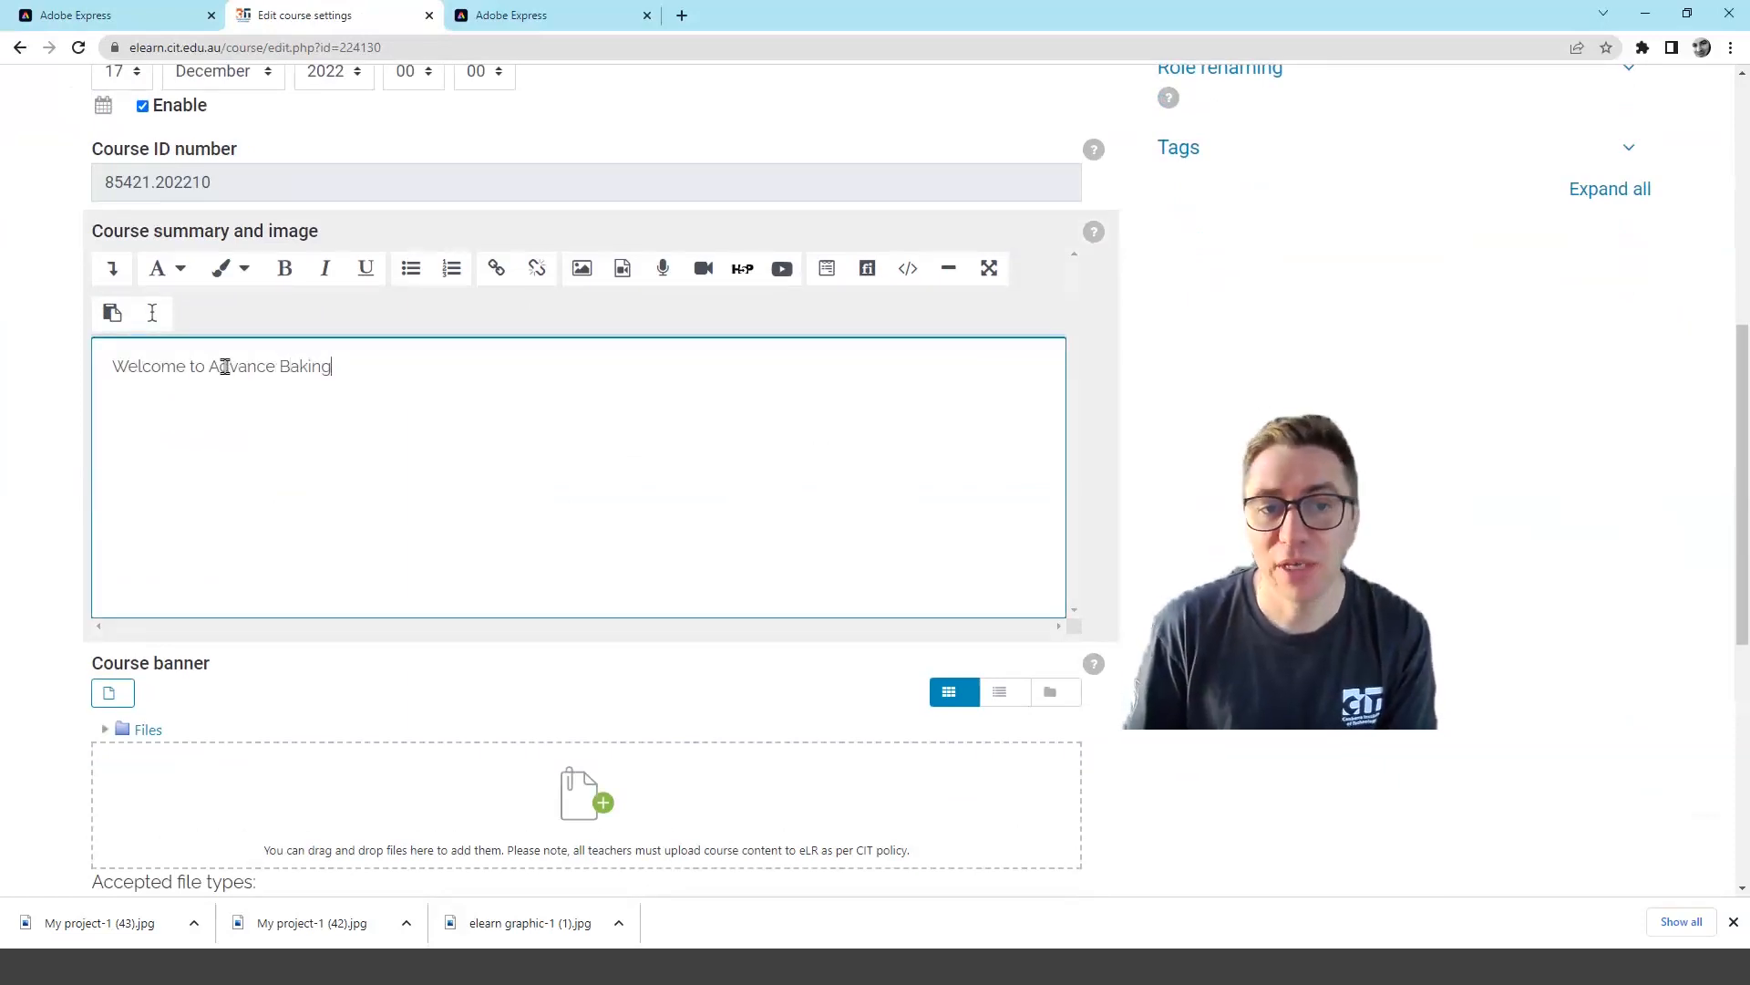
Upload "My project-1 (43).jpg" under the name "advanced Baking" and insert it as an image below the course summary text
{"action": "left_click", "coordinate": [582, 271]}
{"action": "left_click", "coordinate": [1020, 313]}
{"action": "left_click", "coordinate": [438, 384]}
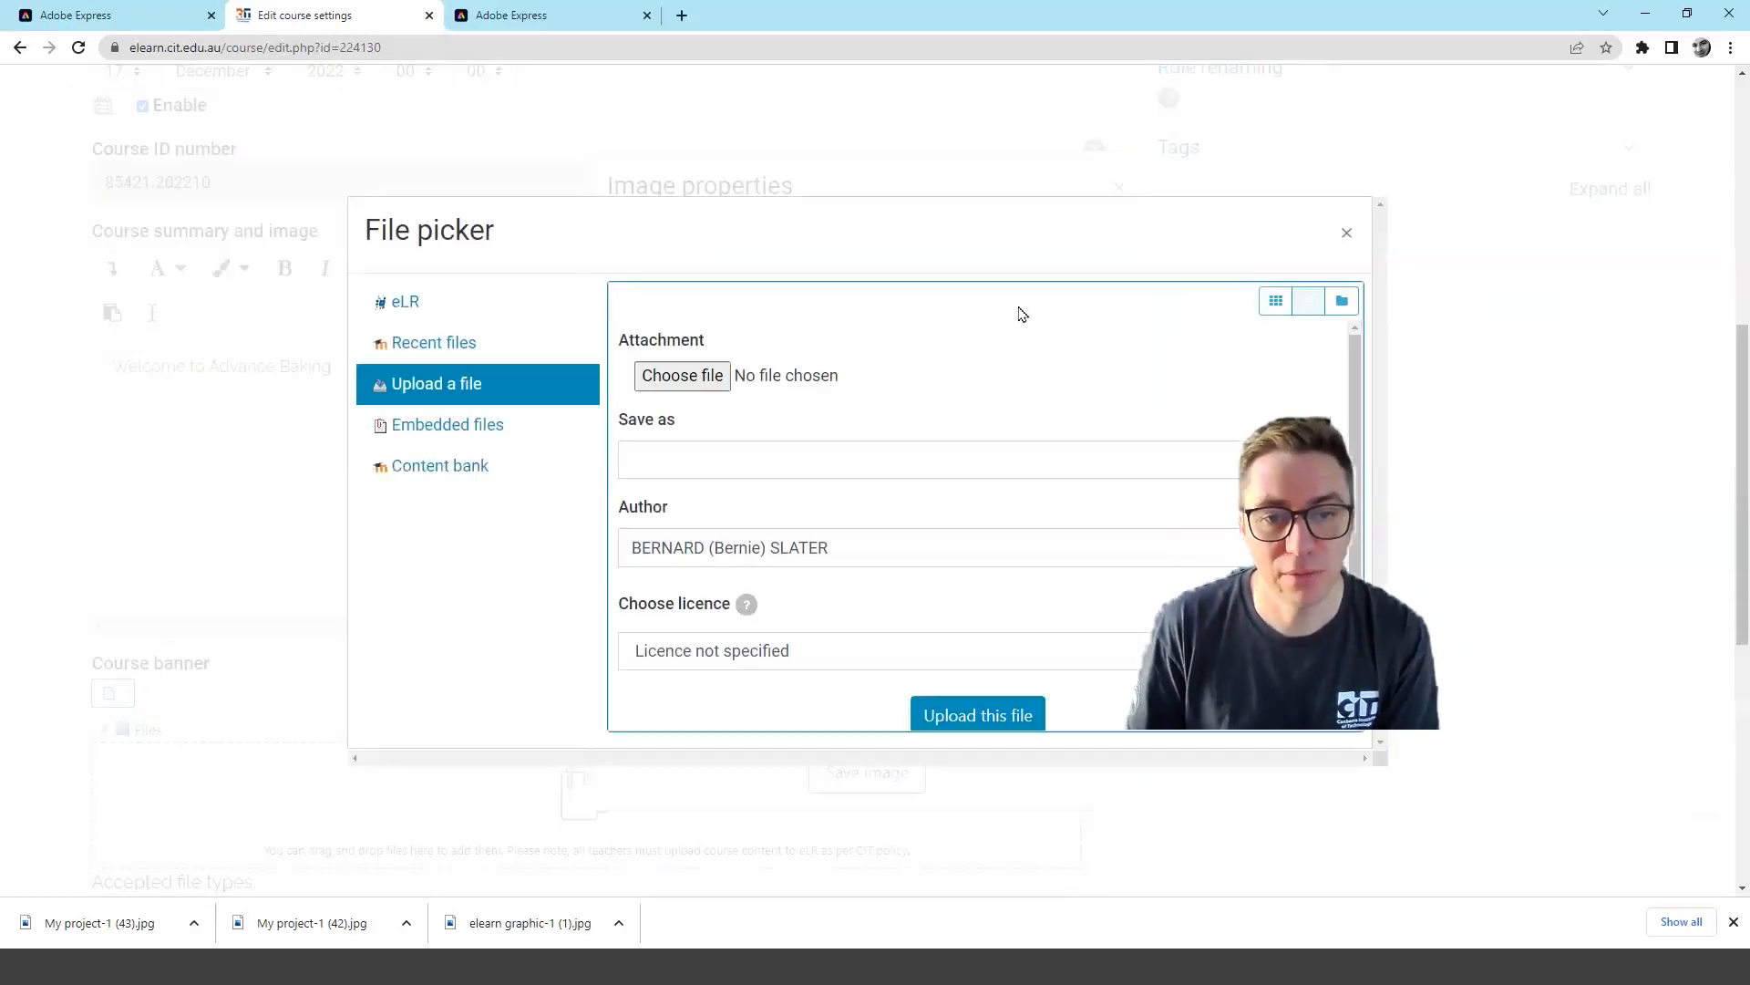
{"action": "left_click", "coordinate": [696, 378]}
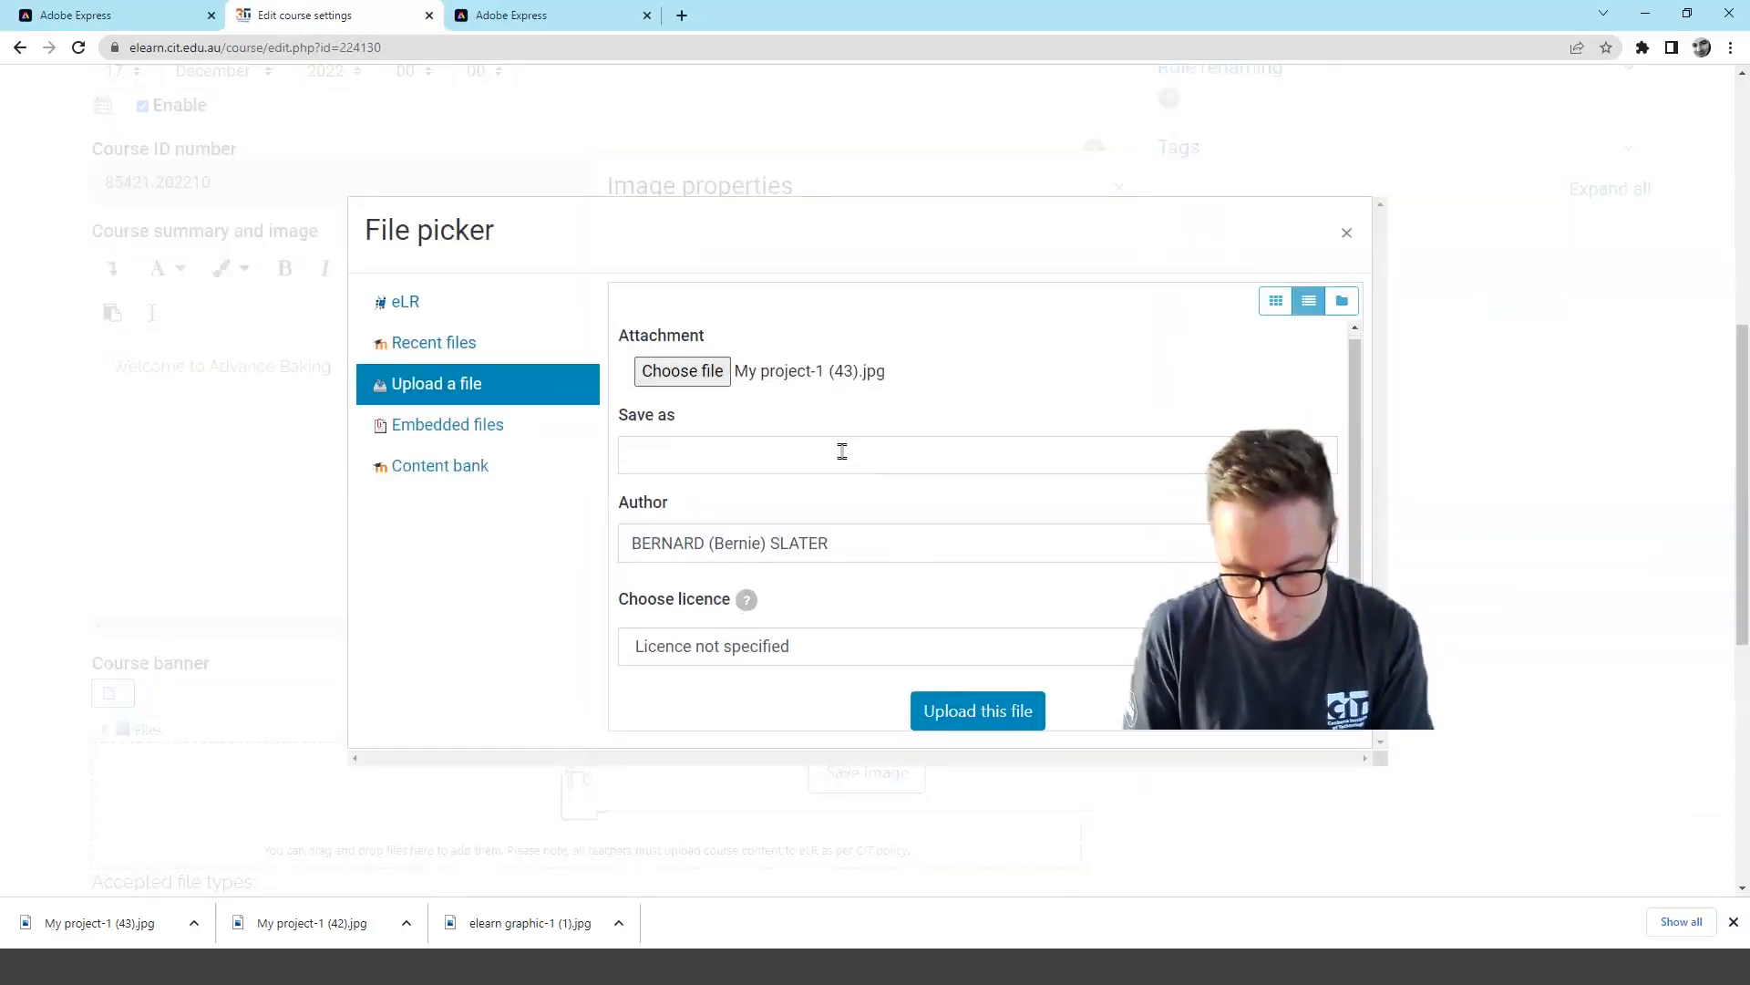
{"action": "left_click", "coordinate": [767, 450]}
{"action": "type", "text": "advanced baking"}
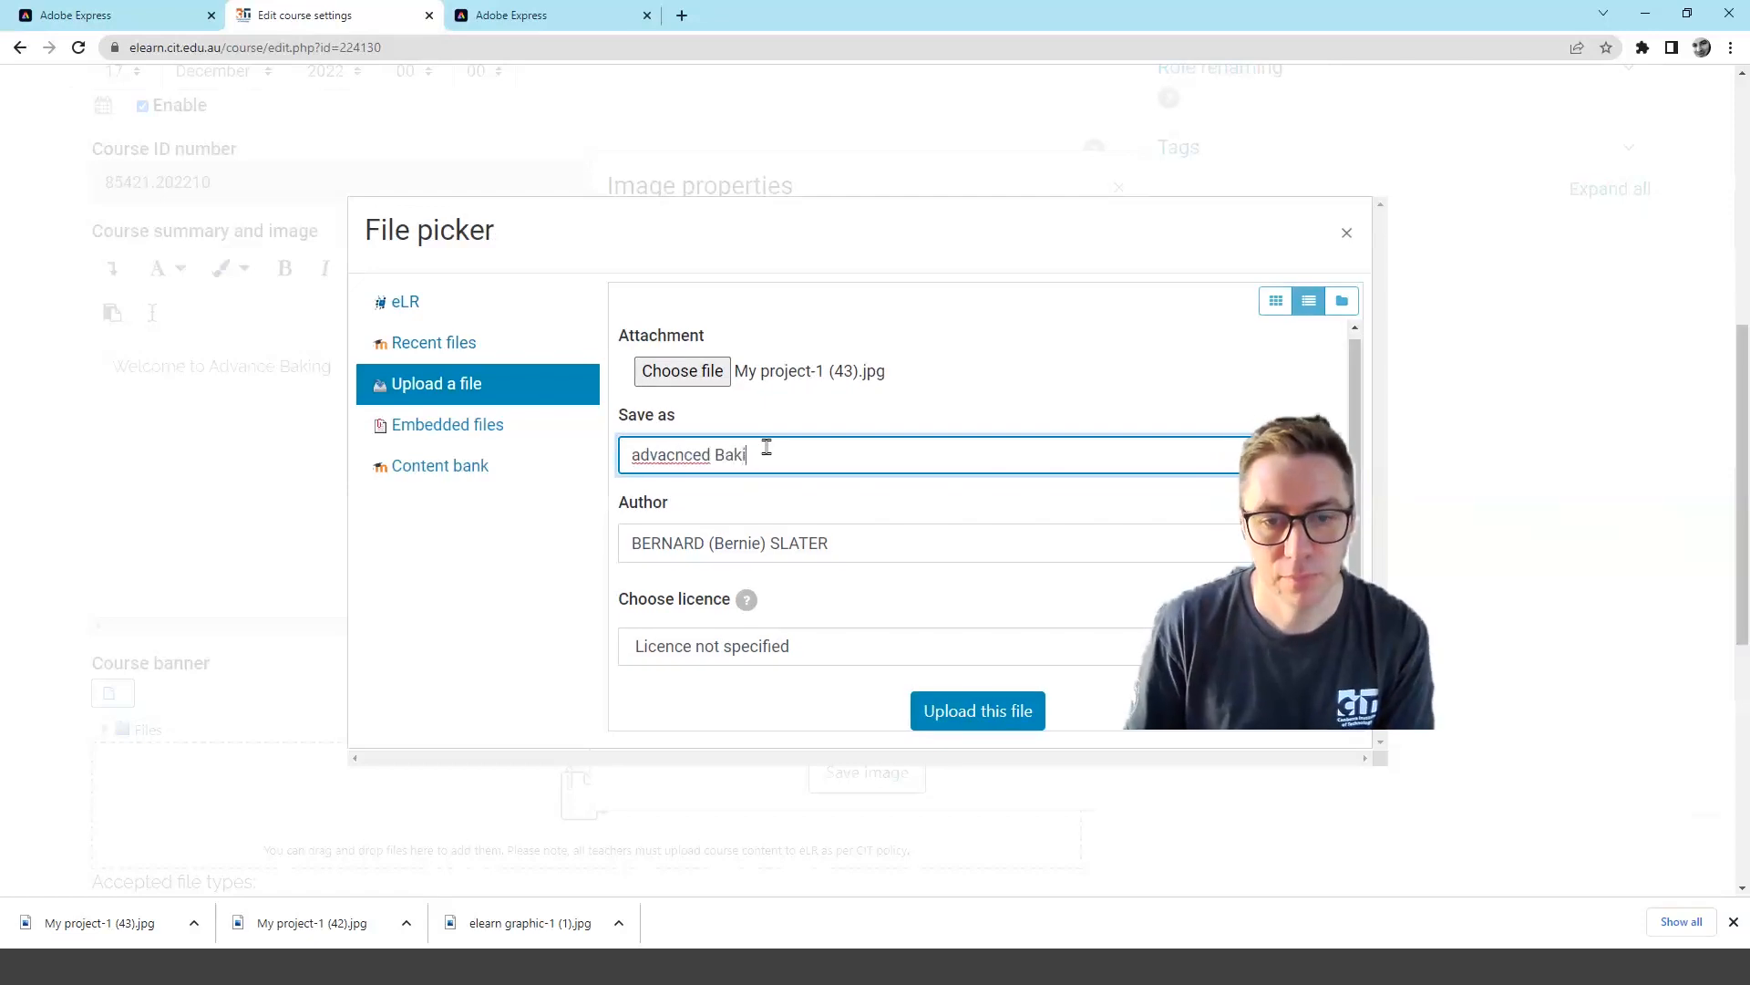
{"action": "left_click", "coordinate": [952, 714]}
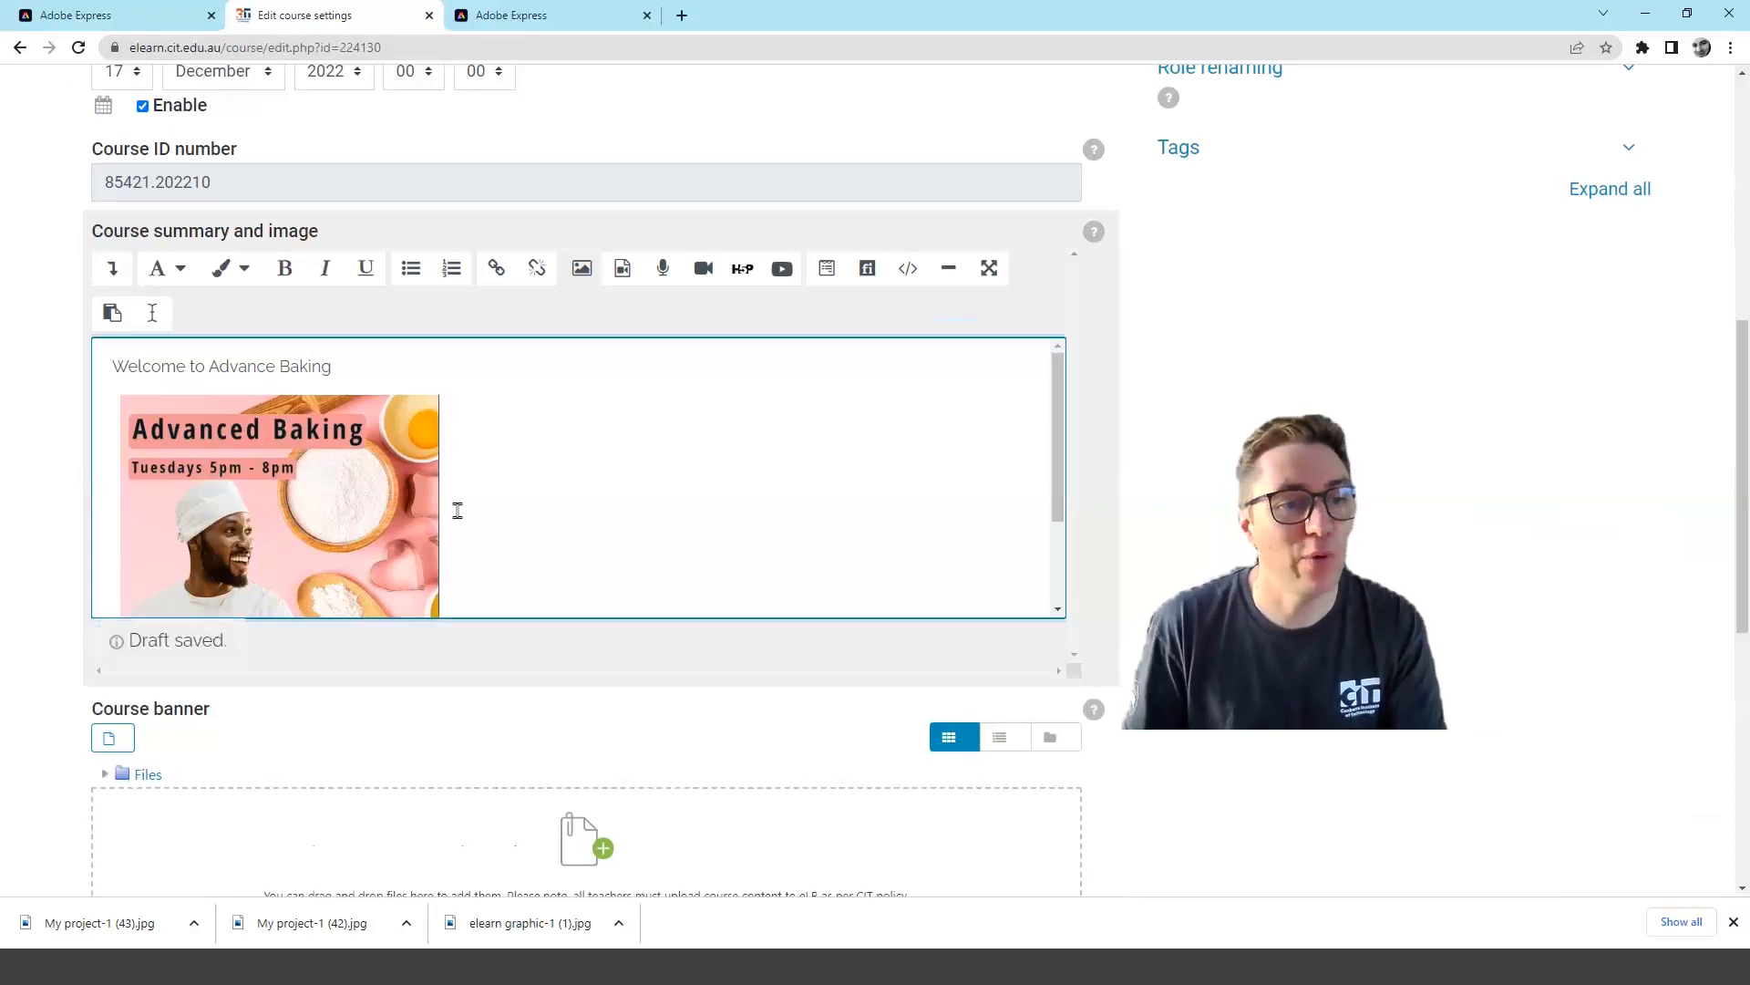
{"action": "left_click", "coordinate": [215, 492]}
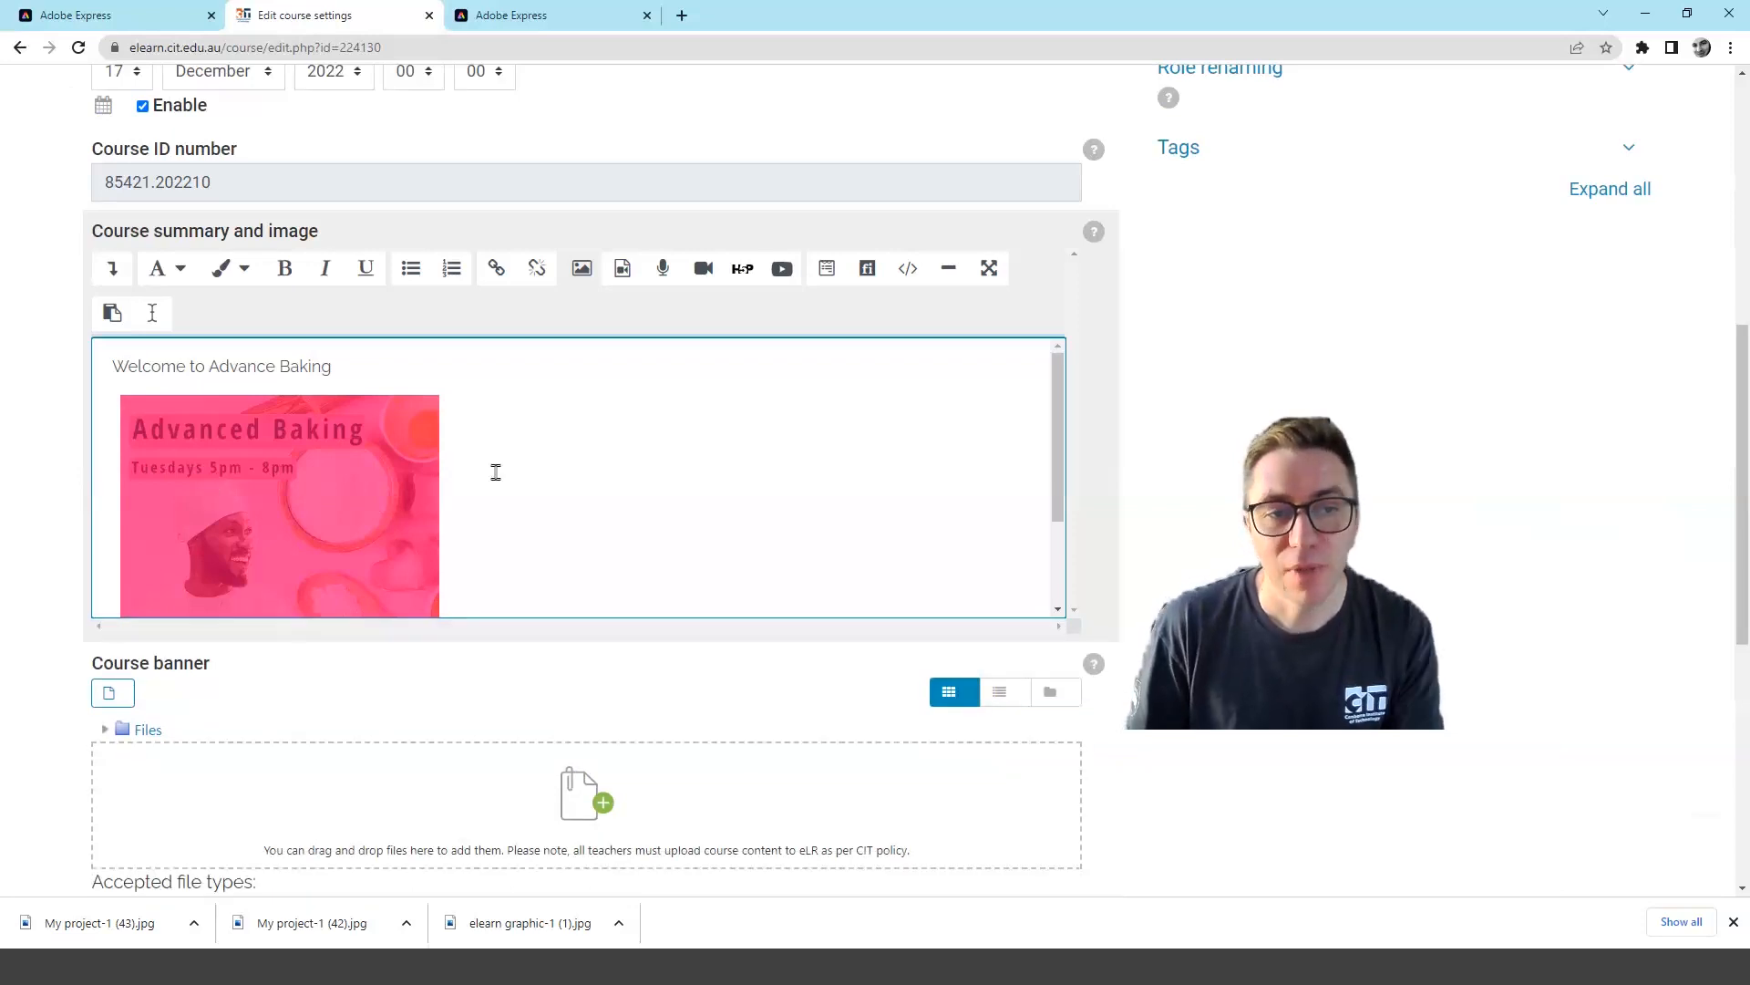
{"action": "scroll", "coordinate": [496, 469], "scroll_direction": "up", "scroll_amount": 6}
{"action": "scroll", "coordinate": [508, 593], "scroll_direction": "down", "scroll_amount": 5}
{"action": "left_click", "coordinate": [502, 595]}
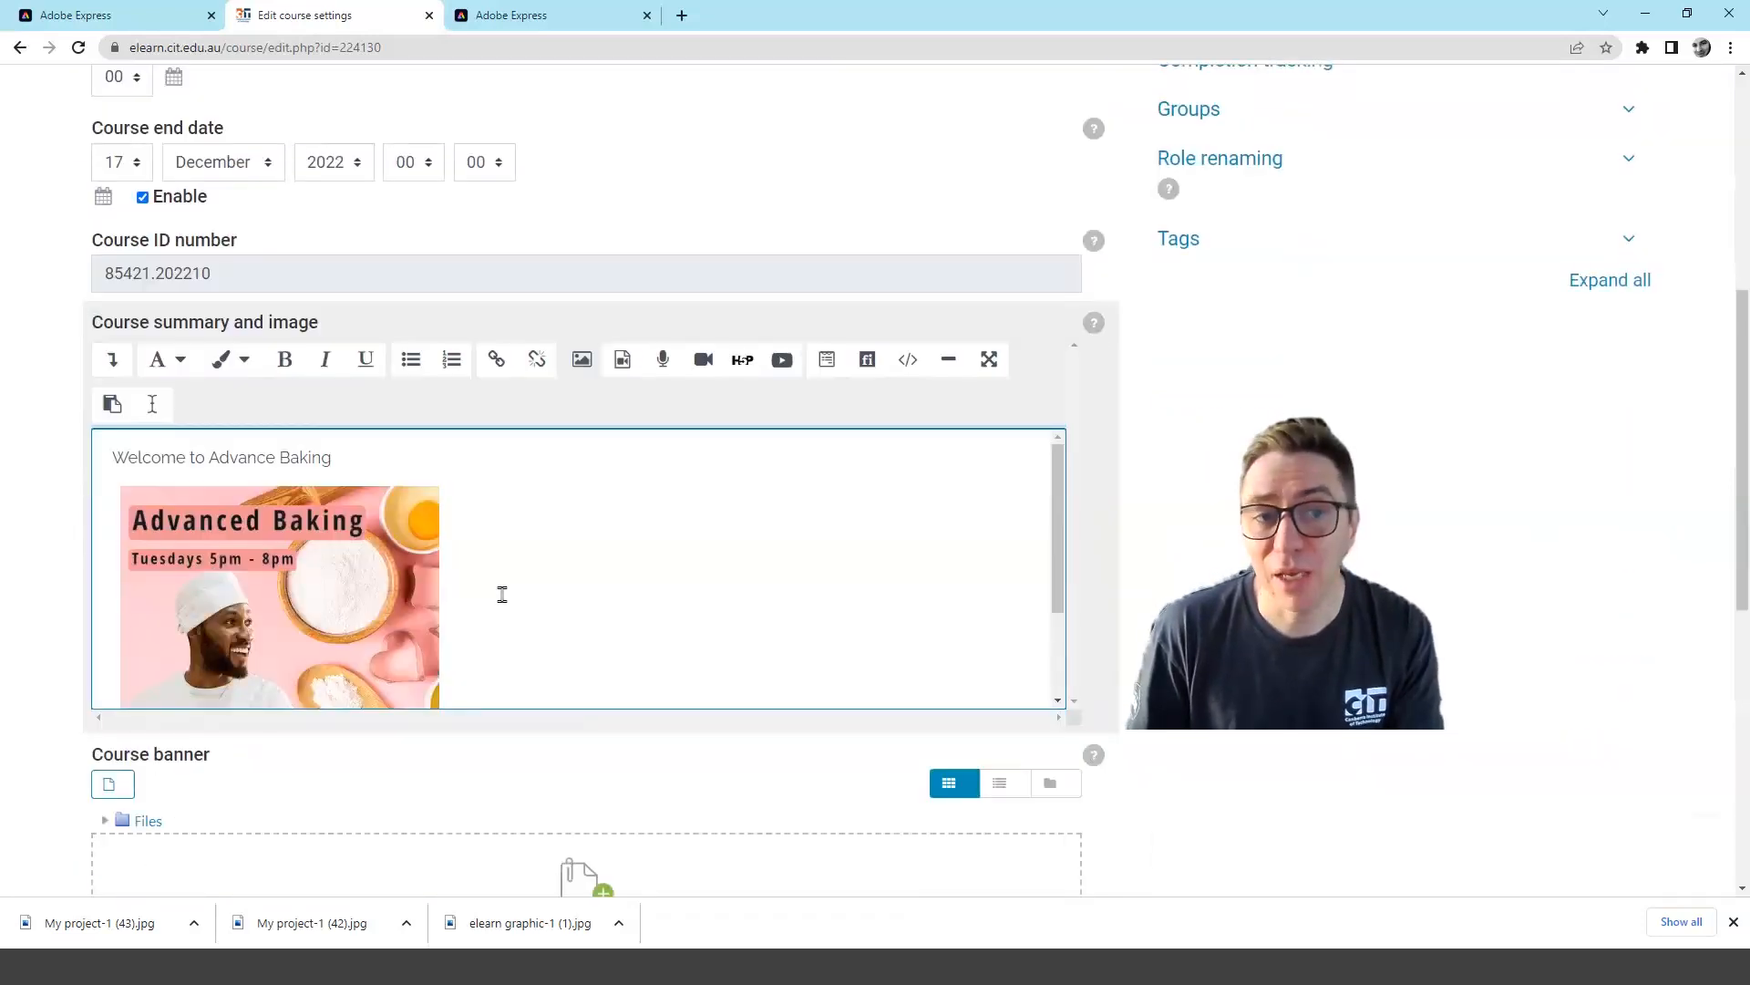
{"action": "scroll", "coordinate": [511, 593], "scroll_direction": "up", "scroll_amount": 1}
{"action": "scroll", "coordinate": [532, 581], "scroll_direction": "down", "scroll_amount": 1}
{"action": "scroll", "coordinate": [532, 581], "scroll_direction": "up", "scroll_amount": 1}
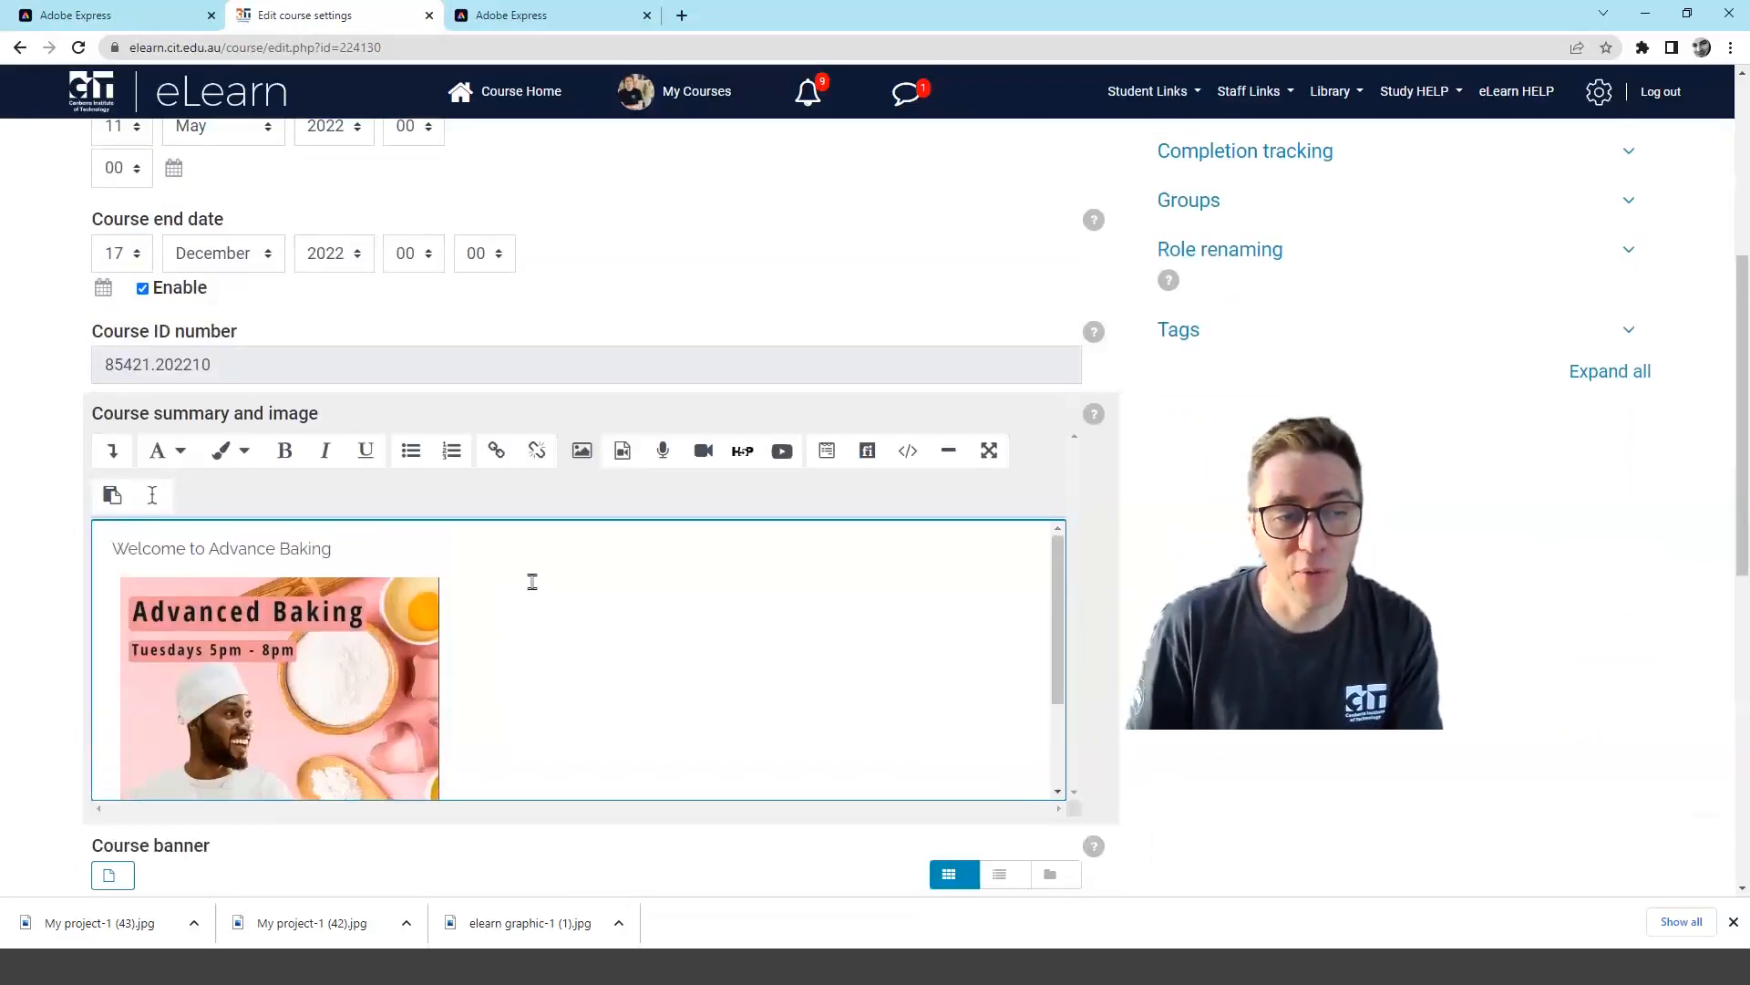
Copy the link address of the course's main page from the breadcrumb trail
{"action": "scroll", "coordinate": [693, 469], "scroll_direction": "up", "scroll_amount": 5}
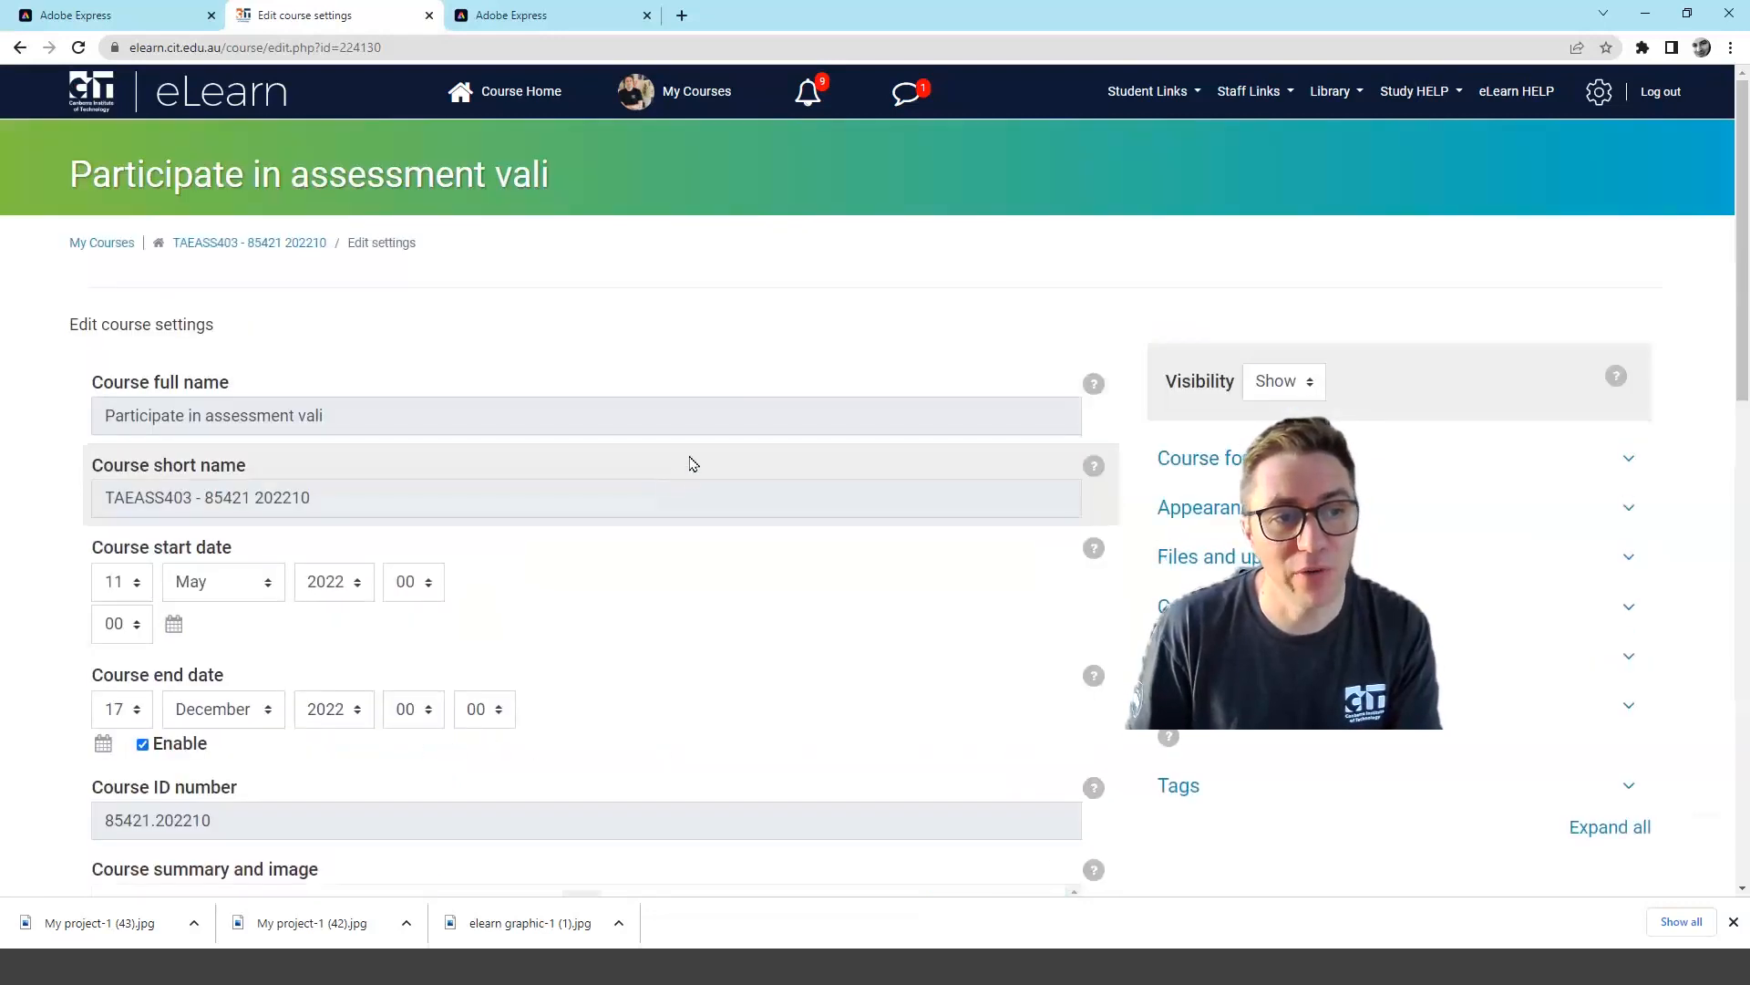
{"action": "right_click", "coordinate": [229, 250]}
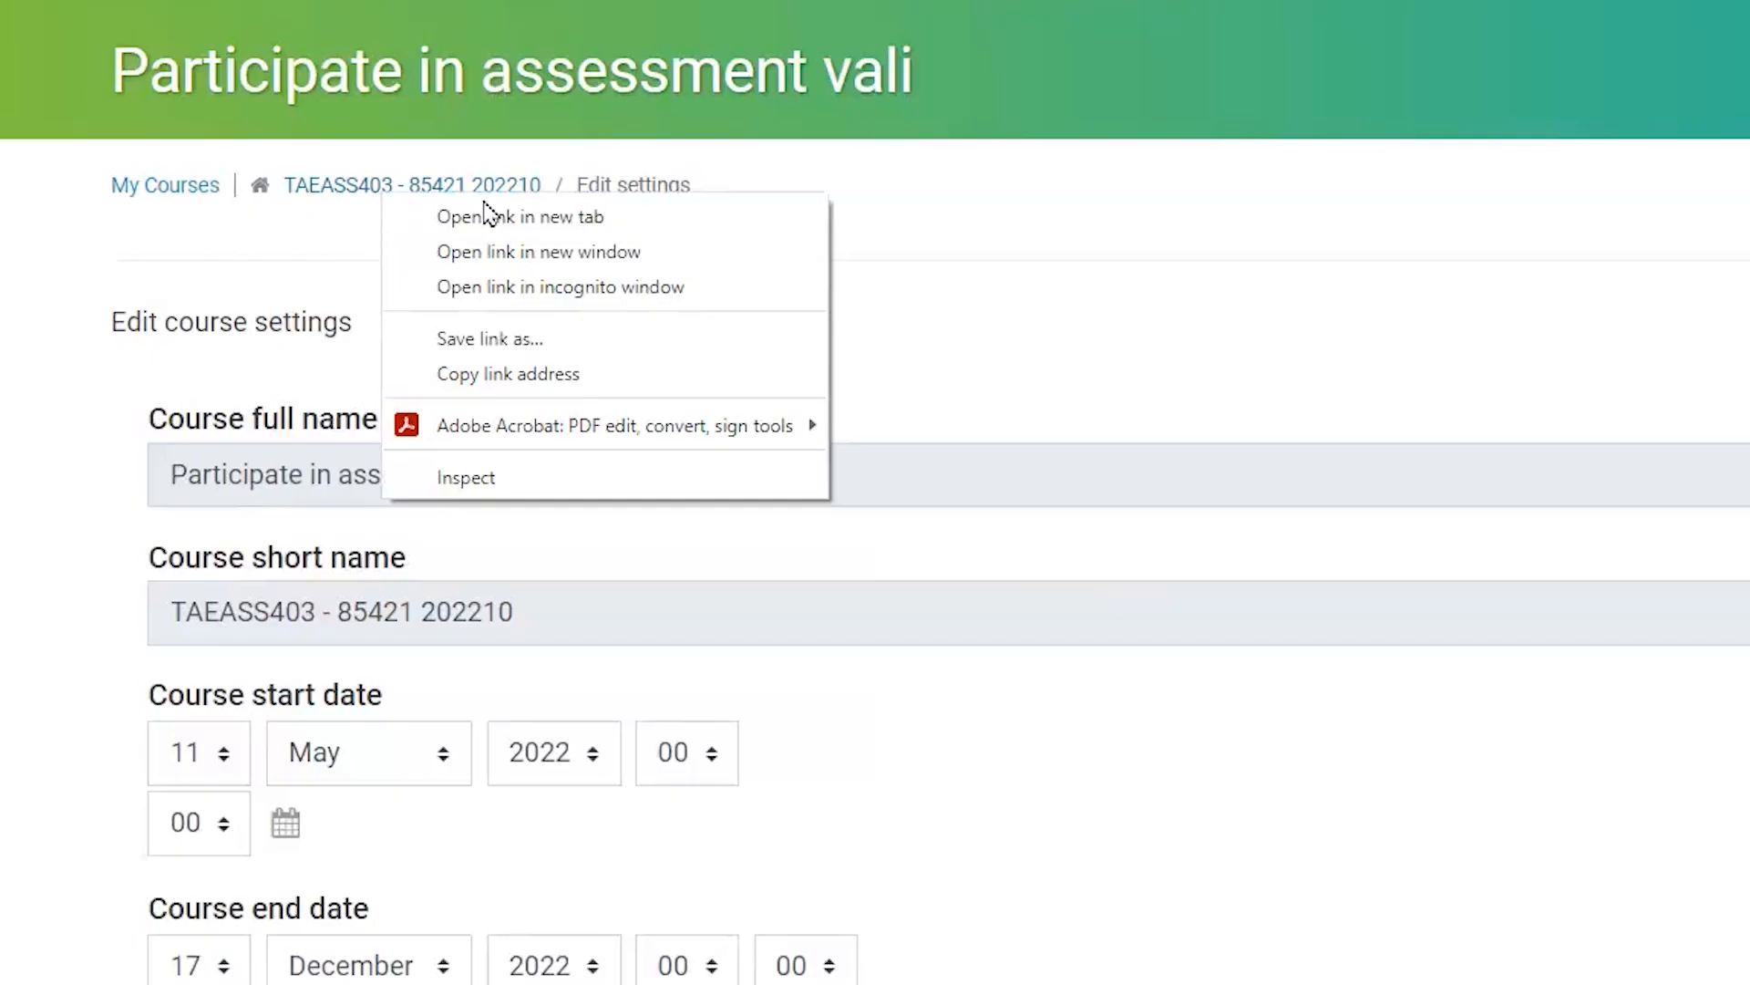
{"action": "left_click", "coordinate": [537, 386]}
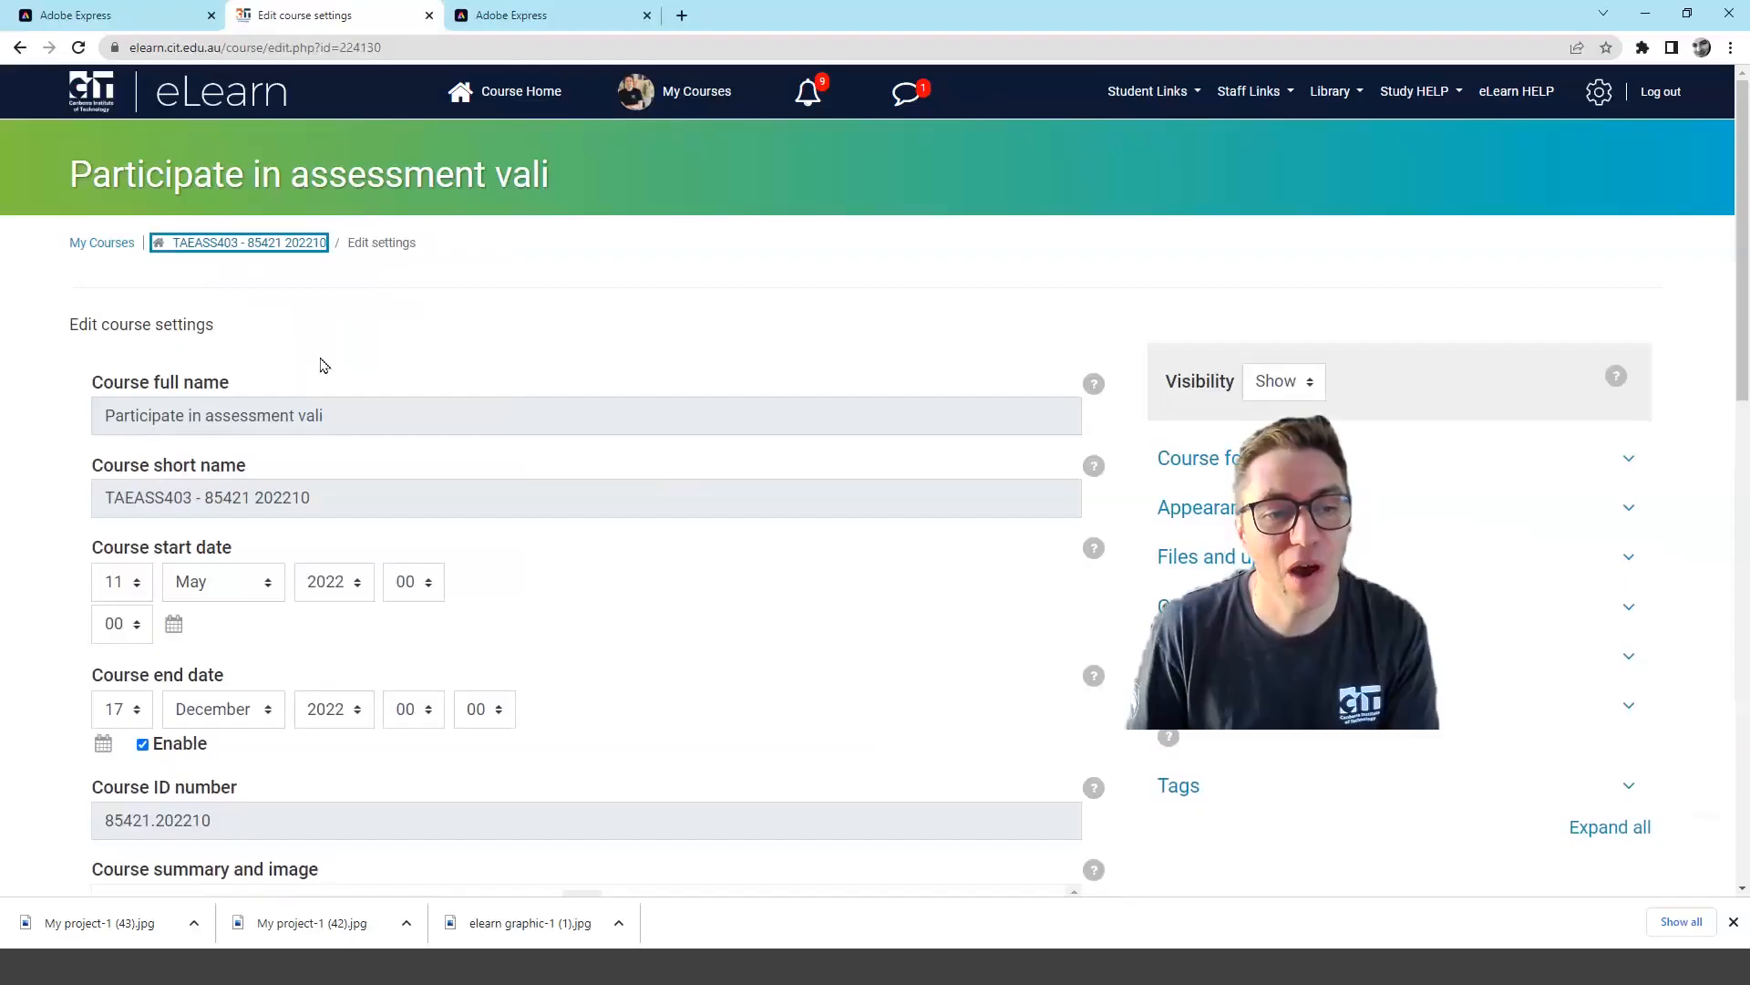
Link the Advanced Baking image in the course summary to the copied course page URL
{"action": "scroll", "coordinate": [321, 365], "scroll_direction": "down", "scroll_amount": 7}
{"action": "left_click", "coordinate": [369, 467]}
{"action": "left_click", "coordinate": [427, 499]}
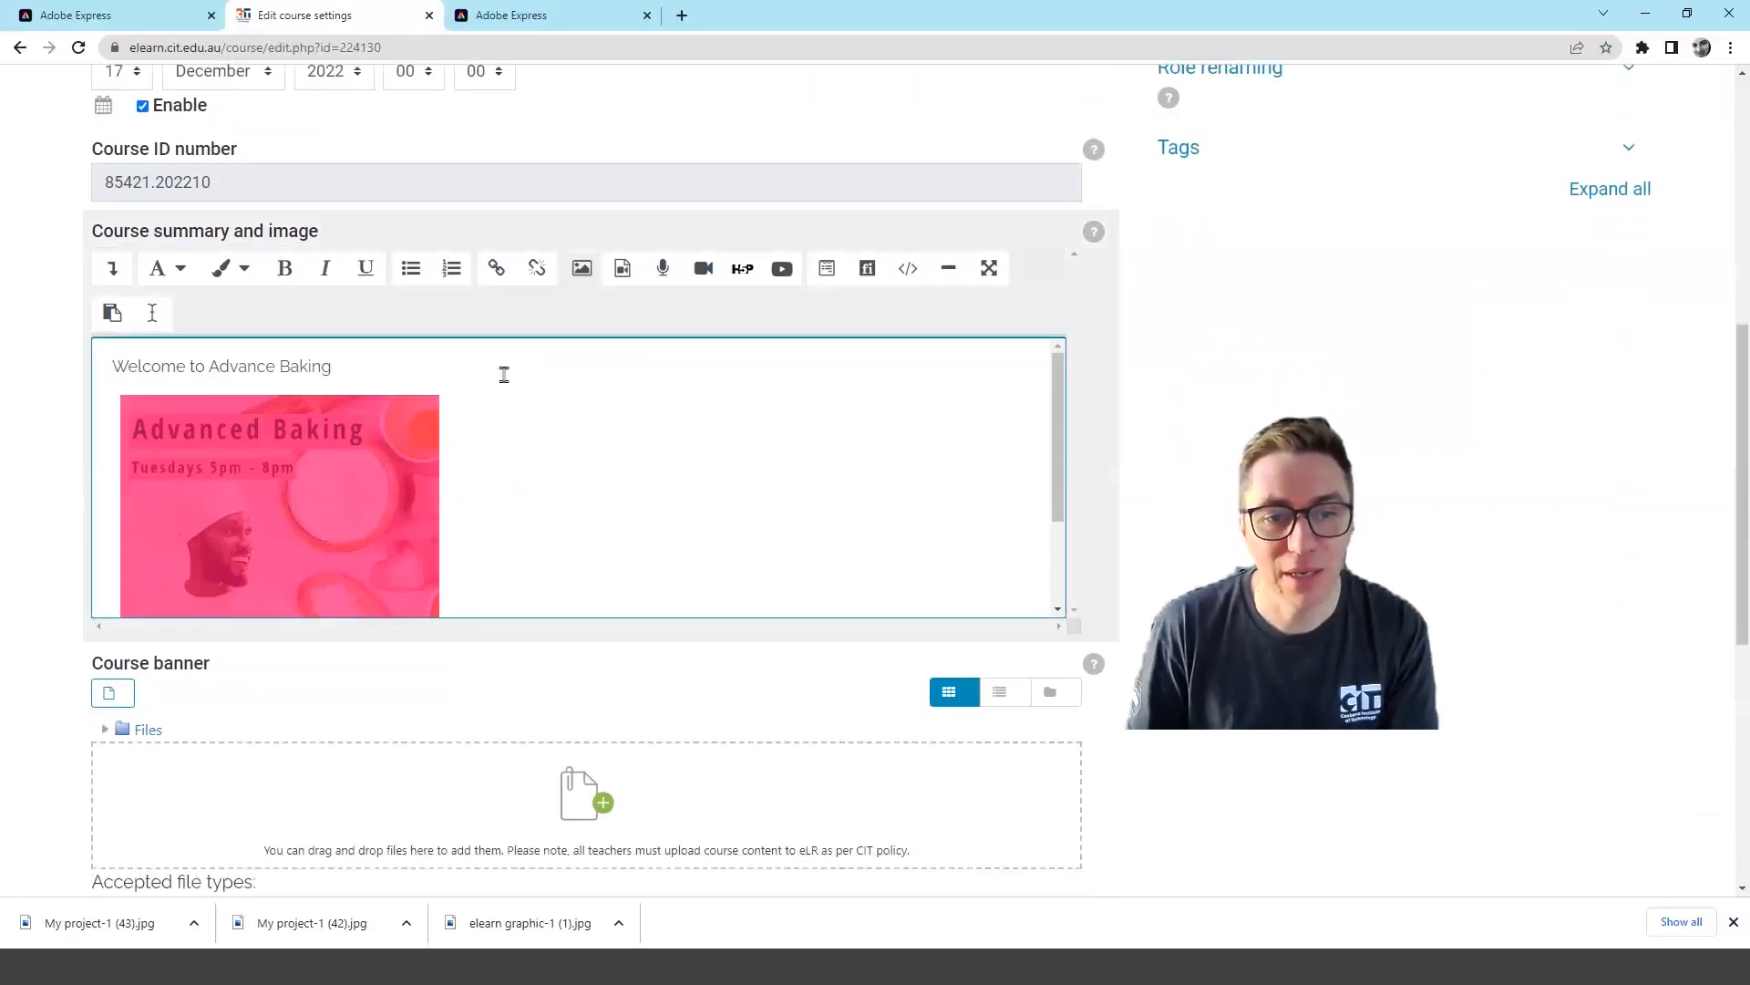
{"action": "left_click", "coordinate": [497, 272]}
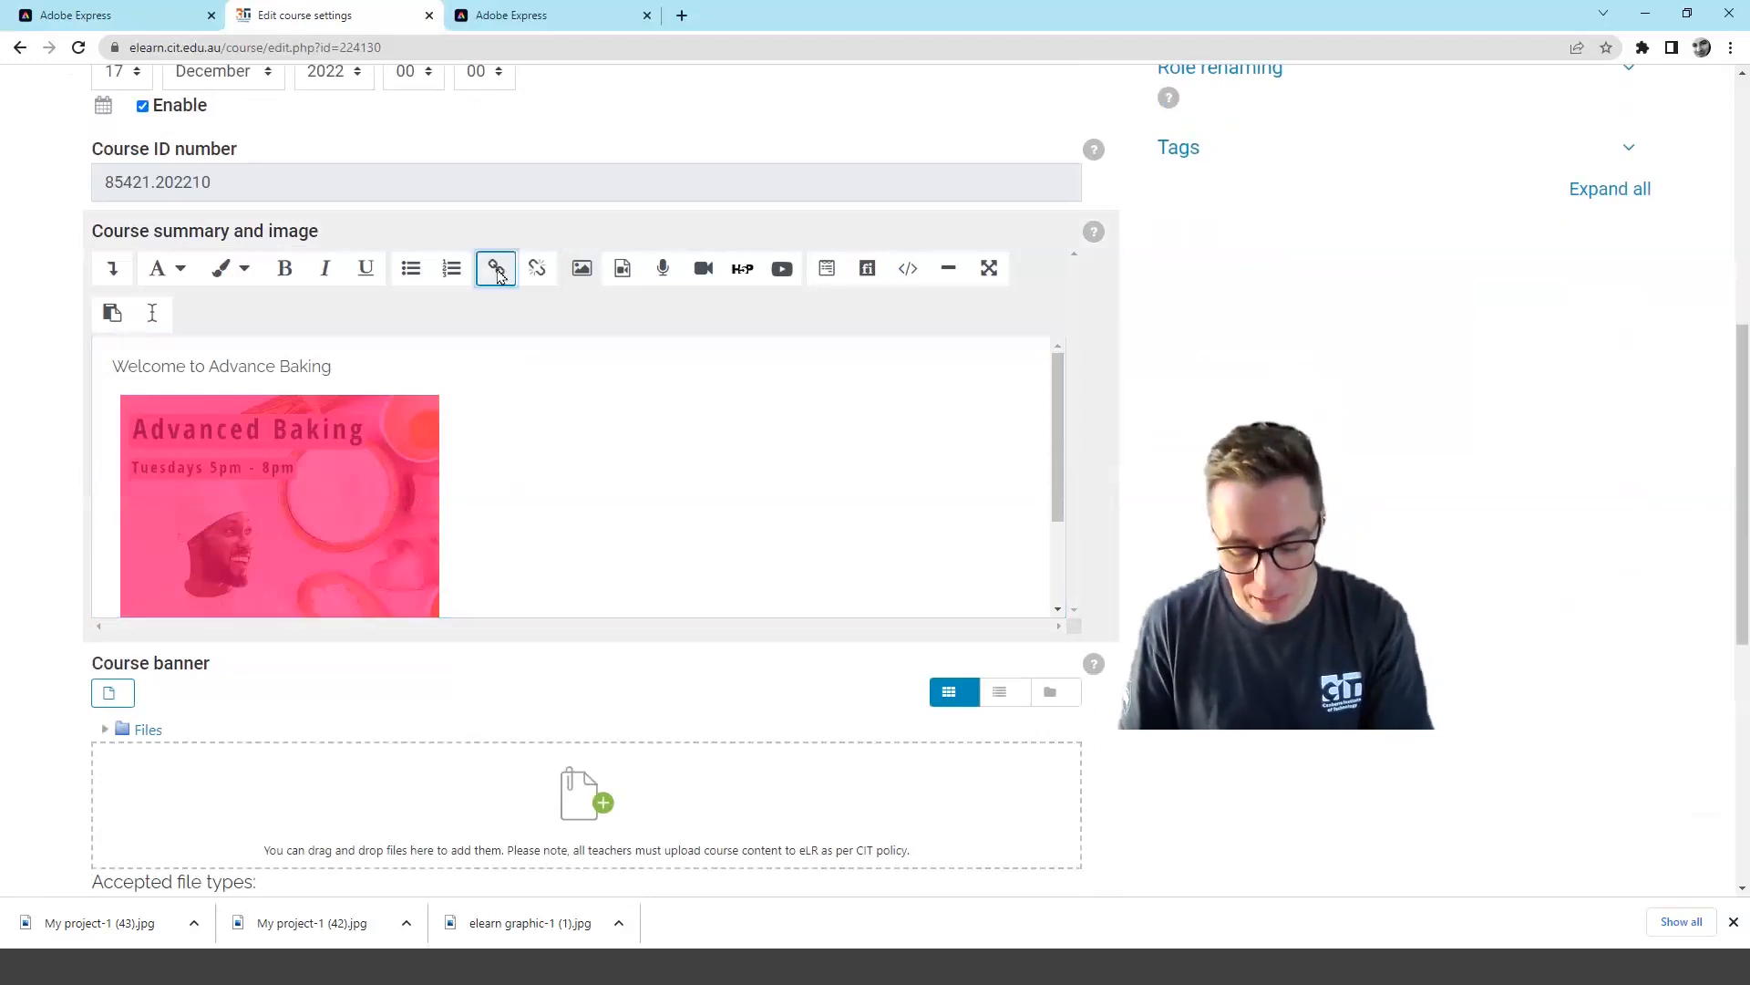
{"action": "left_click", "coordinate": [651, 496]}
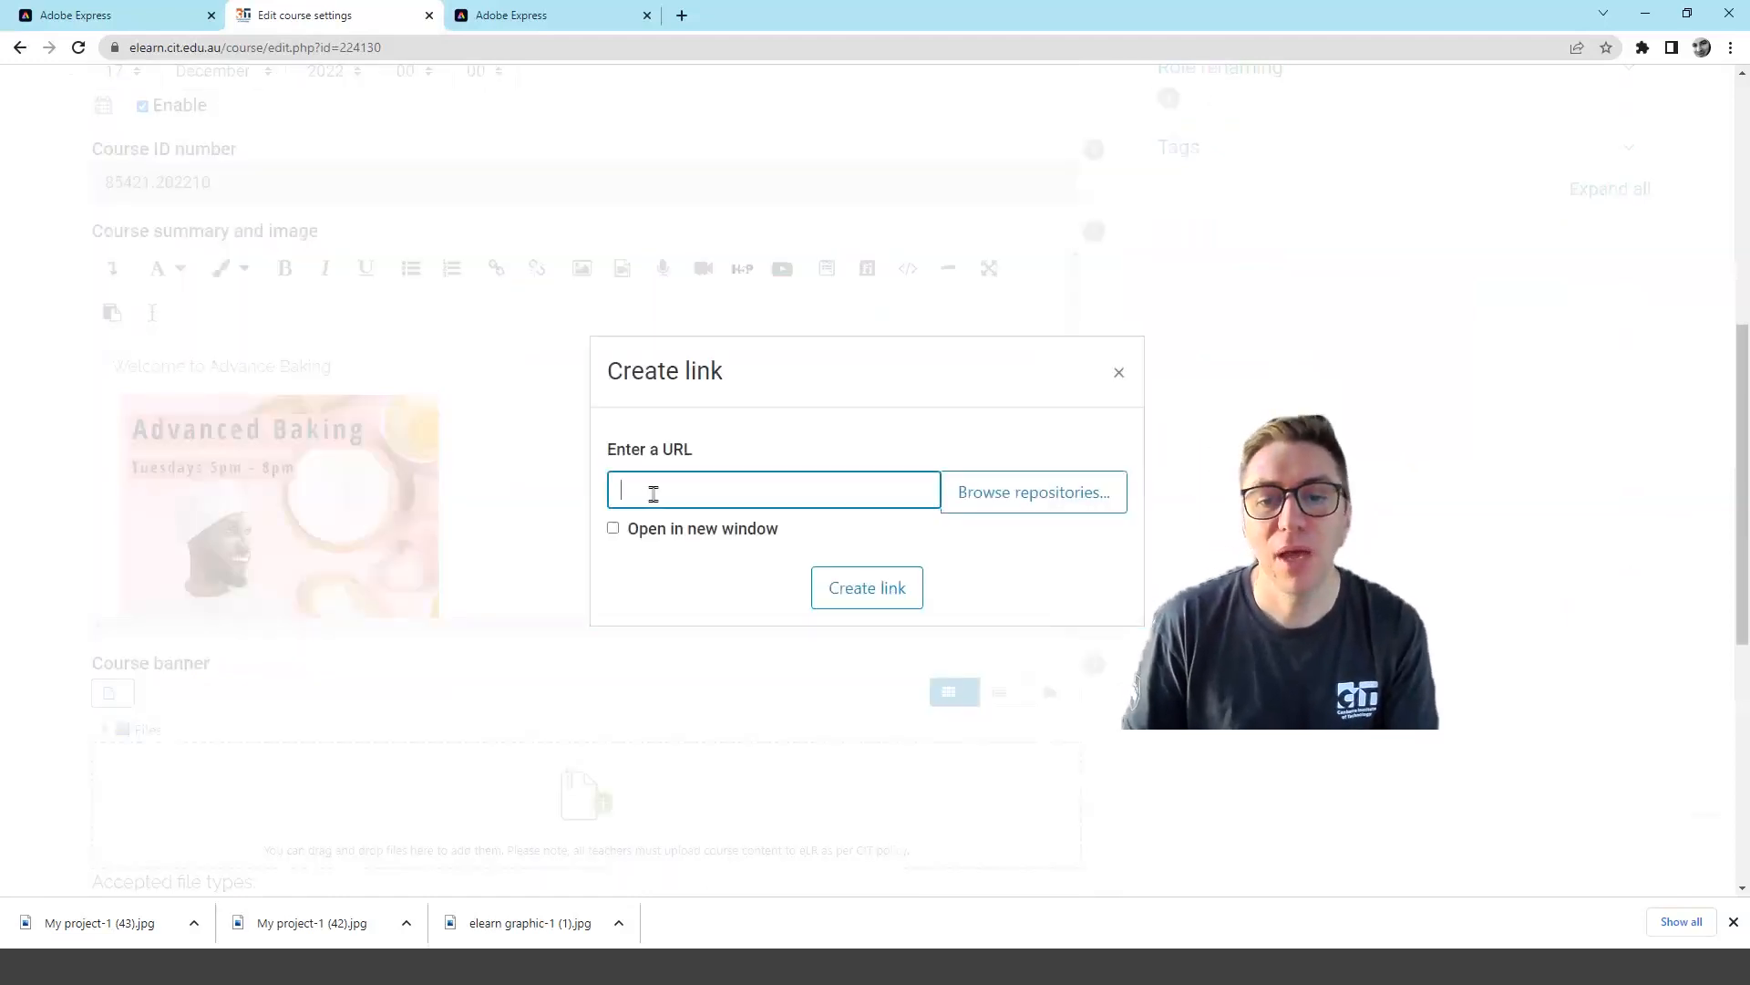
{"action": "key", "text": "ctrl+v"}
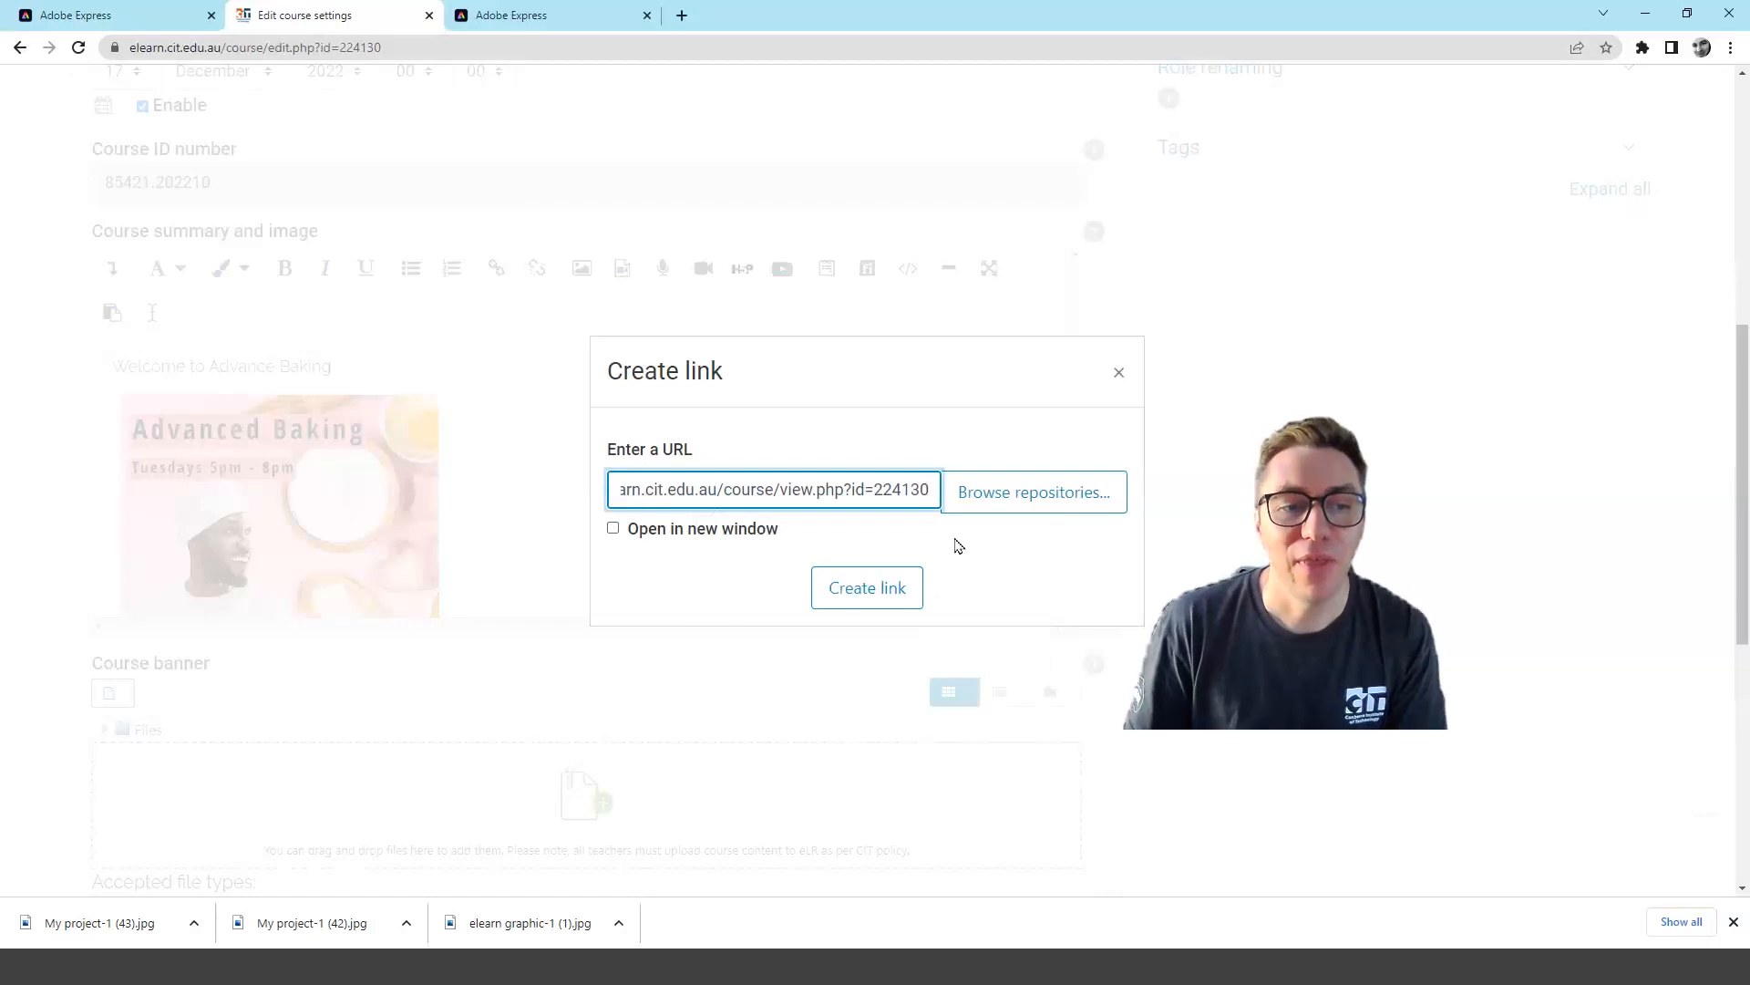
{"action": "left_click", "coordinate": [868, 591]}
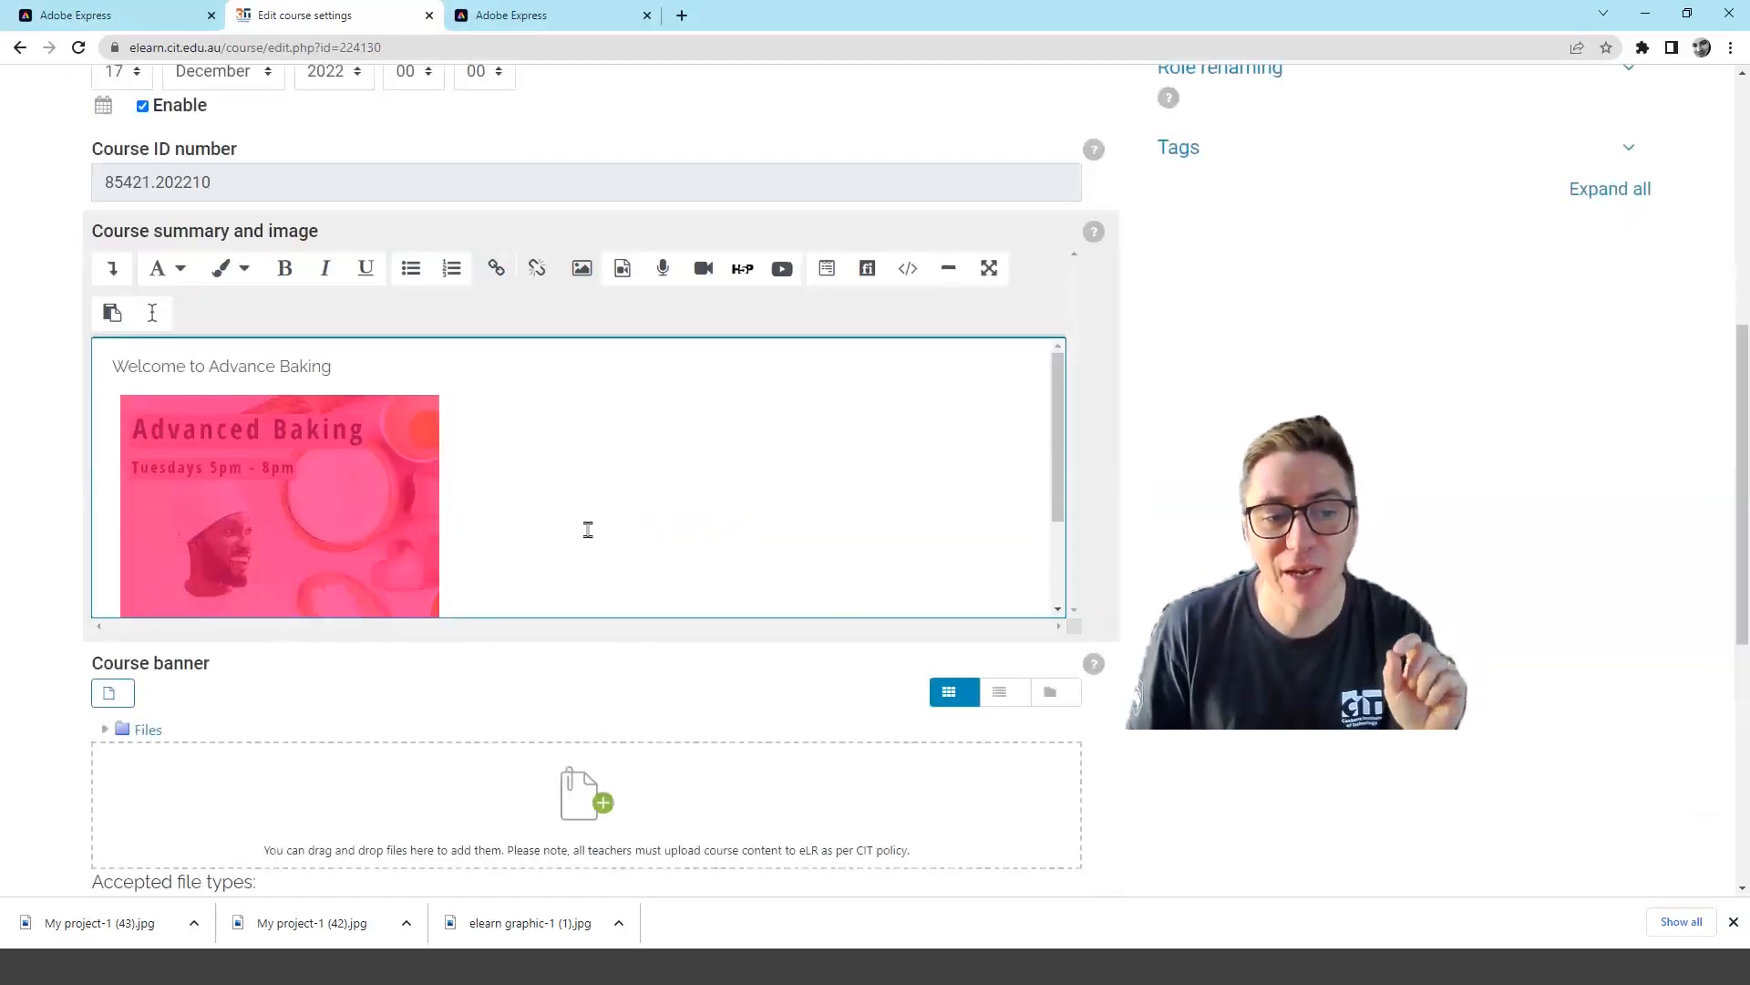
Review the Advanced Baking image in the eLearn course list and look through the graphics of the other courses above it
{"action": "left_click", "coordinate": [556, 538]}
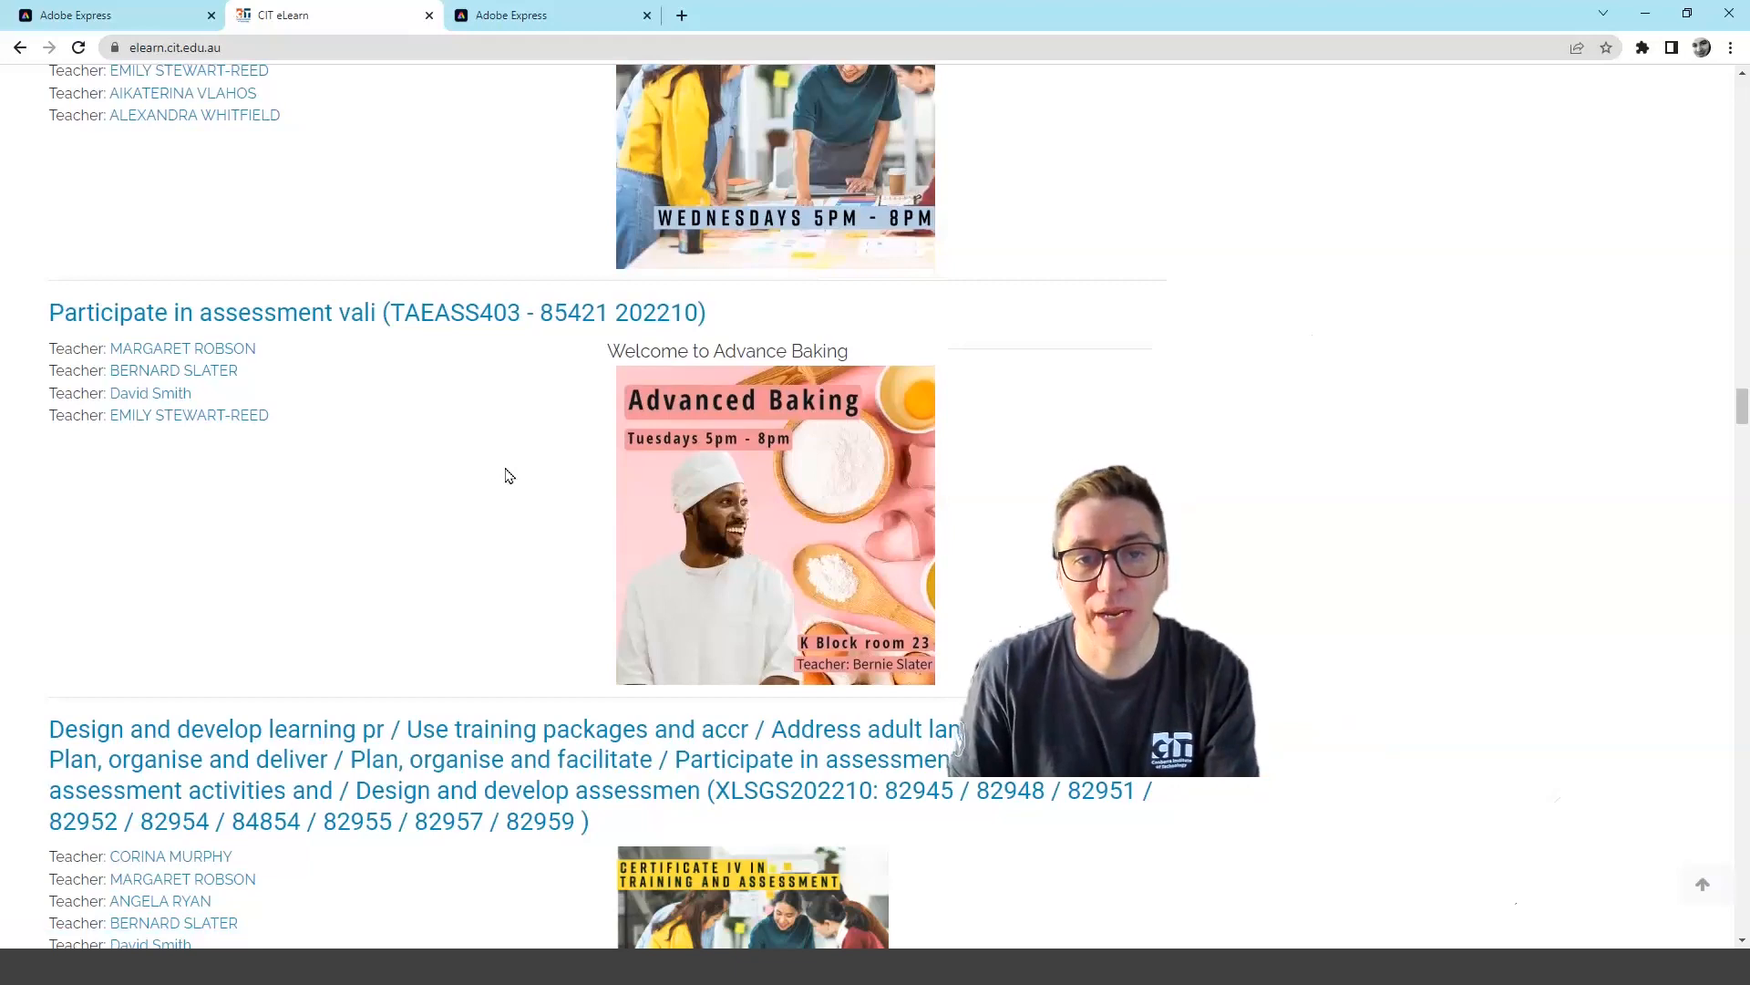
{"action": "scroll", "coordinate": [508, 475], "scroll_direction": "up", "scroll_amount": 10}
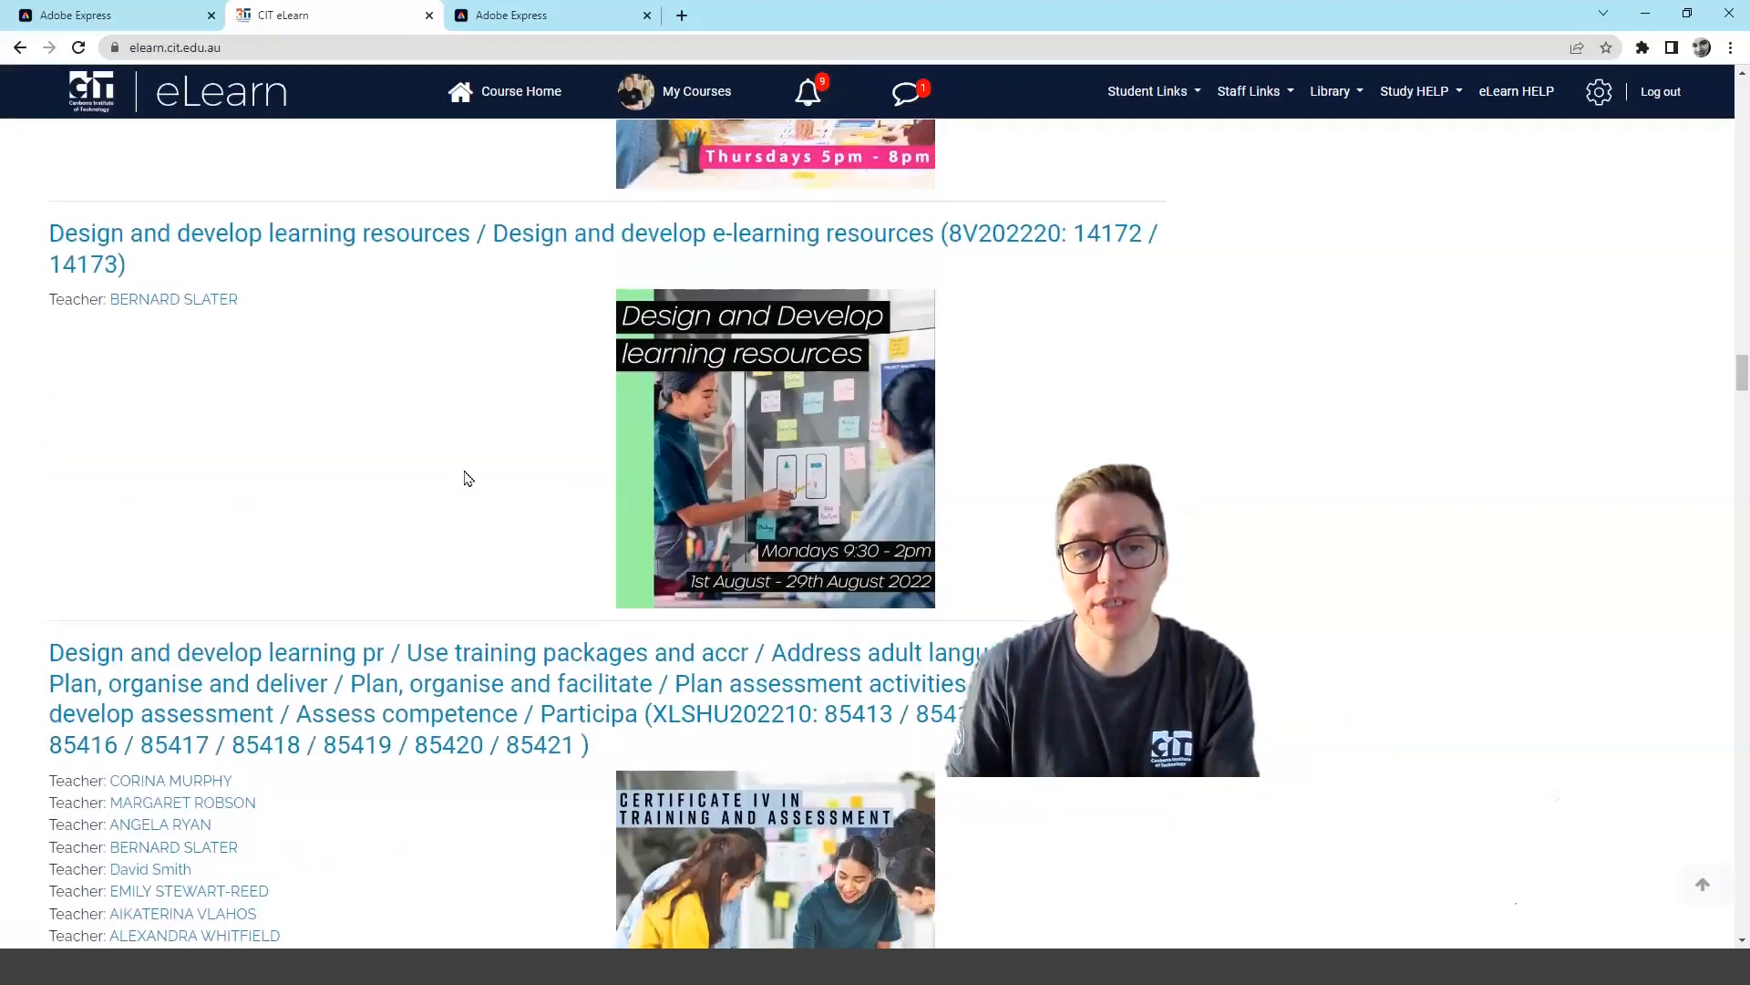
{"action": "scroll", "coordinate": [465, 478], "scroll_direction": "up", "scroll_amount": 20}
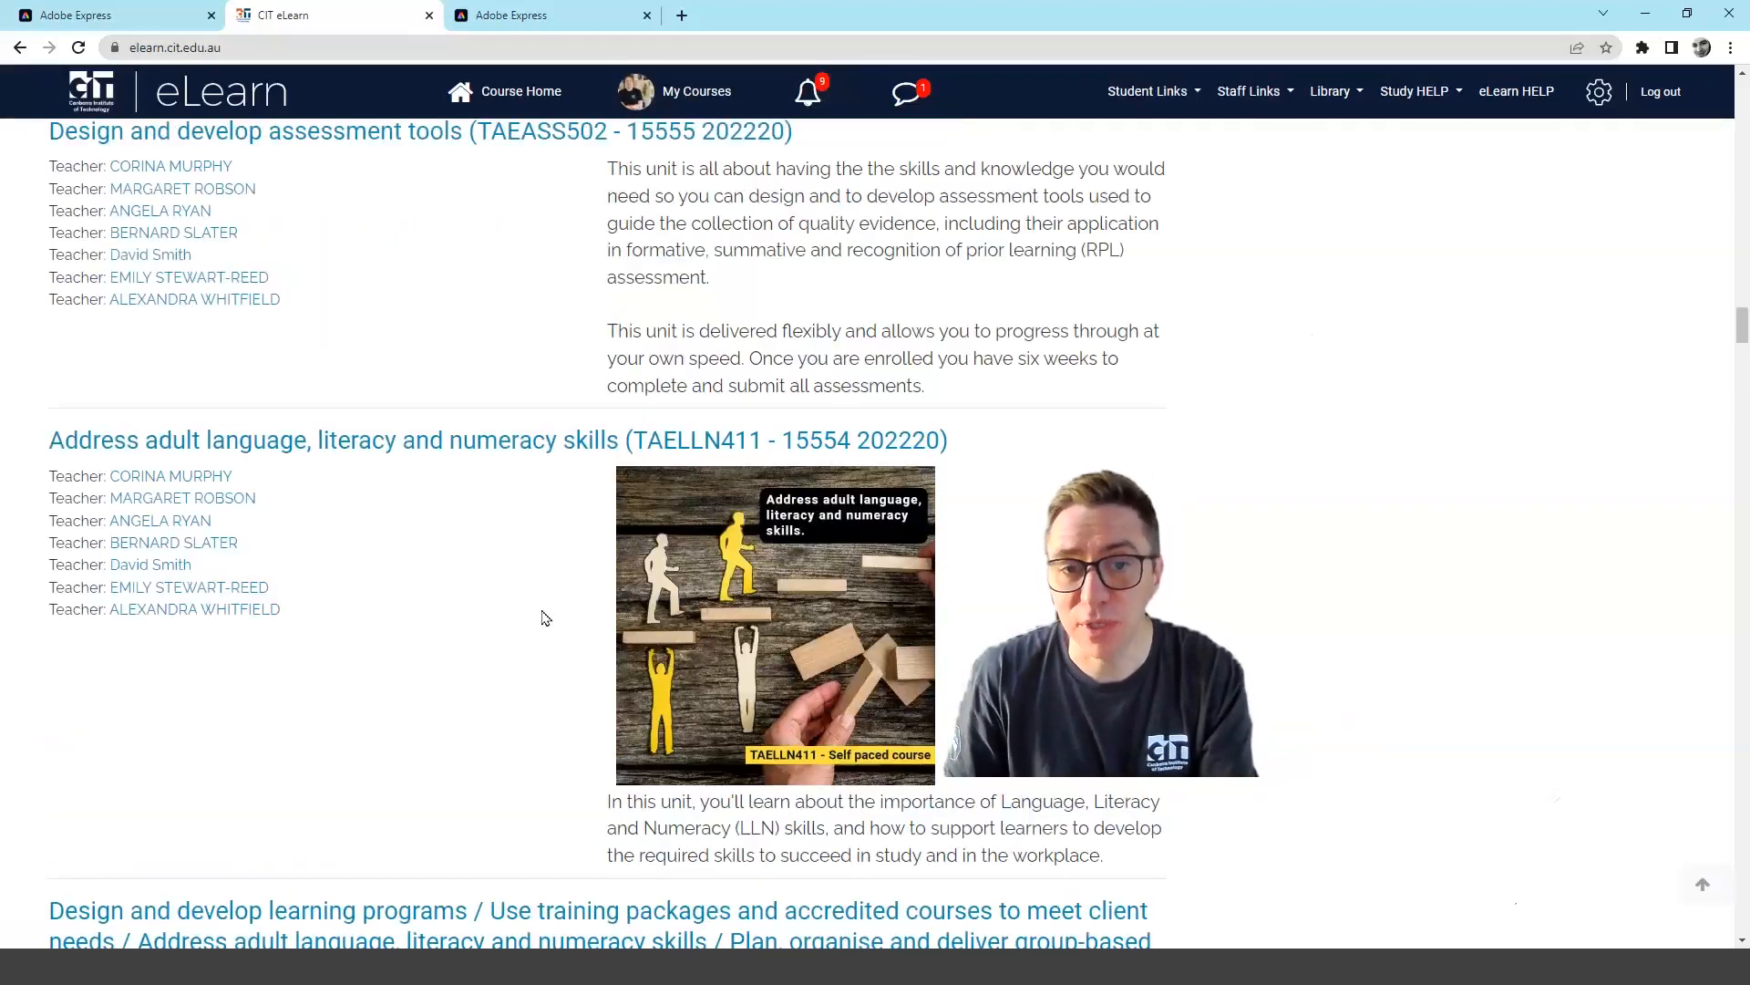
{"action": "scroll", "coordinate": [529, 616], "scroll_direction": "up", "scroll_amount": 8}
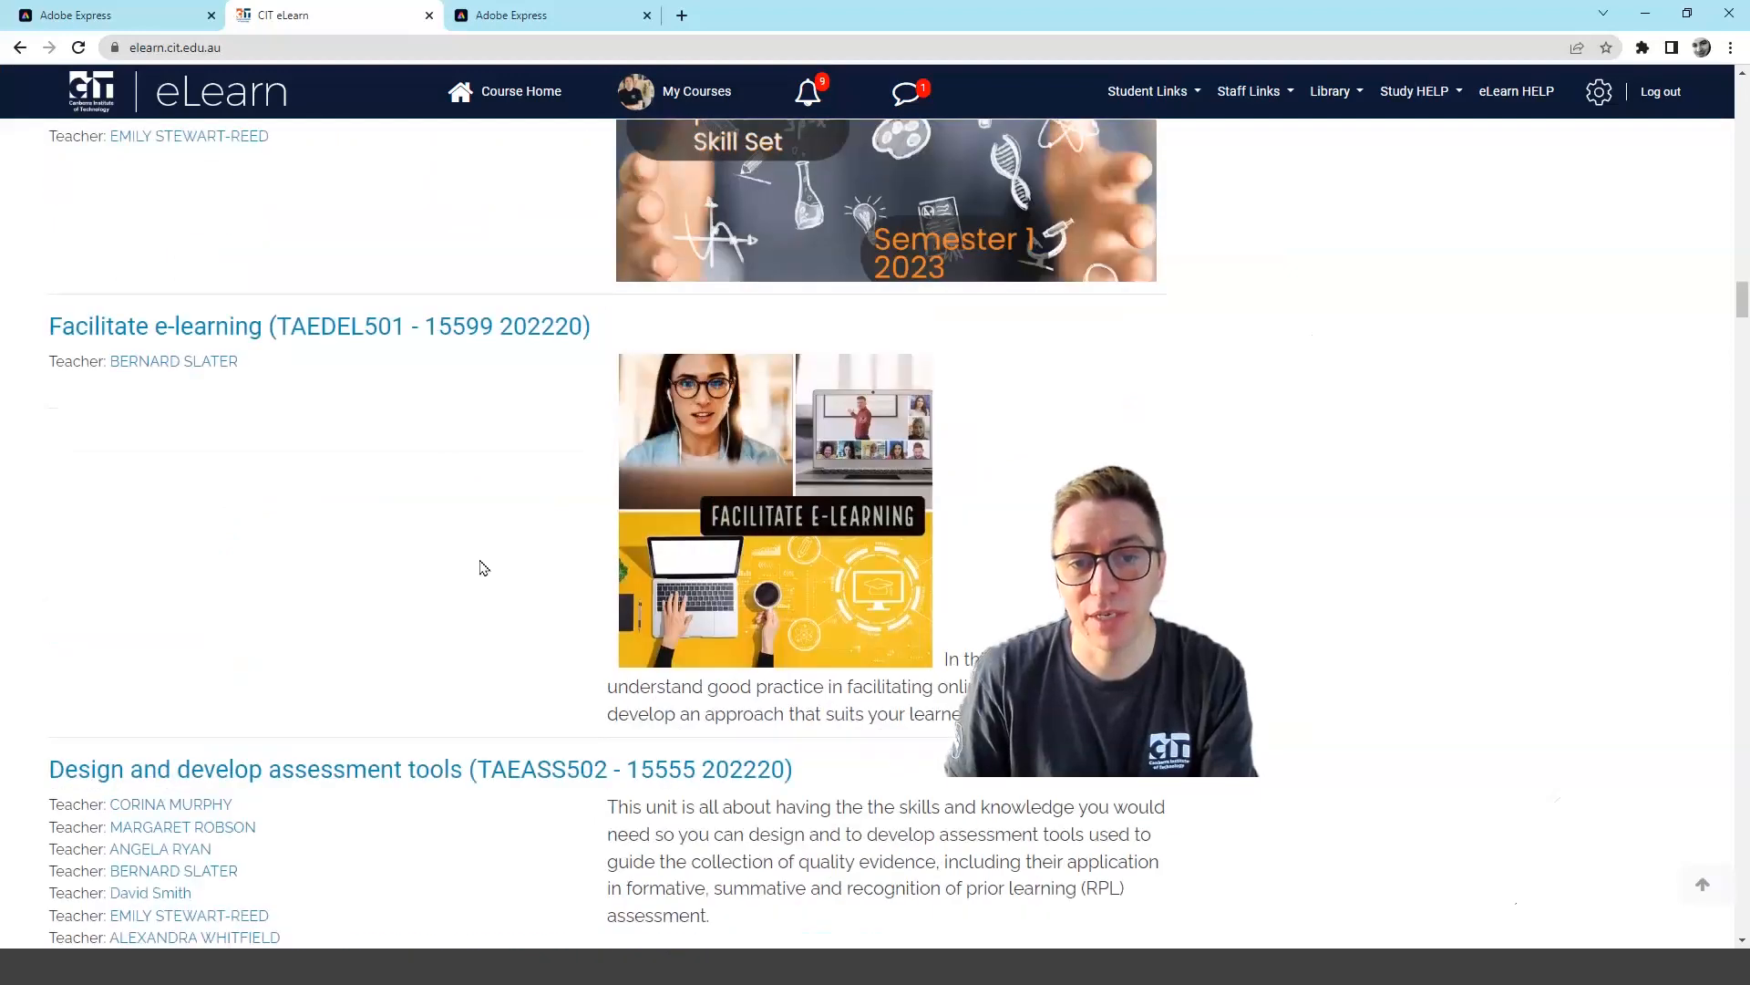
Switch to Adobe Express and look over the templates in the Elearn subject graphics library
{"action": "left_click", "coordinate": [535, 18]}
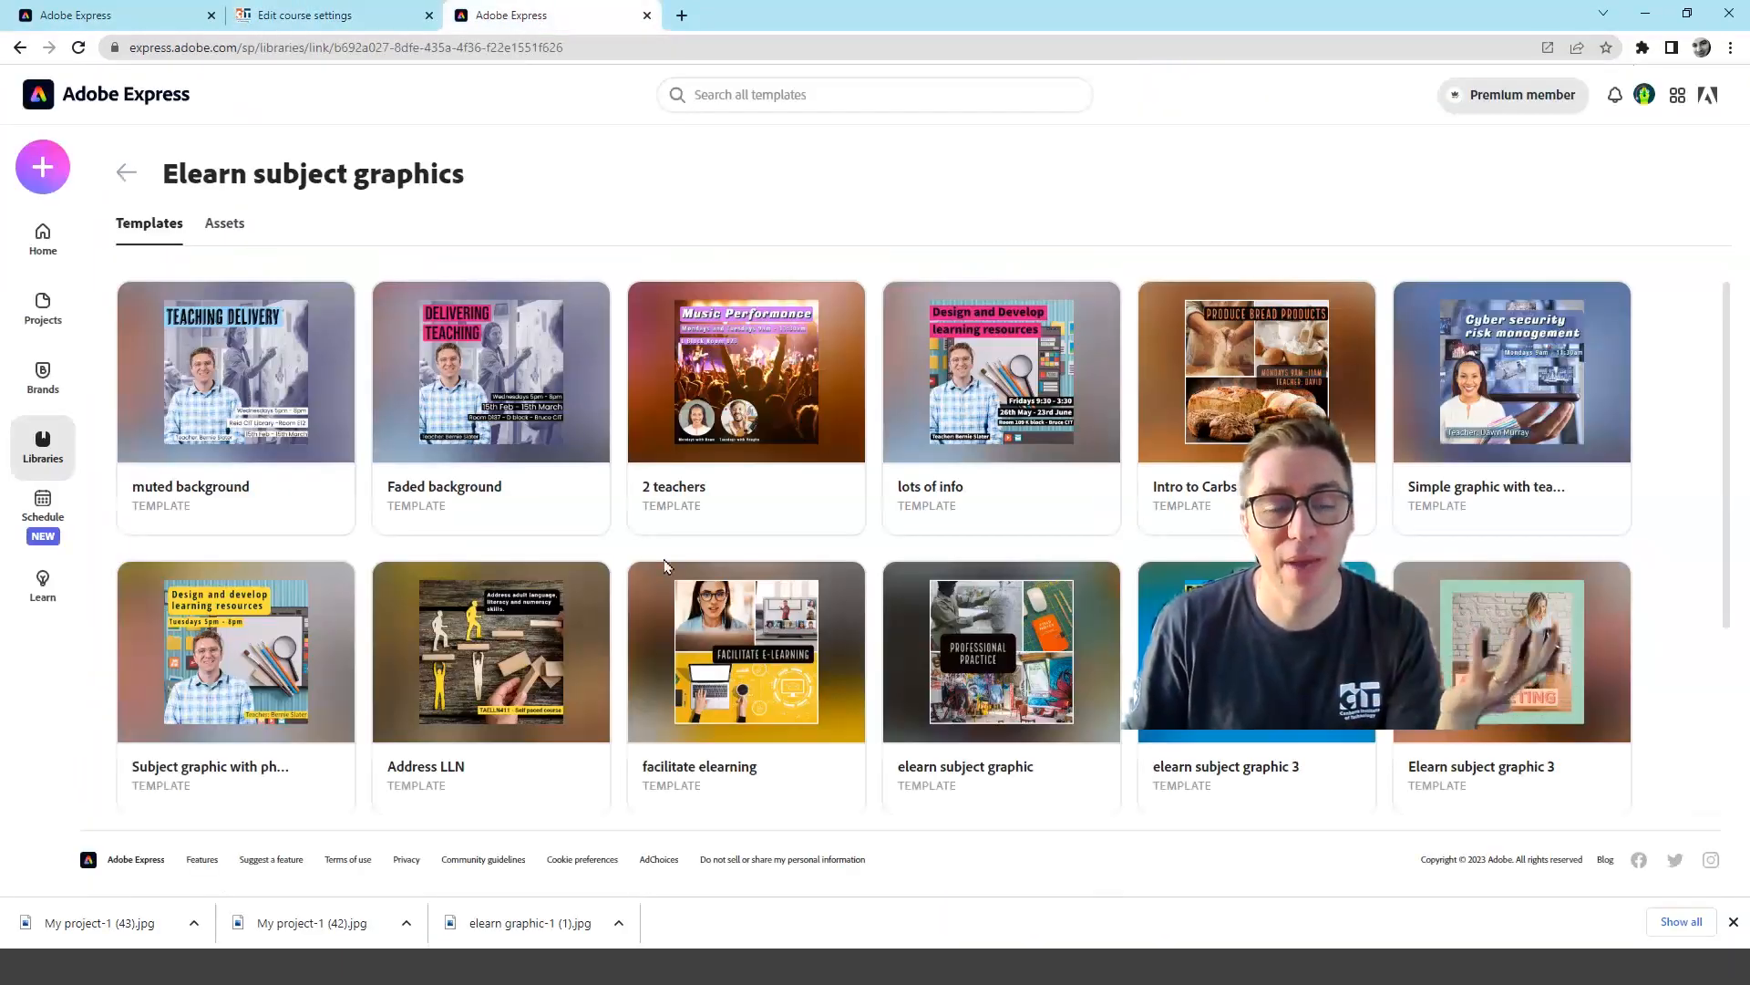
{"action": "mouse_move", "coordinate": [658, 577]}
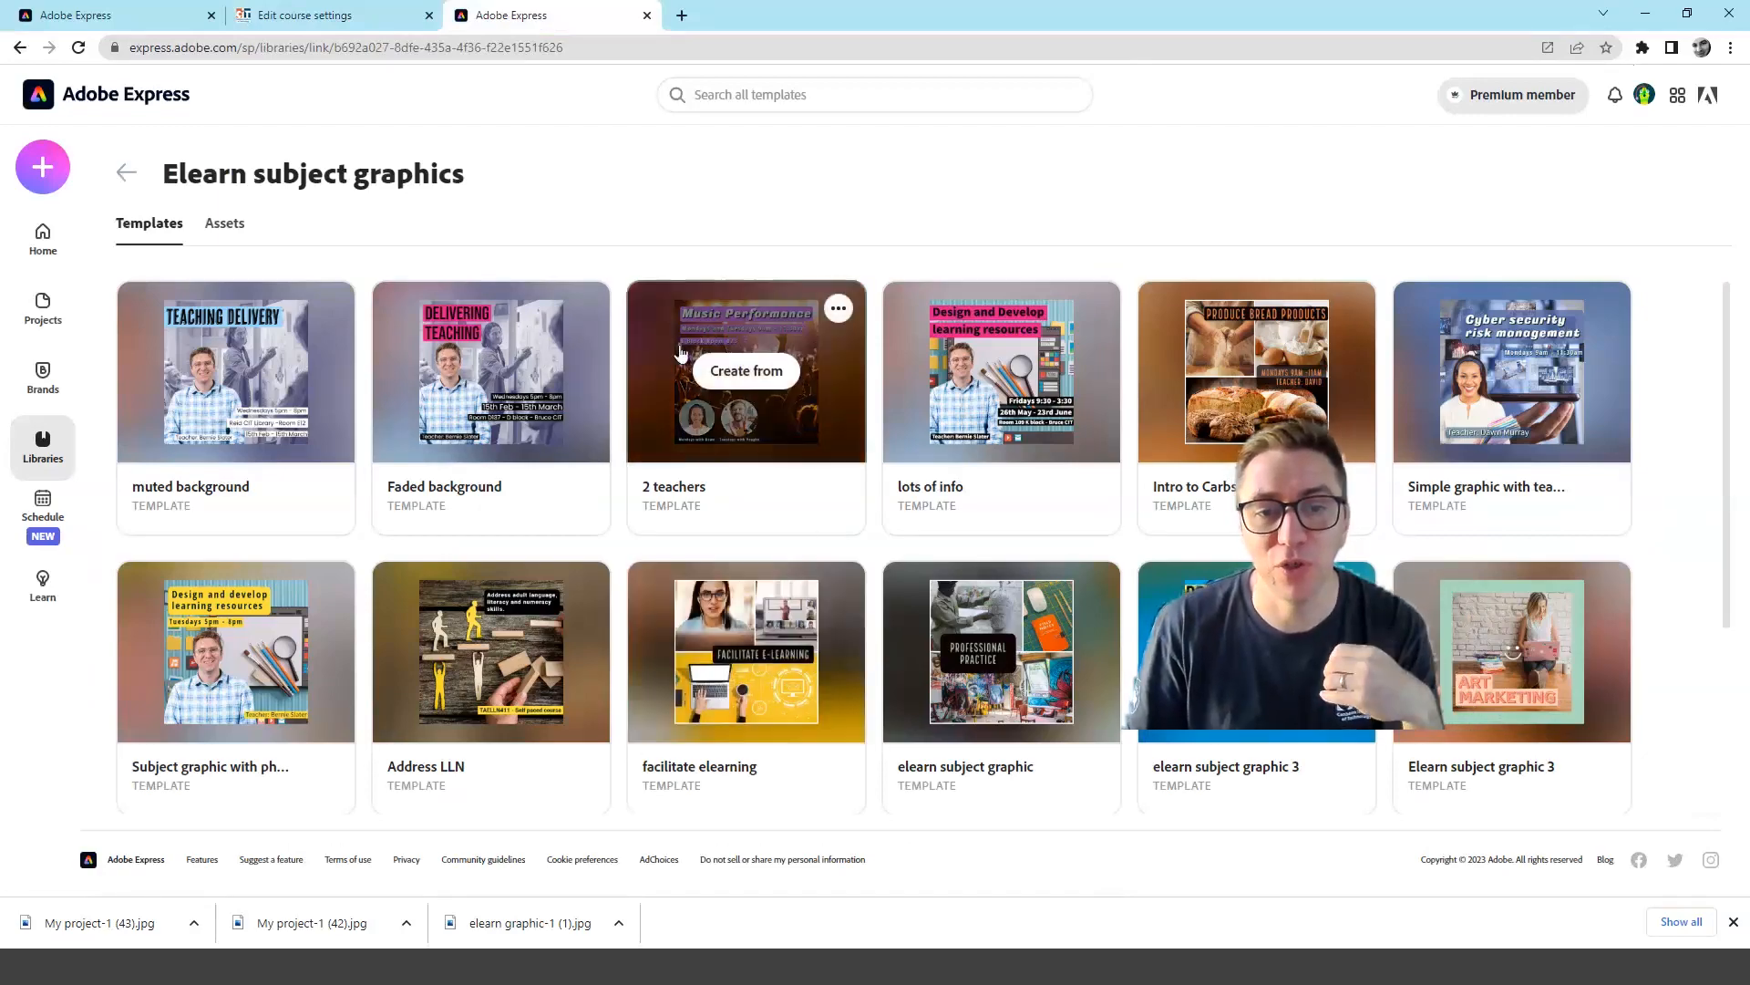